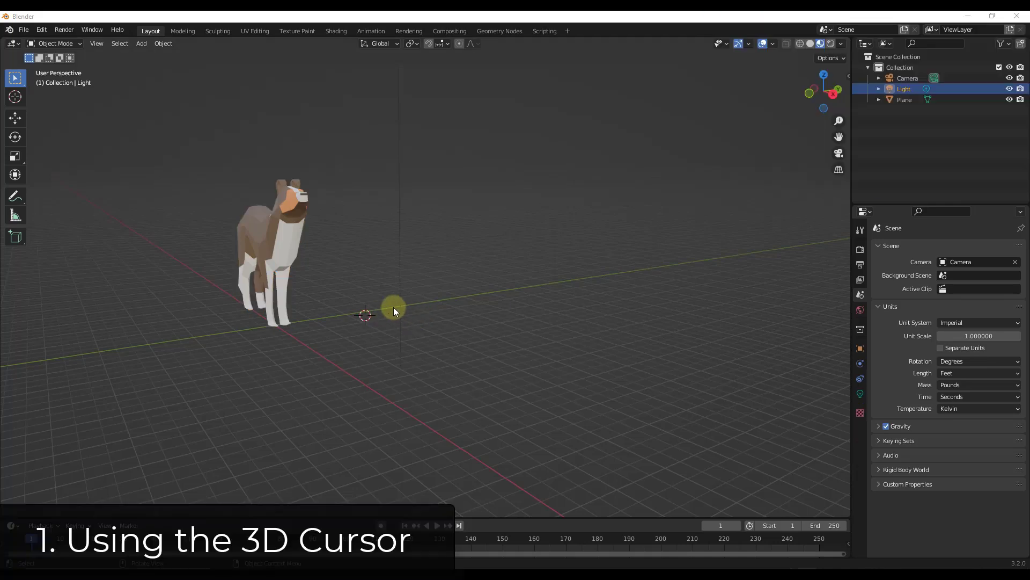
- Place the 3D cursor on the ground between the dog and open space with the Cursor tool, returning to the selection tool
{"action": "mouse_move", "coordinate": [392, 301]}
{"action": "middle_mouse_down"}
{"action": "mouse_move", "coordinate": [408, 301]}
{"action": "mouse_move", "coordinate": [374, 308]}
{"action": "mouse_move", "coordinate": [385, 304]}
{"action": "middle_mouse_up"}
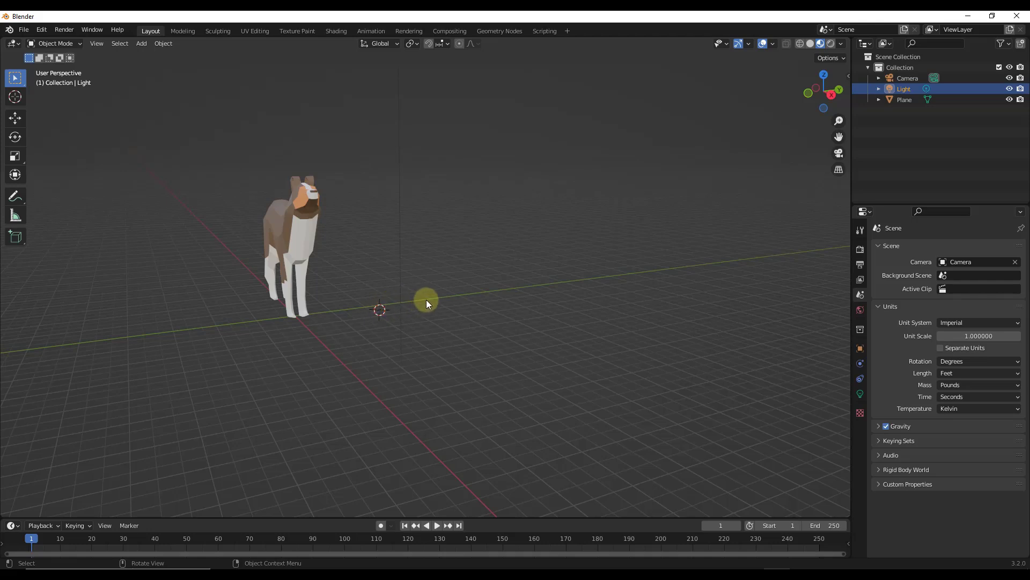
{"action": "left_click", "coordinate": [15, 96]}
{"action": "left_click_drag", "start_coordinate": [449, 293], "coordinate": [484, 286]}
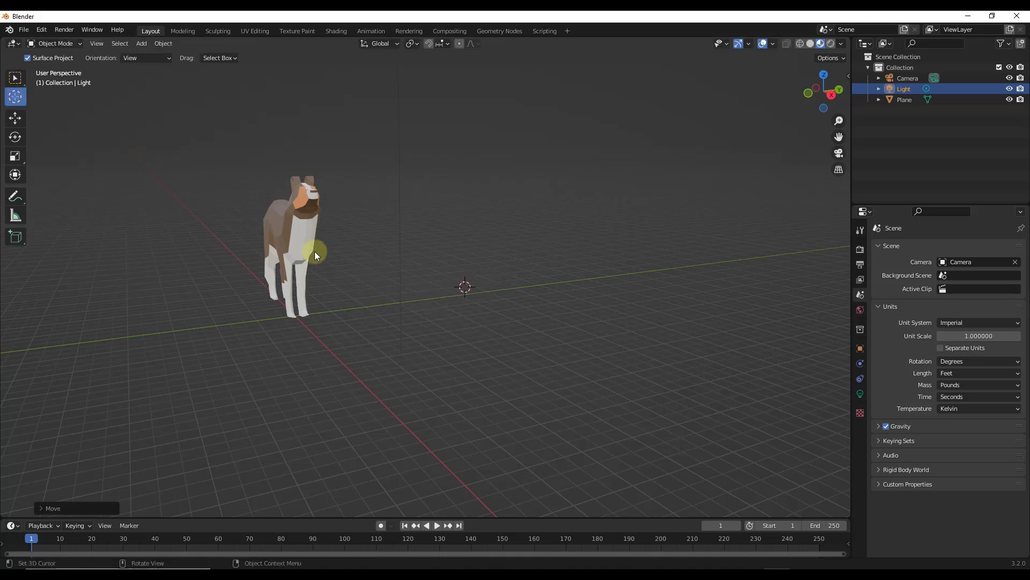
{"action": "left_click_drag", "start_coordinate": [294, 244], "coordinate": [353, 276]}
{"action": "left_click", "coordinate": [15, 78]}
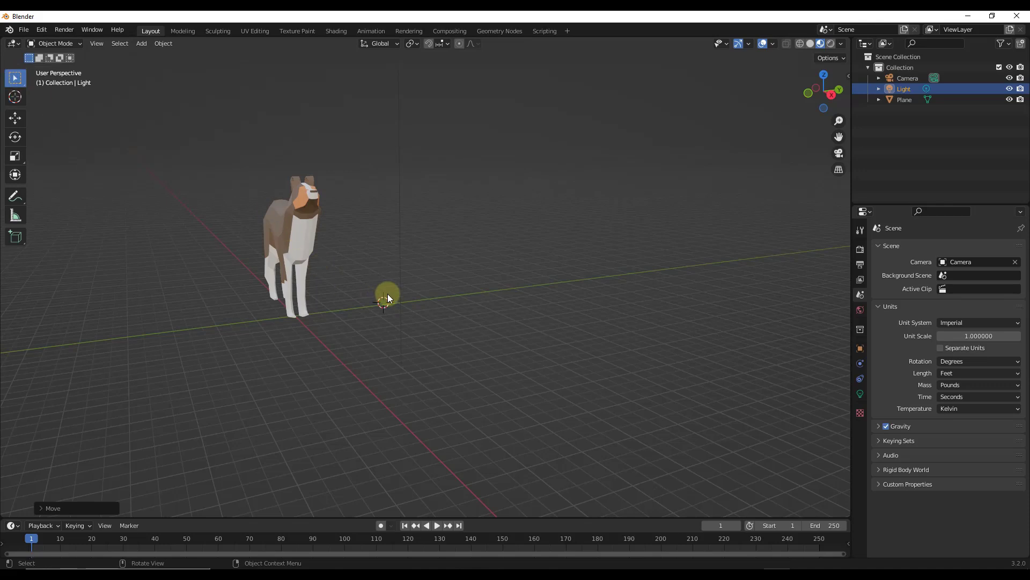
- Reposition the 3D cursor near the green Y axis, farther from the dog, and review the Snap options
{"action": "key", "text": "g"}
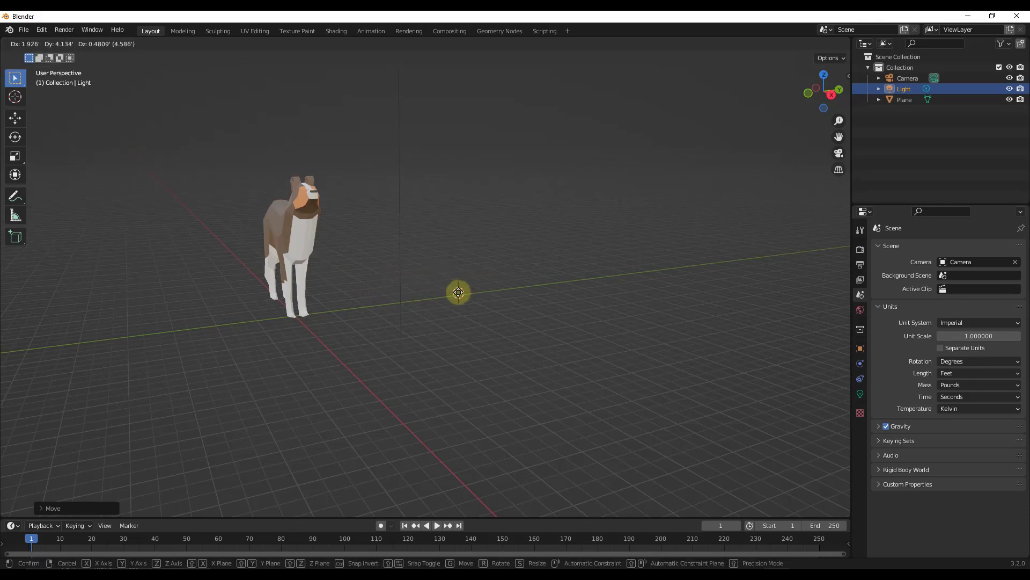
{"action": "left_click", "coordinate": [459, 293]}
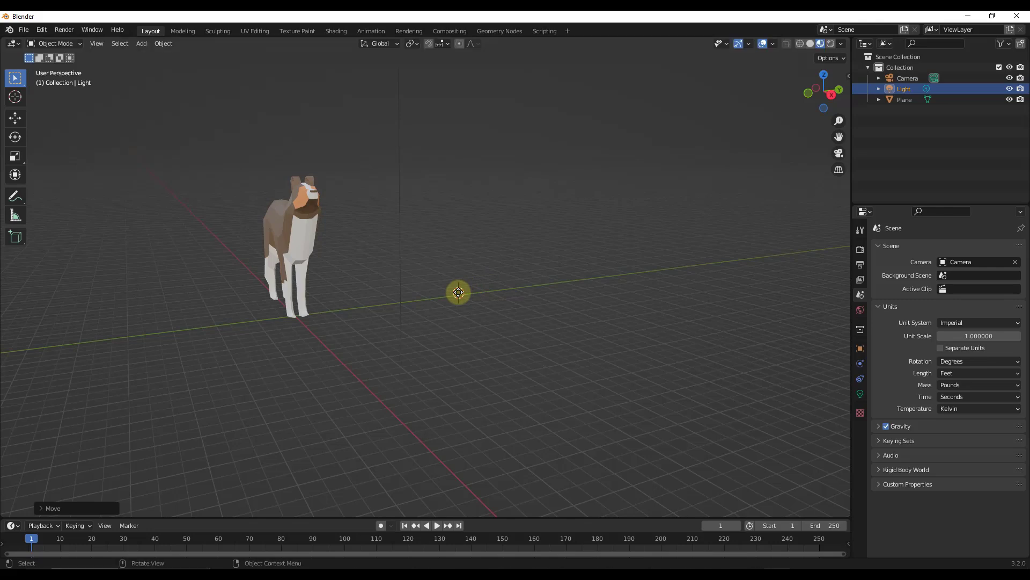
{"action": "key", "text": "shift+s"}
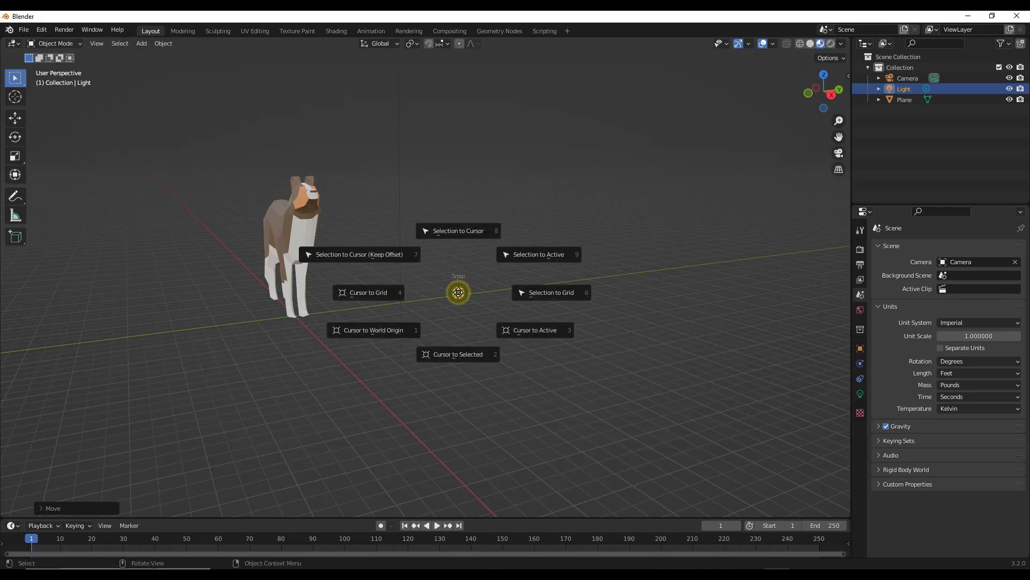
{"action": "key", "text": "Escape"}
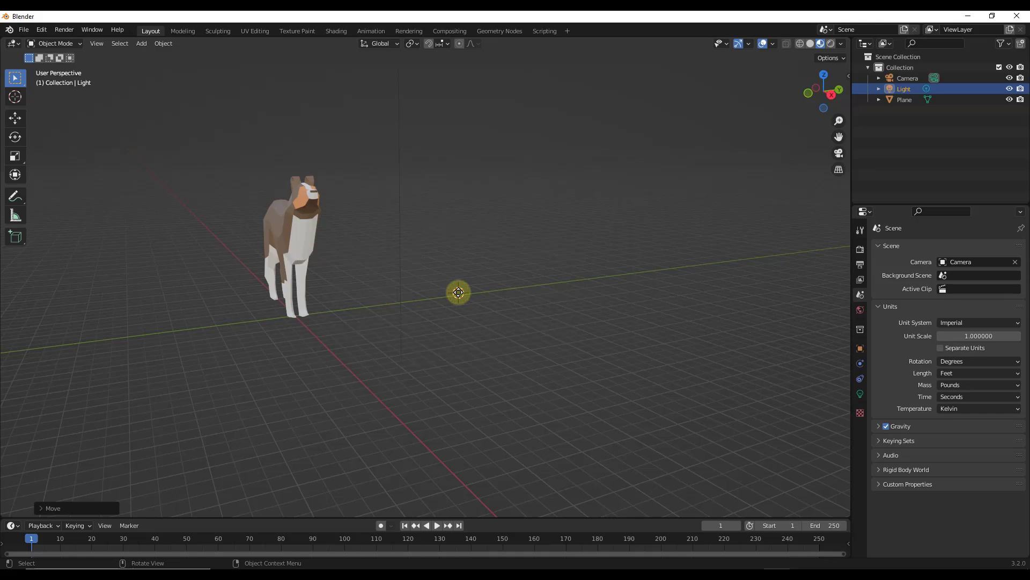
- Add a Monkey mesh at the 3D cursor beside the dog and inspect its placement
{"action": "scroll", "coordinate": [458, 293], "scroll_direction": "up", "scroll_amount": 3}
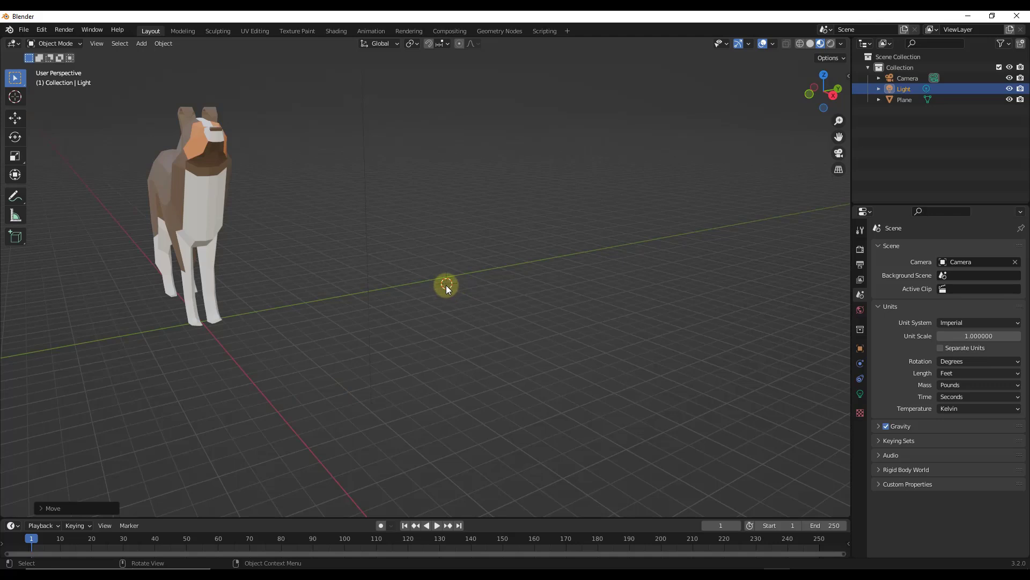
{"action": "key", "text": "shift+a"}
{"action": "mouse_move", "coordinate": [448, 286]}
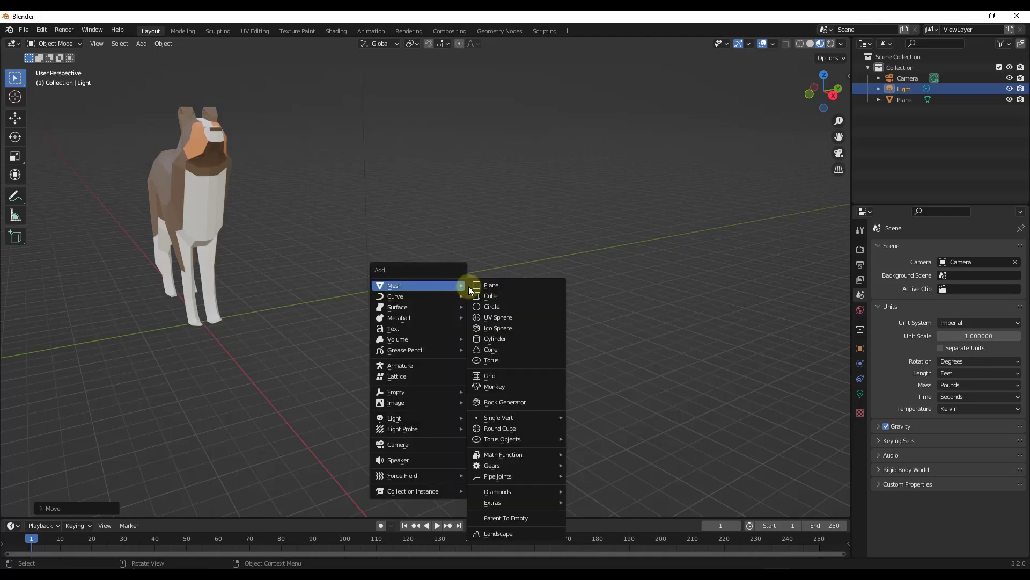
{"action": "left_click", "coordinate": [504, 386]}
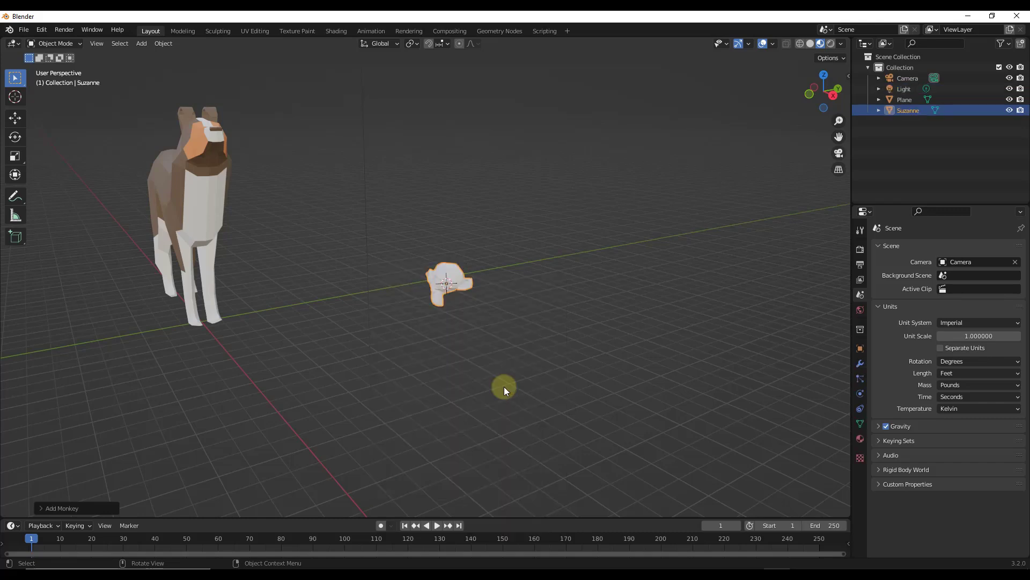
{"action": "middle_click_drag", "start_coordinate": [508, 311], "coordinate": [481, 292]}
{"action": "scroll", "coordinate": [438, 280], "scroll_direction": "up", "scroll_amount": 8}
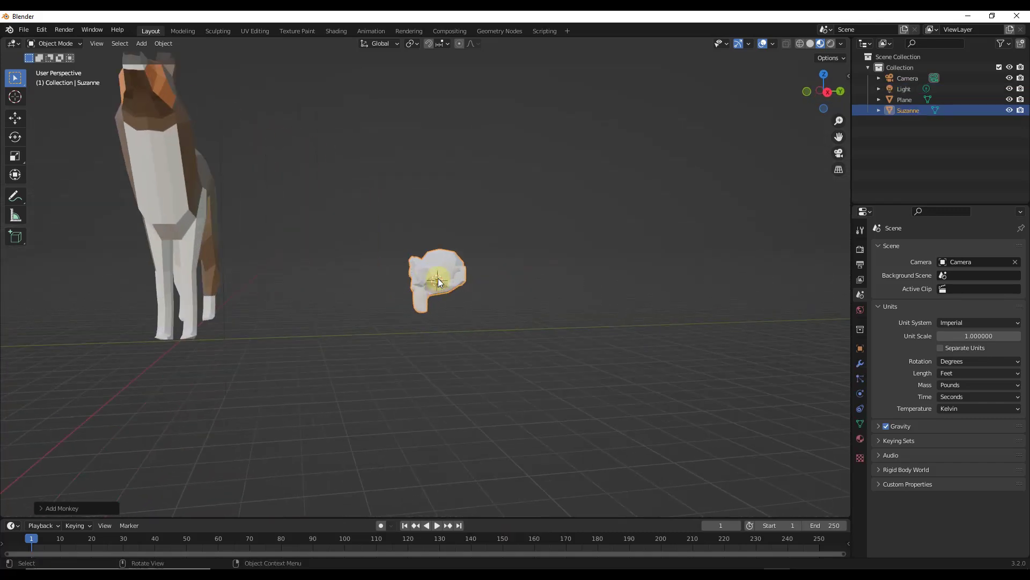
{"action": "middle_click_drag", "start_coordinate": [413, 272], "coordinate": [527, 285]}
{"action": "scroll", "coordinate": [468, 267], "scroll_direction": "down", "scroll_amount": 6}
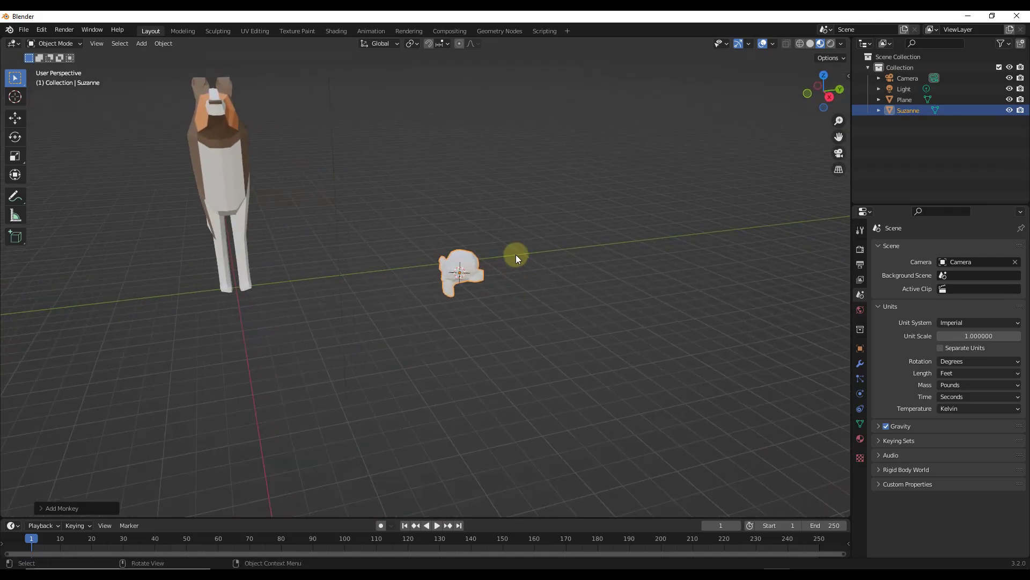
- Move the 3D cursor between the dog and the monkey and snap the selected monkey to it with Selection to Cursor
{"action": "right_click_drag", "start_coordinate": [514, 257], "coordinate": [405, 265], "text": "shift"}
{"action": "middle_click_drag", "start_coordinate": [414, 272], "coordinate": [458, 265]}
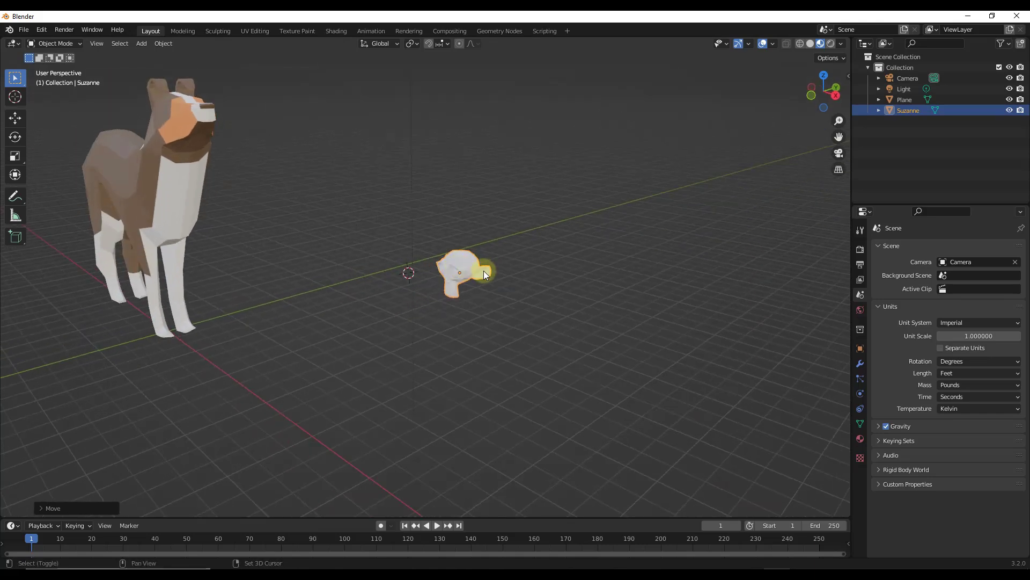
{"action": "key", "text": "shift+s"}
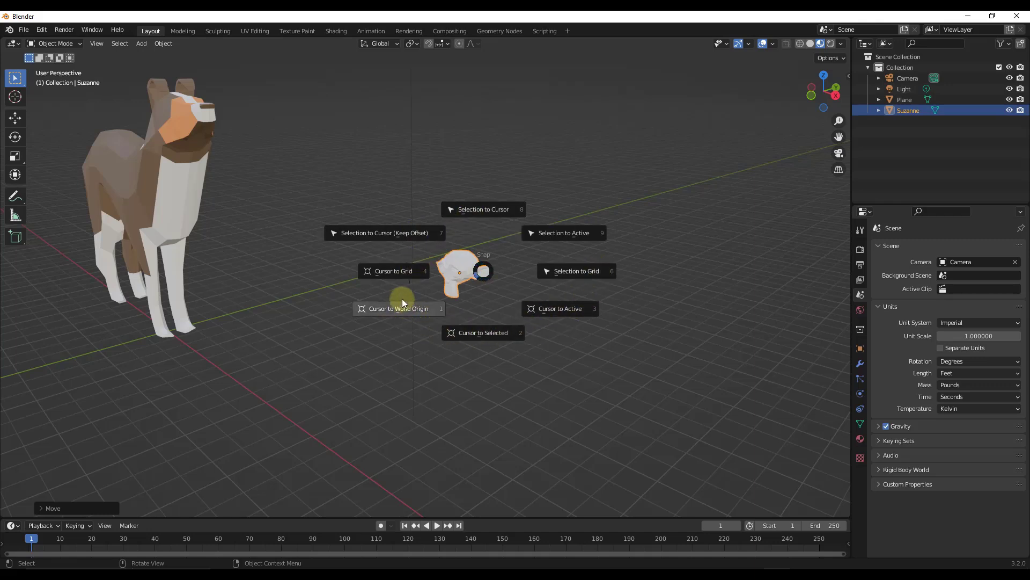
{"action": "left_click", "coordinate": [482, 211]}
{"action": "scroll", "coordinate": [413, 272], "scroll_direction": "up", "scroll_amount": 4}
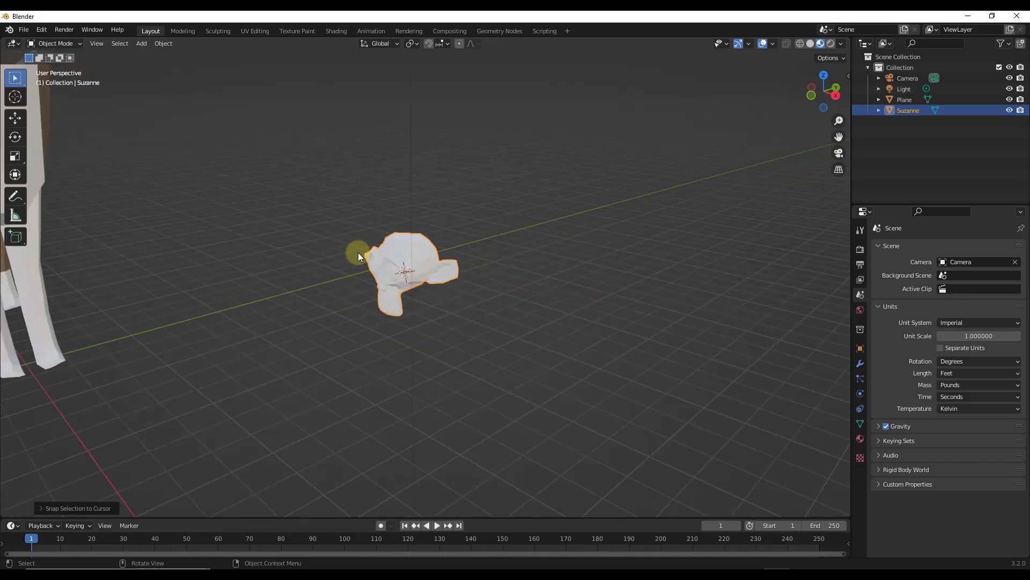
{"action": "scroll", "coordinate": [413, 272], "scroll_direction": "up", "scroll_amount": 4}
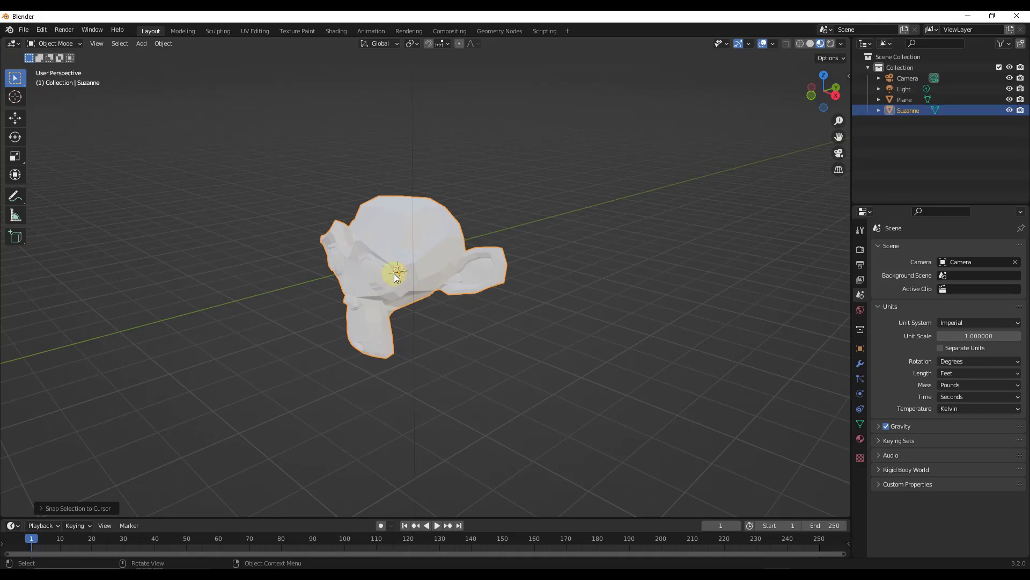
{"action": "mouse_move", "coordinate": [401, 272]}
{"action": "middle_mouse_down"}
{"action": "mouse_move", "coordinate": [435, 267]}
{"action": "mouse_move", "coordinate": [415, 266]}
{"action": "middle_mouse_up"}
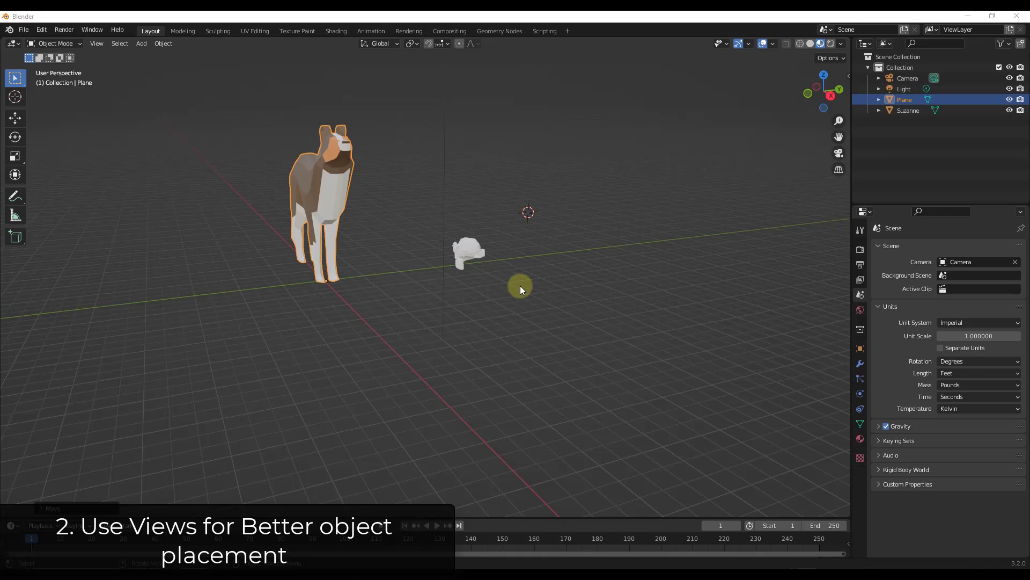
- Place the 3D cursor beside the Y axis beyond the monkey and add a Cube mesh there
{"action": "right_click", "coordinate": [530, 256]}
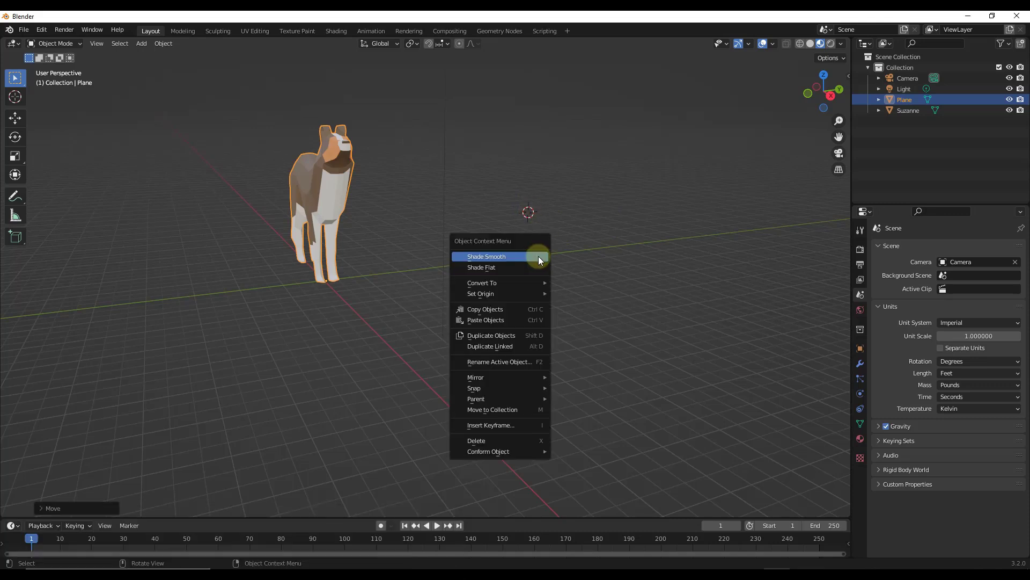
{"action": "right_click", "coordinate": [539, 255], "text": "shift"}
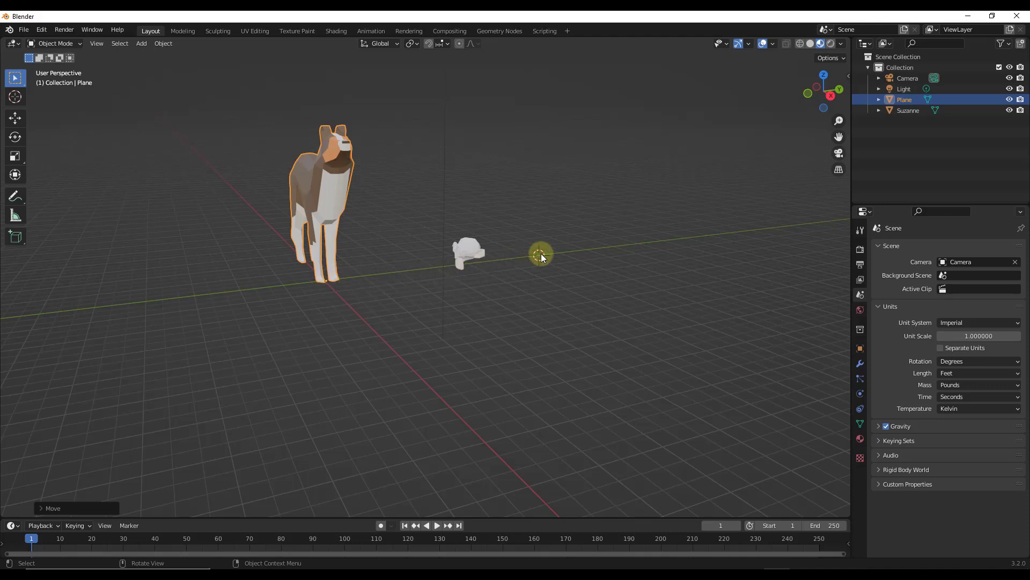
{"action": "key", "text": "shift+a"}
{"action": "mouse_move", "coordinate": [536, 256]}
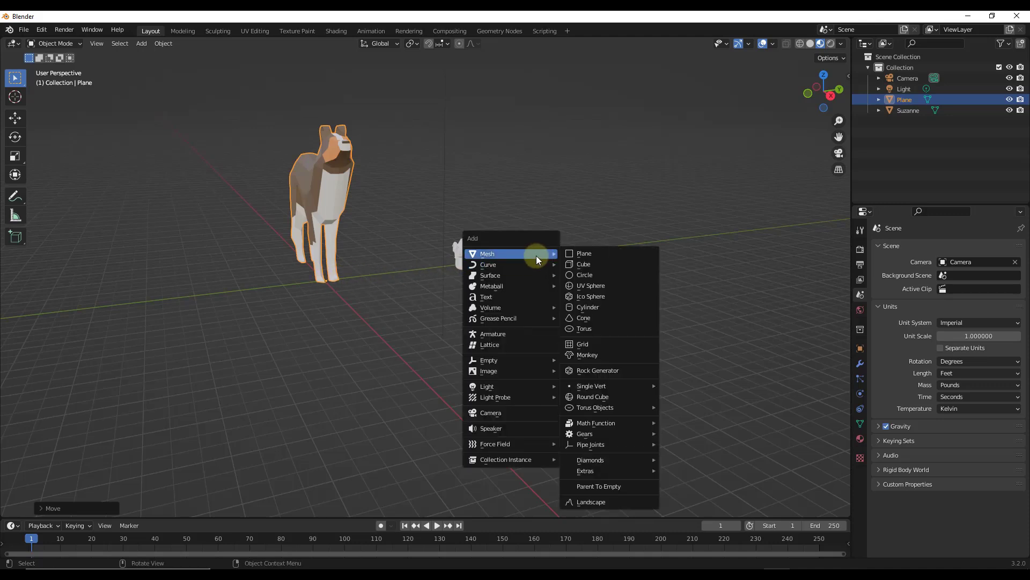
{"action": "left_click", "coordinate": [589, 265]}
{"action": "middle_click_drag", "start_coordinate": [494, 285], "coordinate": [542, 246]}
{"action": "scroll", "coordinate": [549, 255], "scroll_direction": "up", "scroll_amount": 4}
{"action": "scroll", "coordinate": [550, 257], "scroll_direction": "down", "scroll_amount": 8}
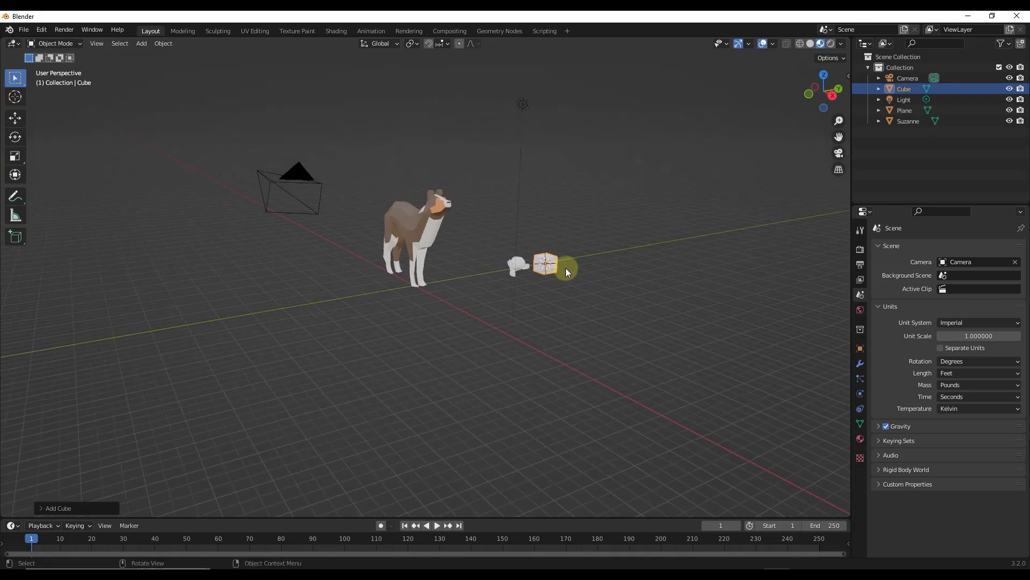
{"action": "middle_click_drag", "start_coordinate": [446, 230], "coordinate": [510, 262]}
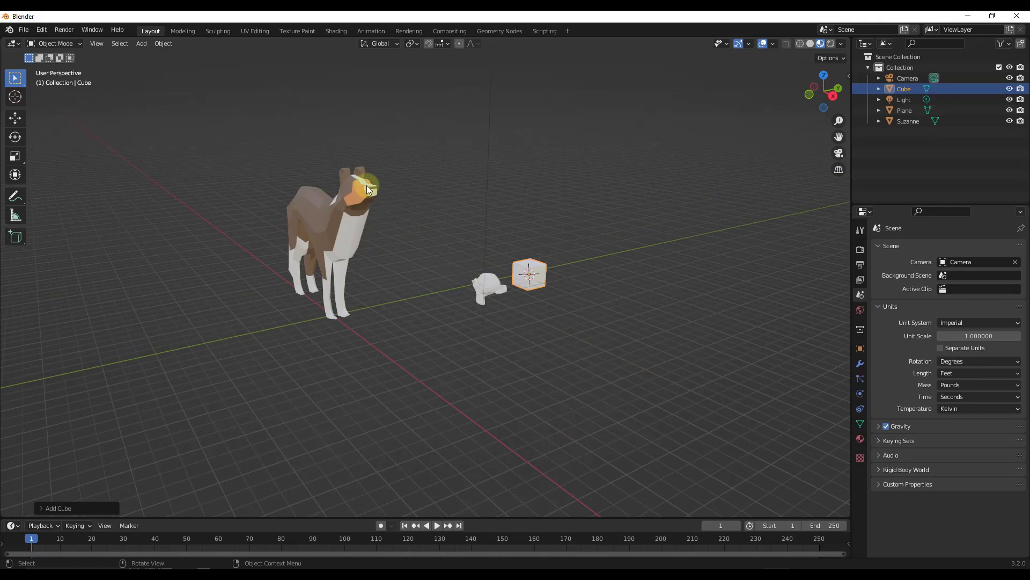
- In the front orthographic view, place the 3D cursor near the world origin, where the Z axis meets the ground line
{"action": "left_click", "coordinate": [835, 102]}
{"action": "left_click", "coordinate": [835, 102]}
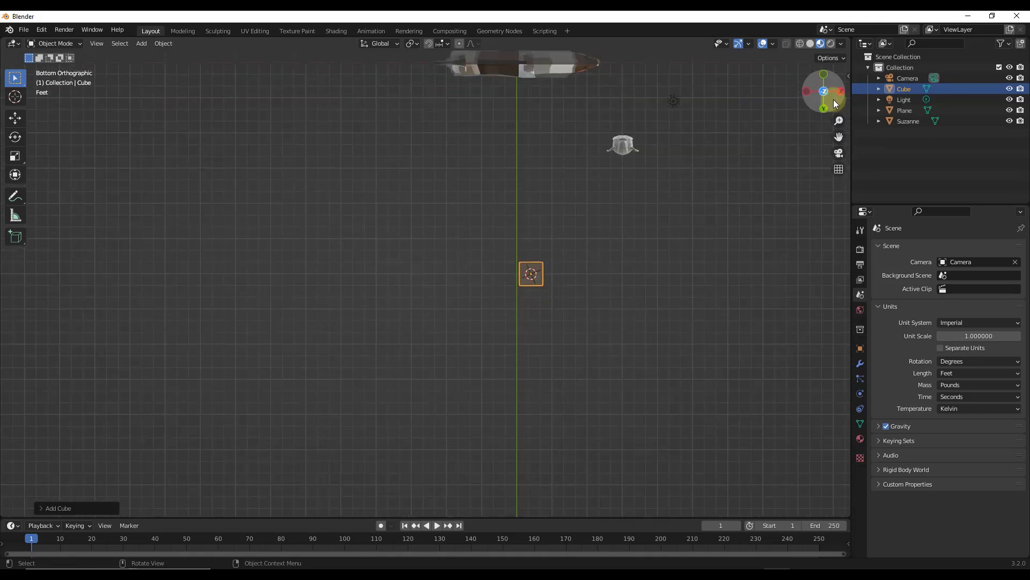
{"action": "left_click", "coordinate": [835, 101]}
{"action": "left_click", "coordinate": [835, 101]}
{"action": "left_click", "coordinate": [835, 101]}
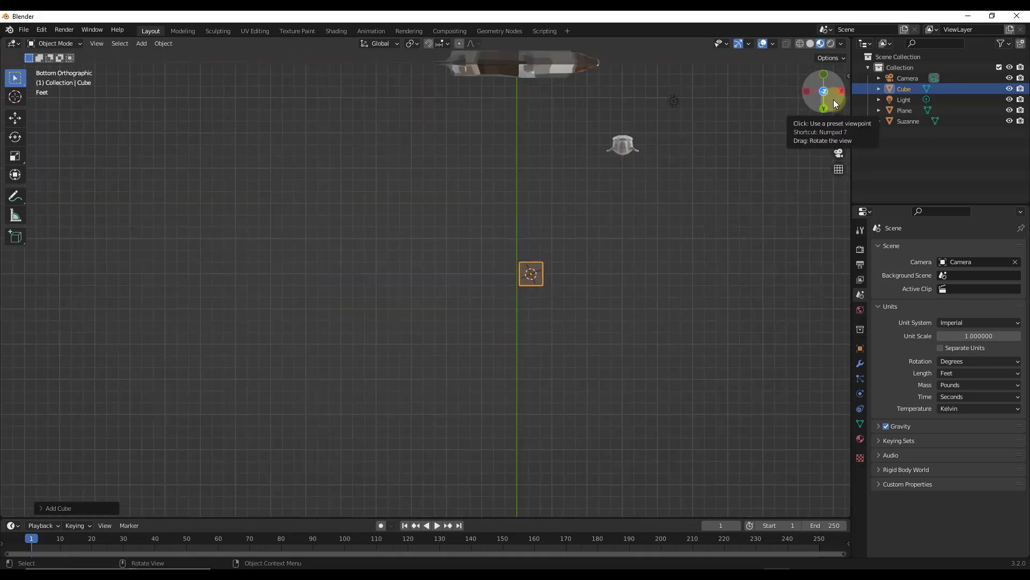
{"action": "left_click", "coordinate": [823, 75]}
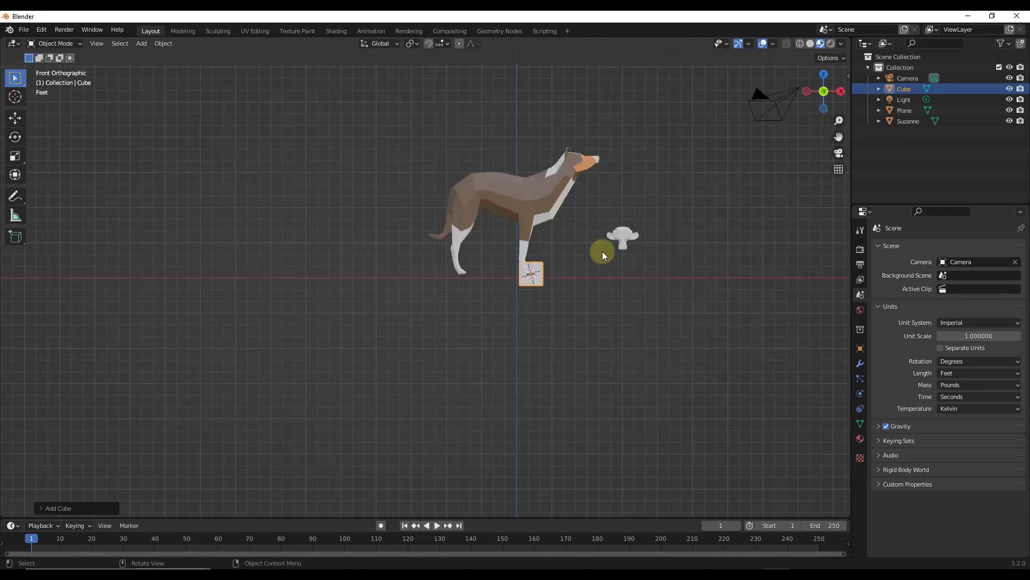
{"action": "right_click", "coordinate": [517, 278], "text": "shift"}
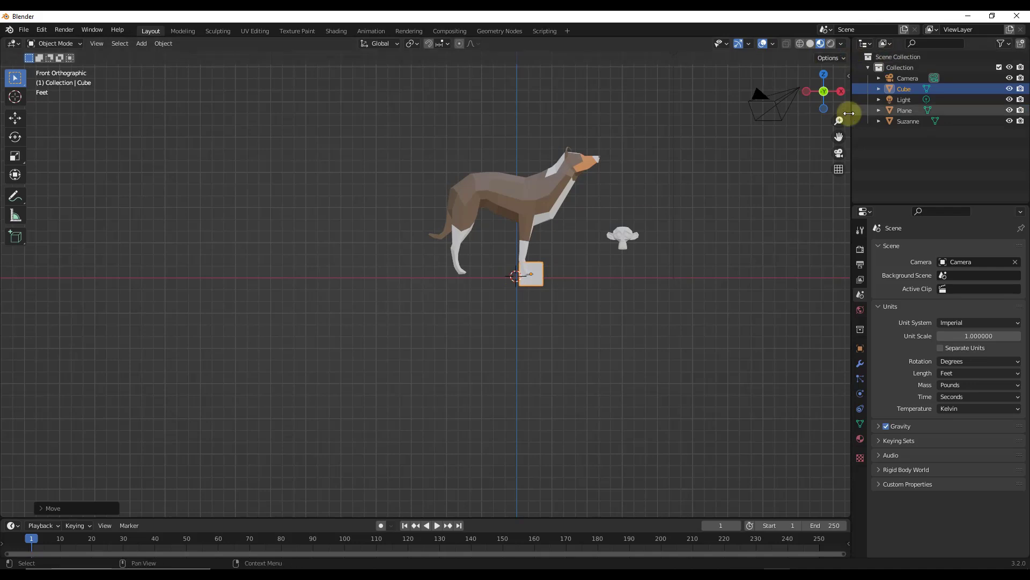
- In the right orthographic view, place the 3D cursor on the ground line beyond the cube, checking its placement in perspective
{"action": "left_click", "coordinate": [841, 93]}
{"action": "right_click_drag", "start_coordinate": [573, 275], "coordinate": [601, 277], "text": "shift"}
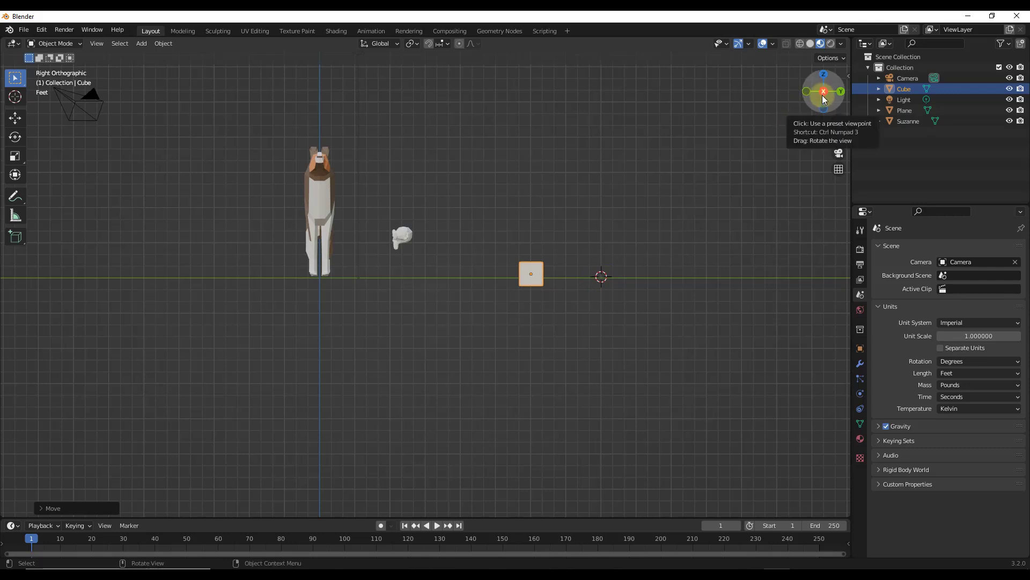
{"action": "key", "text": "g"}
{"action": "right_click", "coordinate": [603, 278], "text": "shift"}
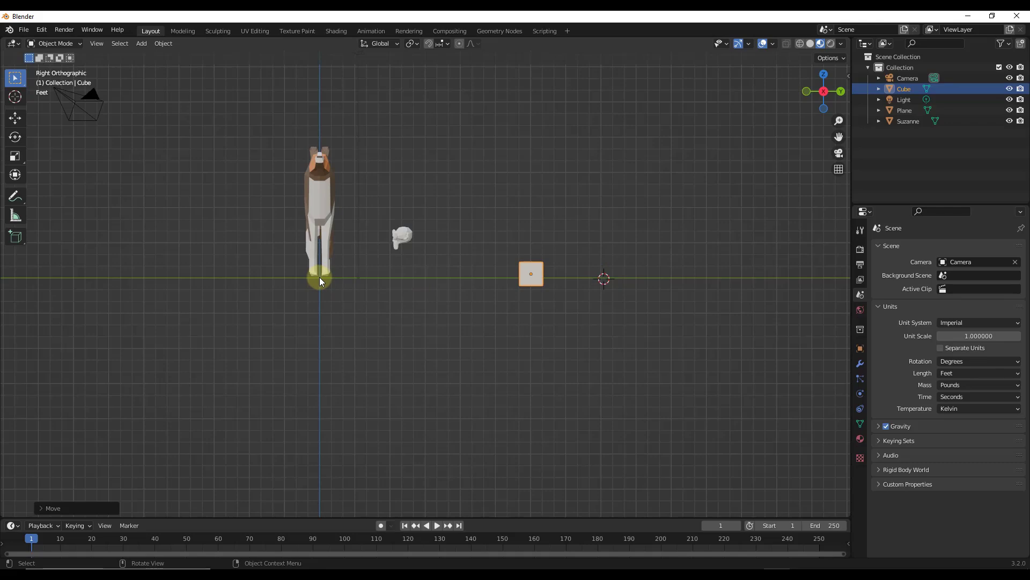
{"action": "middle_click_drag", "start_coordinate": [385, 297], "coordinate": [426, 322]}
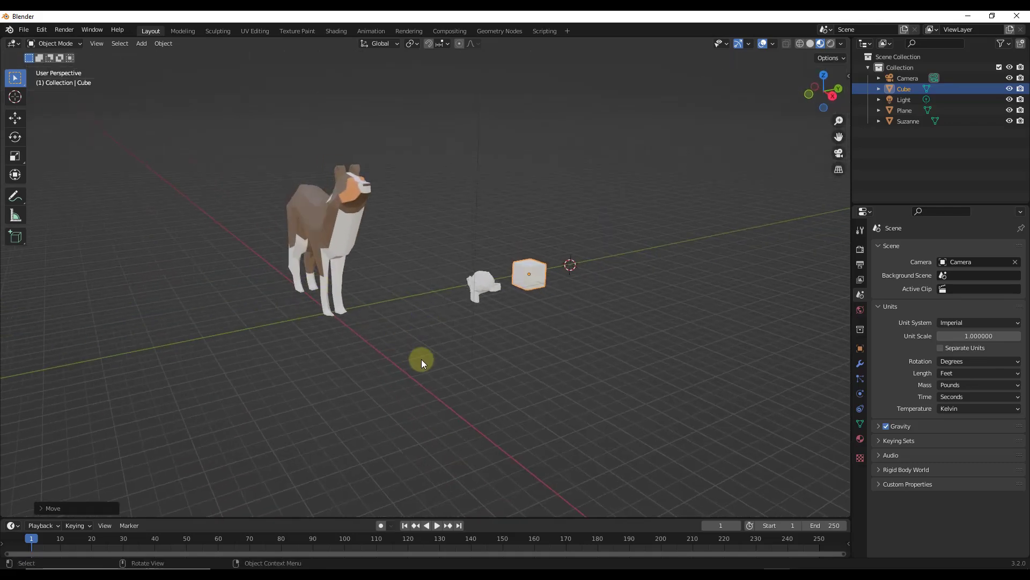
{"action": "left_click", "coordinate": [833, 96]}
{"action": "mouse_move", "coordinate": [597, 280]}
{"action": "right_mouse_down", "text": "shift"}
{"action": "mouse_move", "coordinate": [651, 247]}
{"action": "mouse_move", "coordinate": [603, 275]}
{"action": "right_mouse_up", "text": "shift"}
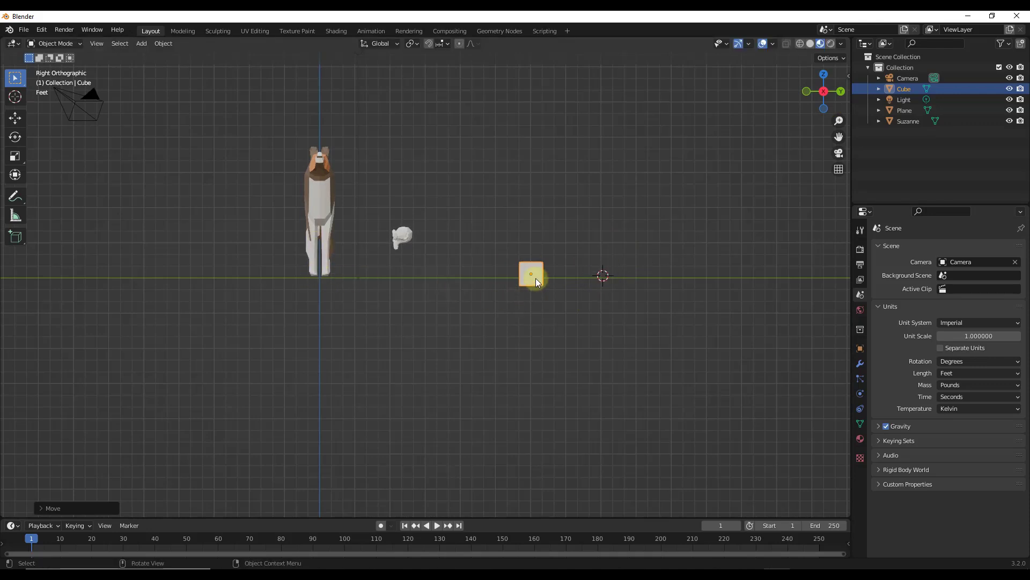
- Show the cube's transform values and move it in the right orthographic view to about Y 18.03' and Z 0.65'
{"action": "key", "text": "g"}
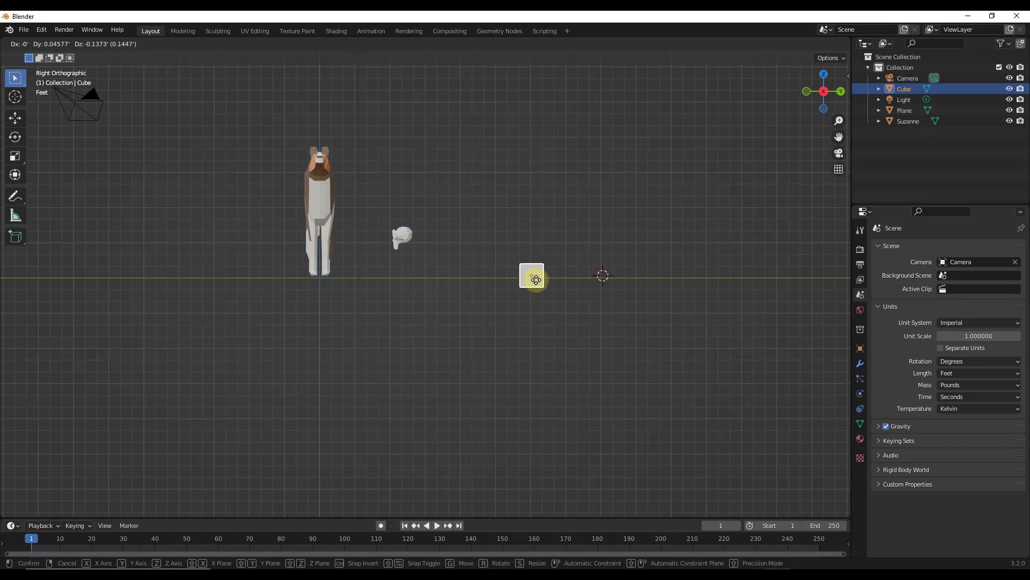
{"action": "left_click", "coordinate": [540, 277]}
{"action": "key", "text": "n"}
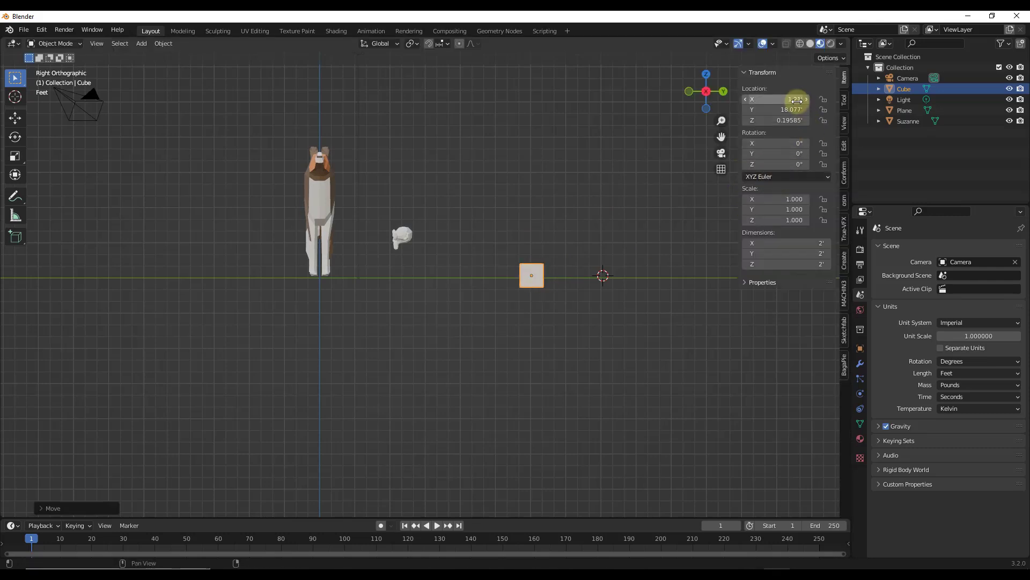
{"action": "key", "text": "g"}
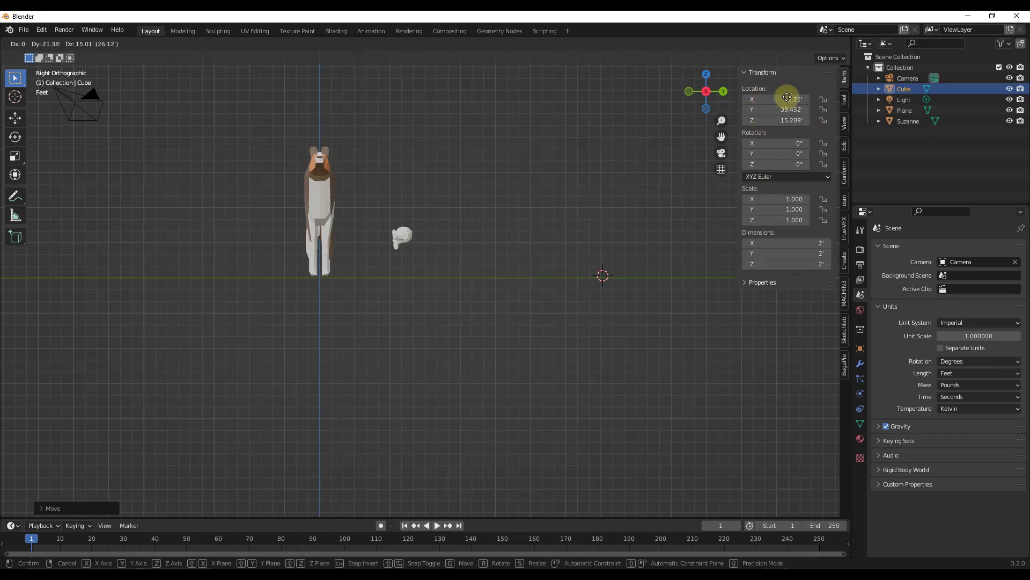
{"action": "left_click", "coordinate": [526, 271]}
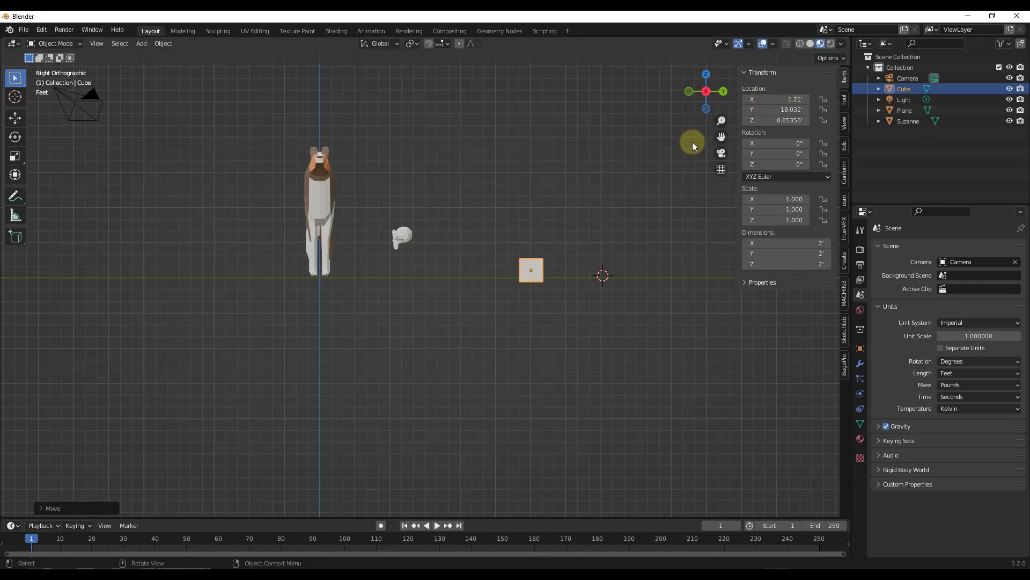
- In the top orthographic view, move the cube onto the Y axis at about X 0.02' and Y 18.35'
{"action": "left_click", "coordinate": [707, 74]}
{"action": "key", "text": "g"}
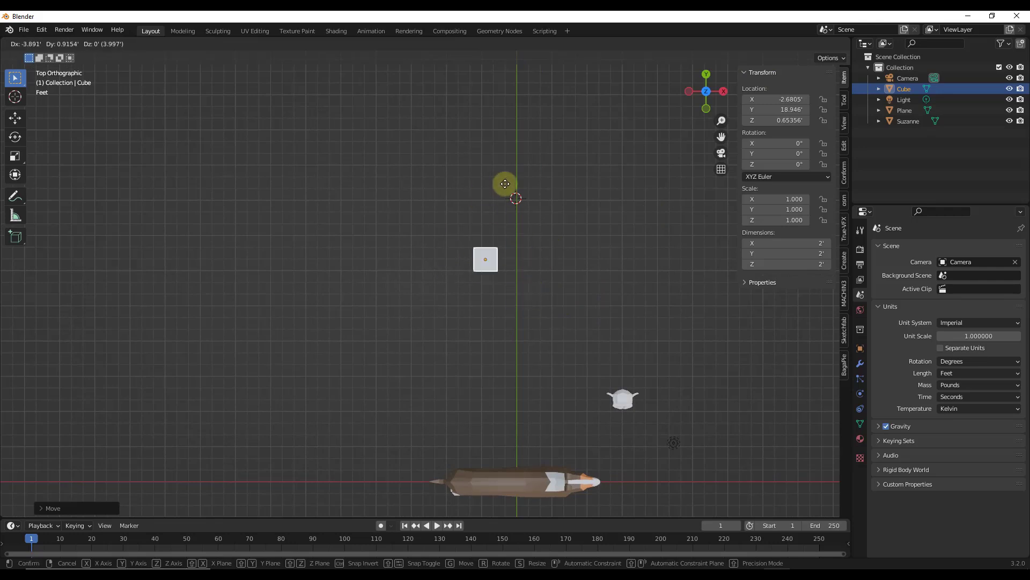
{"action": "left_click", "coordinate": [525, 261]}
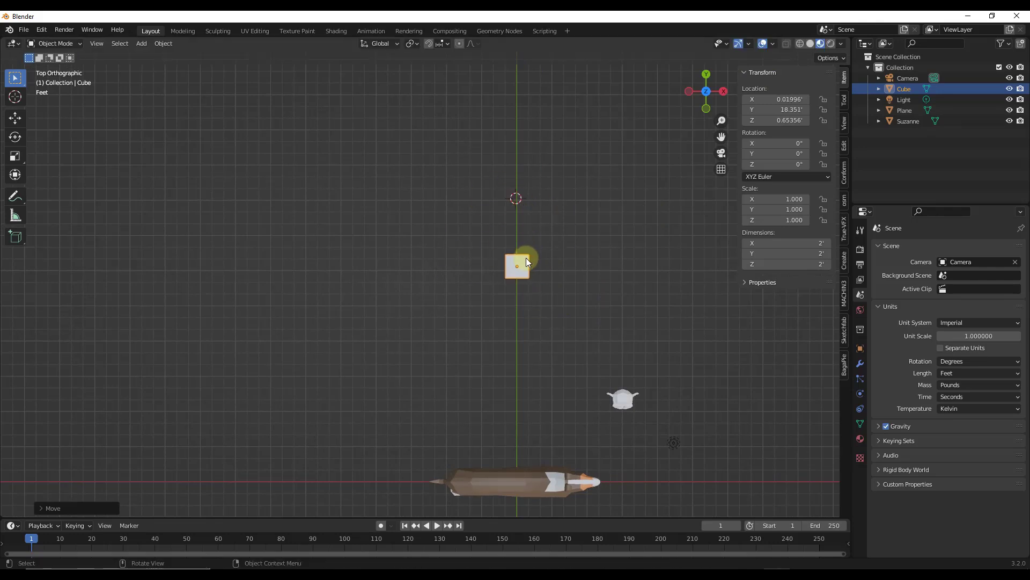
- In the right orthographic view, move the cube to about Y 18.12' and Z 0.06', and check it from the top view
{"action": "key", "text": "KP_3"}
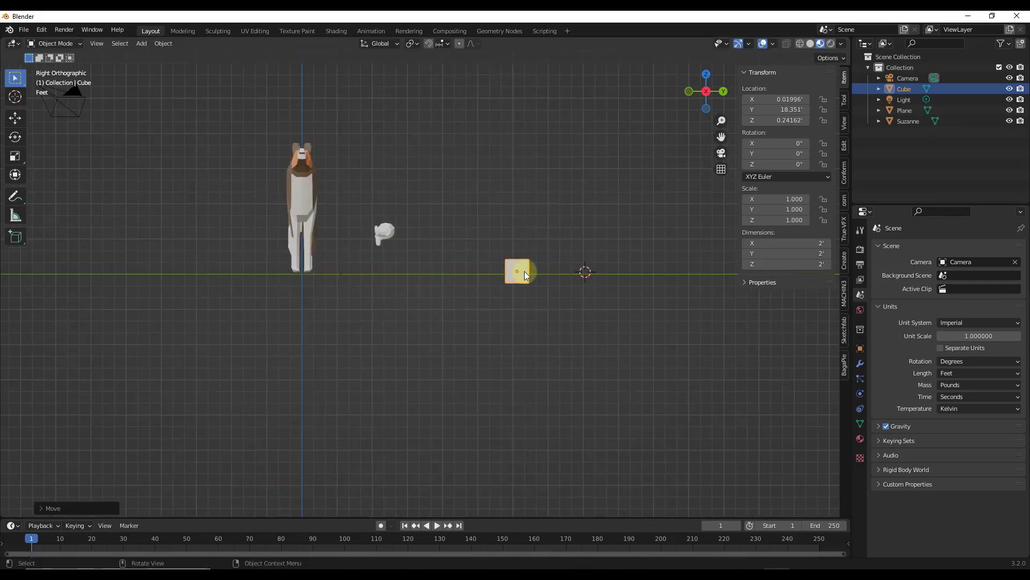
{"action": "key", "text": "g"}
{"action": "left_click", "coordinate": [517, 272]}
{"action": "left_click", "coordinate": [694, 93]}
{"action": "left_click", "coordinate": [705, 73]}
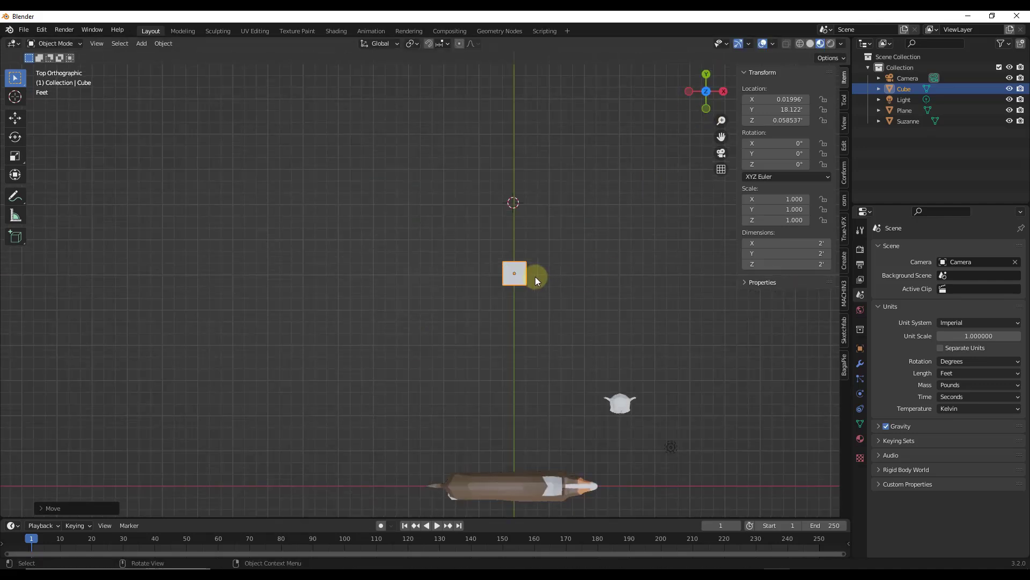
- Move the cube freely in the perspective view to about X -2.58', Y 20.27' and Z 4.62'
{"action": "middle_click_drag", "start_coordinate": [633, 279], "coordinate": [539, 277]}
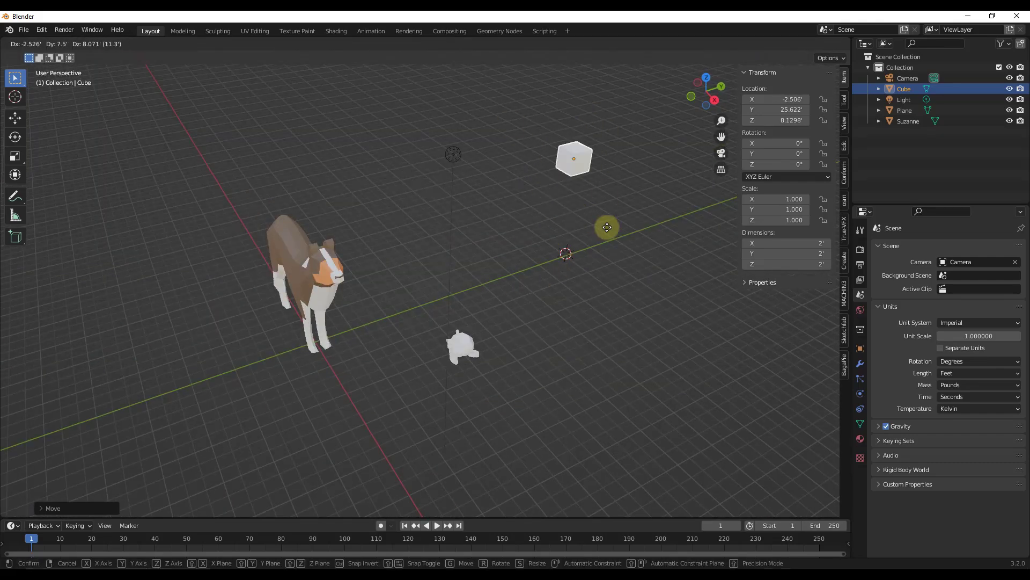
{"action": "left_click", "coordinate": [553, 206]}
{"action": "middle_click_drag", "start_coordinate": [624, 233], "coordinate": [607, 213]}
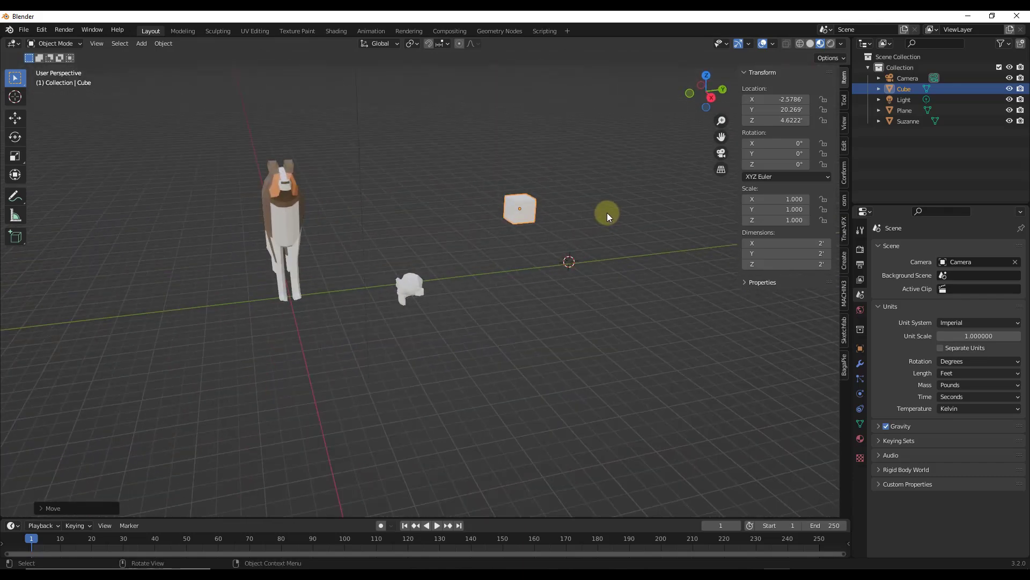
- From the right orthographic view, lower the cube to about Y 19.81' and Z 0.96', checking it in perspective
{"action": "left_click", "coordinate": [706, 102]}
{"action": "key", "text": "g"}
{"action": "left_click", "coordinate": [522, 245]}
{"action": "middle_click_drag", "start_coordinate": [521, 230], "coordinate": [571, 233]}
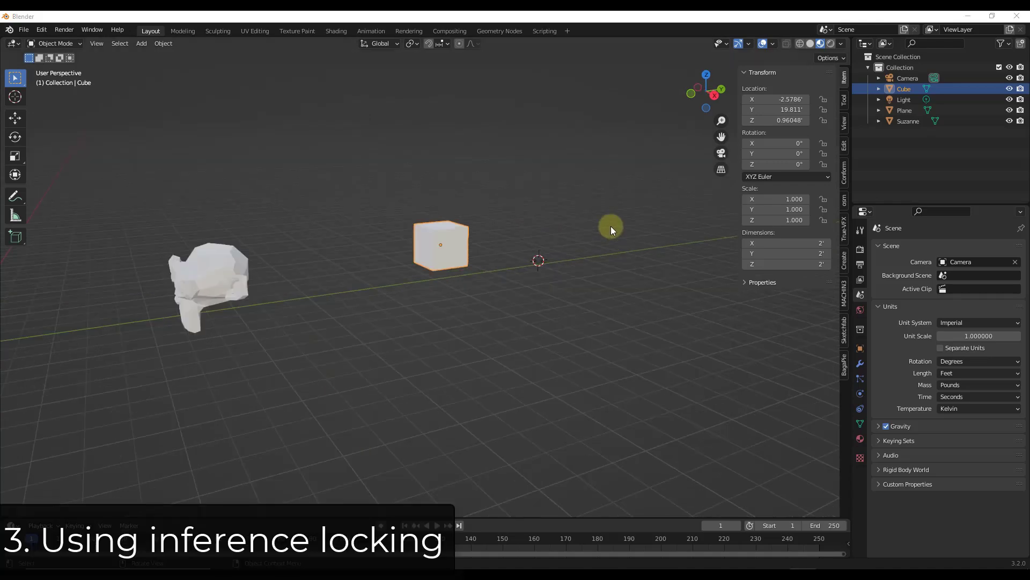
- Hide the transform values and move the cube freely a short distance toward the 3D cursor in perspective
{"action": "left_click", "coordinate": [611, 226]}
{"action": "key", "text": "n"}
{"action": "scroll", "coordinate": [461, 247], "scroll_direction": "up", "scroll_amount": 5}
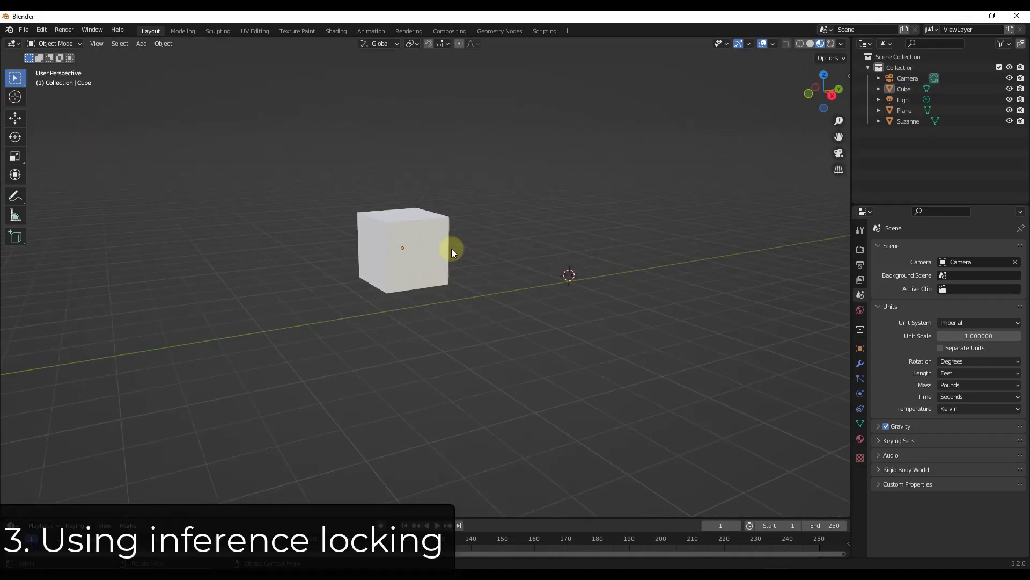
{"action": "left_click", "coordinate": [435, 247]}
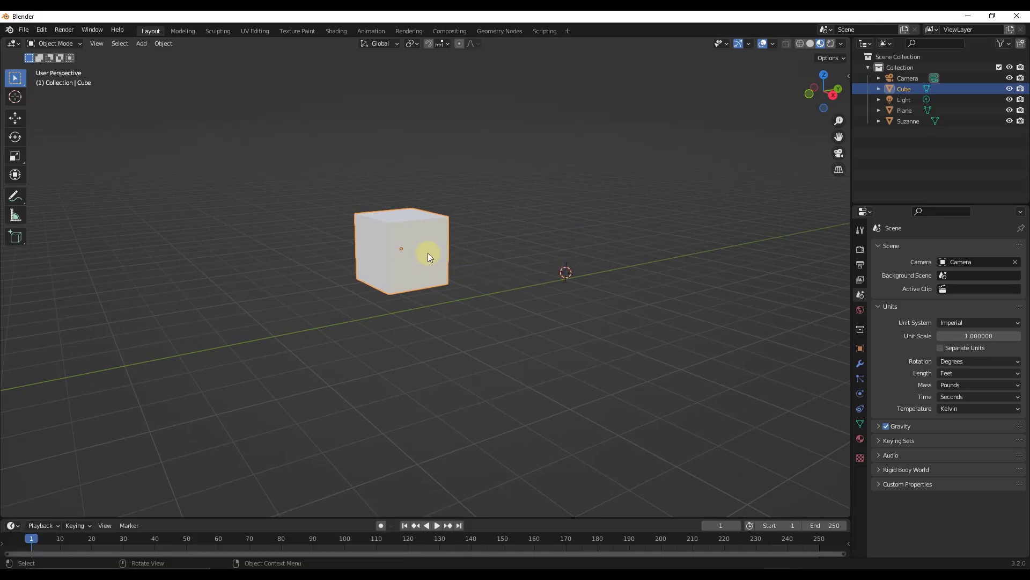
{"action": "key", "text": "g"}
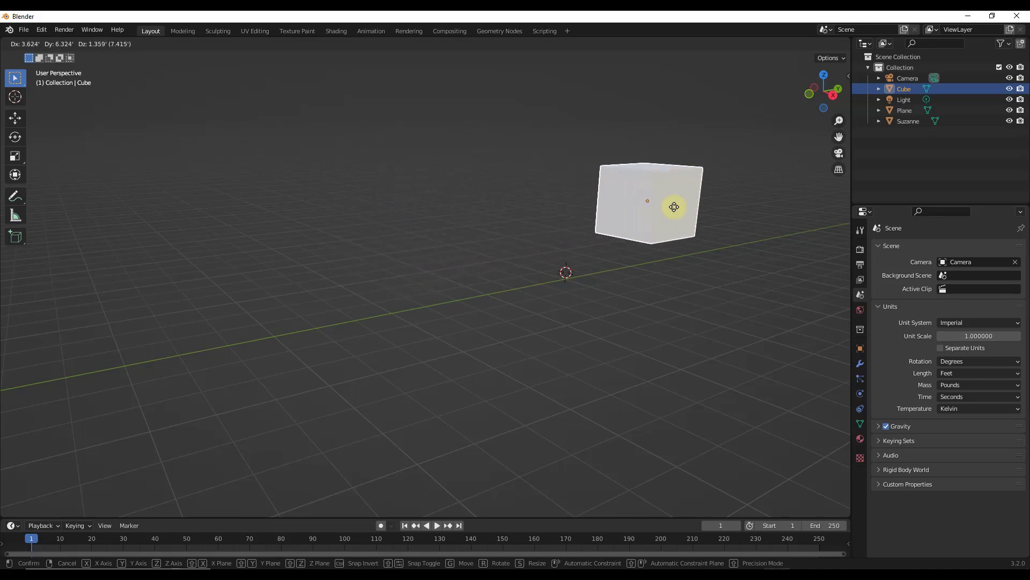
{"action": "right_click", "coordinate": [454, 238]}
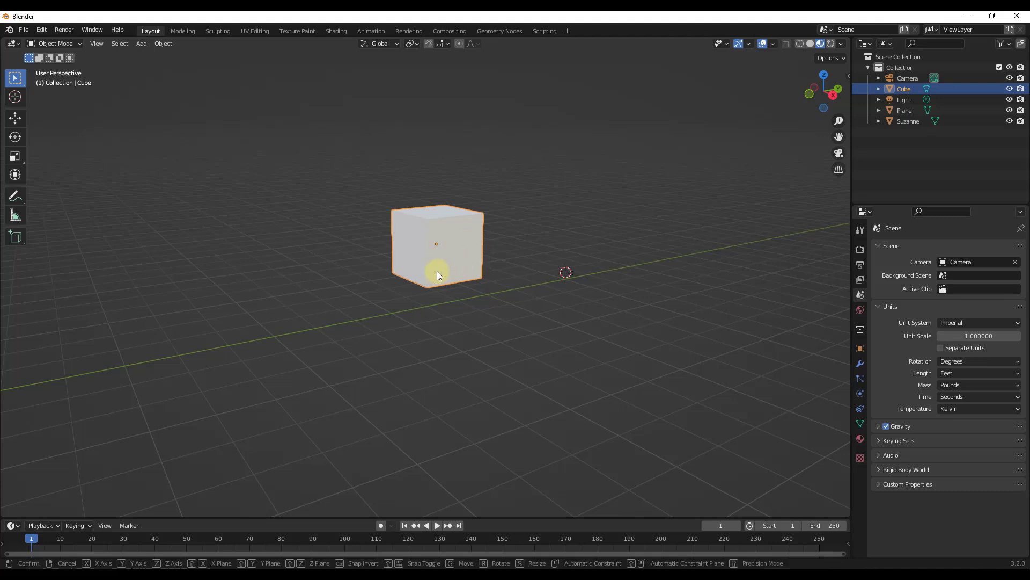
- Move the cube with the Y and X axis locks in turn, and place it slightly lower along the global Z axis
{"action": "key", "text": "g"}
{"action": "key", "text": "y"}
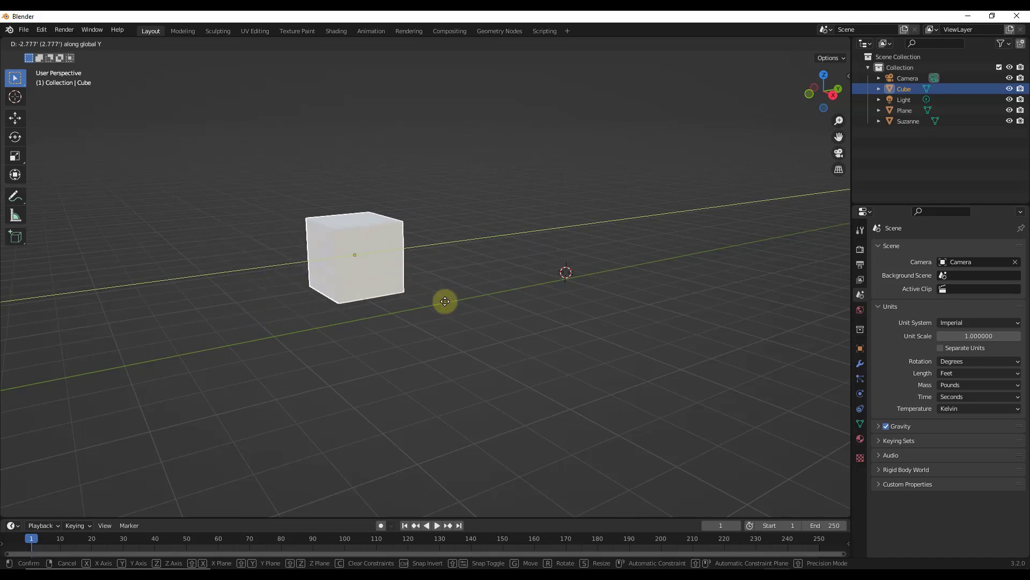
{"action": "key", "text": "y"}
{"action": "key", "text": "x"}
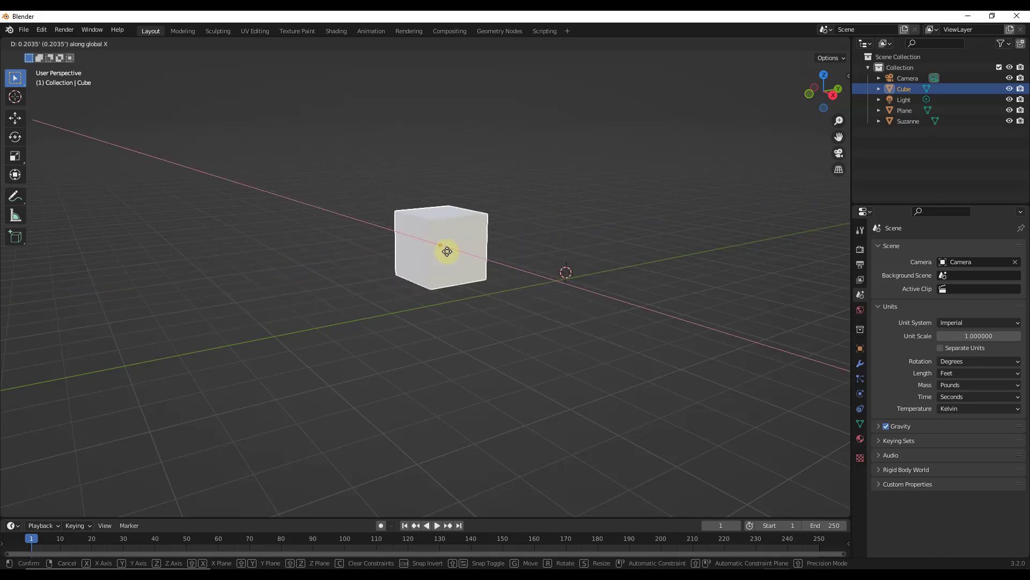
{"action": "key", "text": "z"}
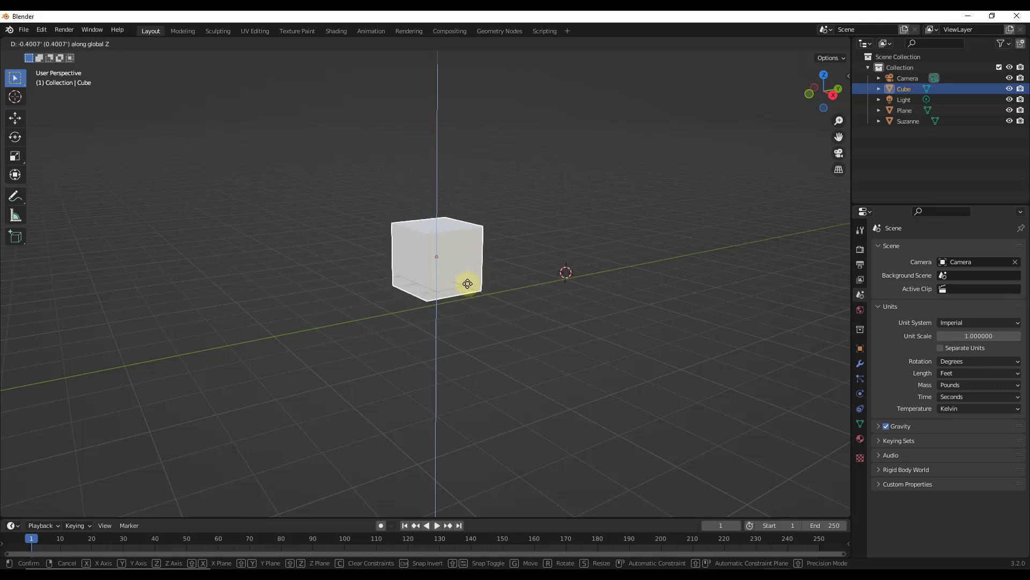
{"action": "left_click", "coordinate": [470, 277]}
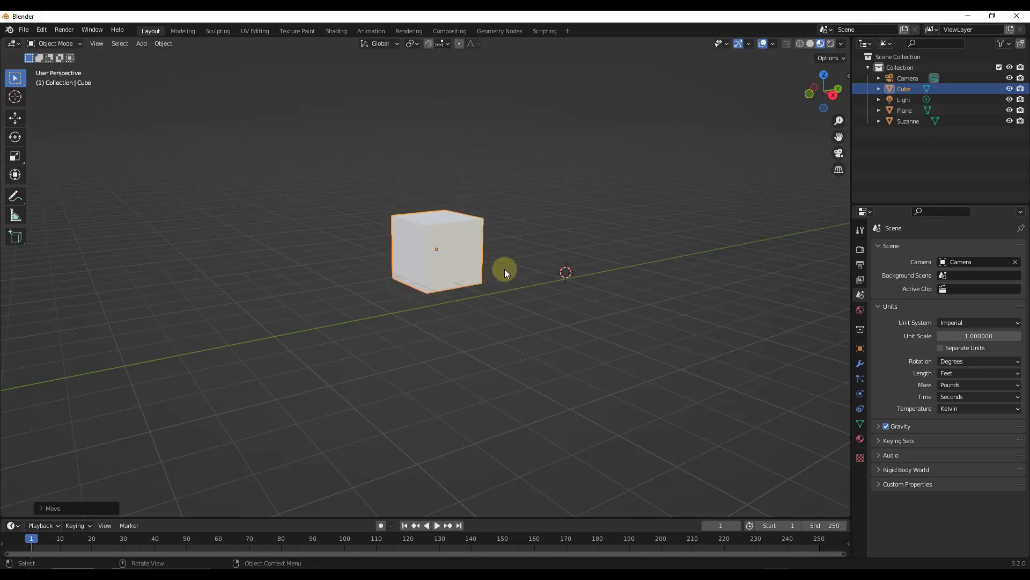
- Move the cube with plane constraints, excluding global Z, Y and X in turn, and place it with X locked
{"action": "middle_click_drag", "start_coordinate": [482, 245], "coordinate": [472, 272]}
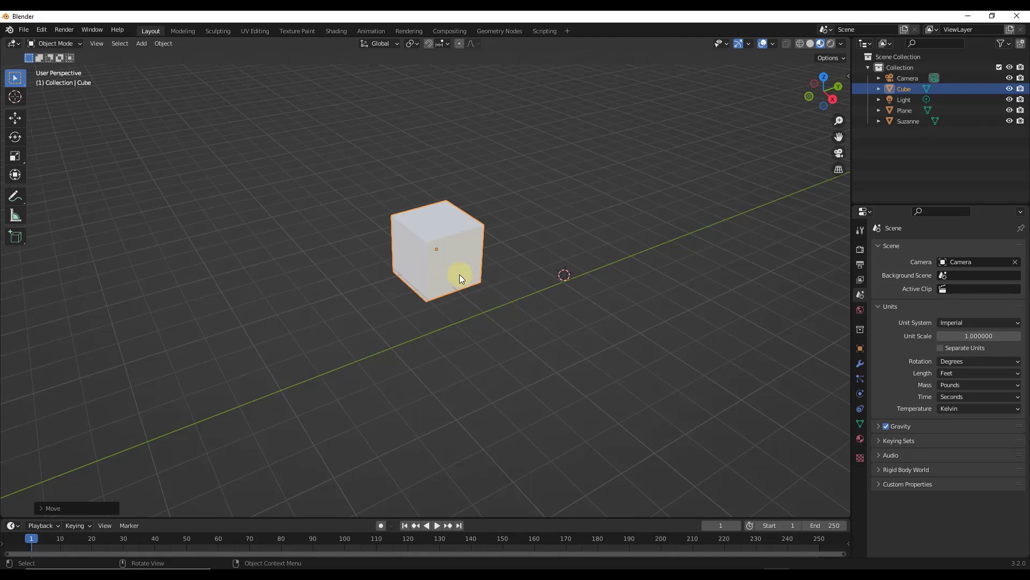
{"action": "key", "text": "g"}
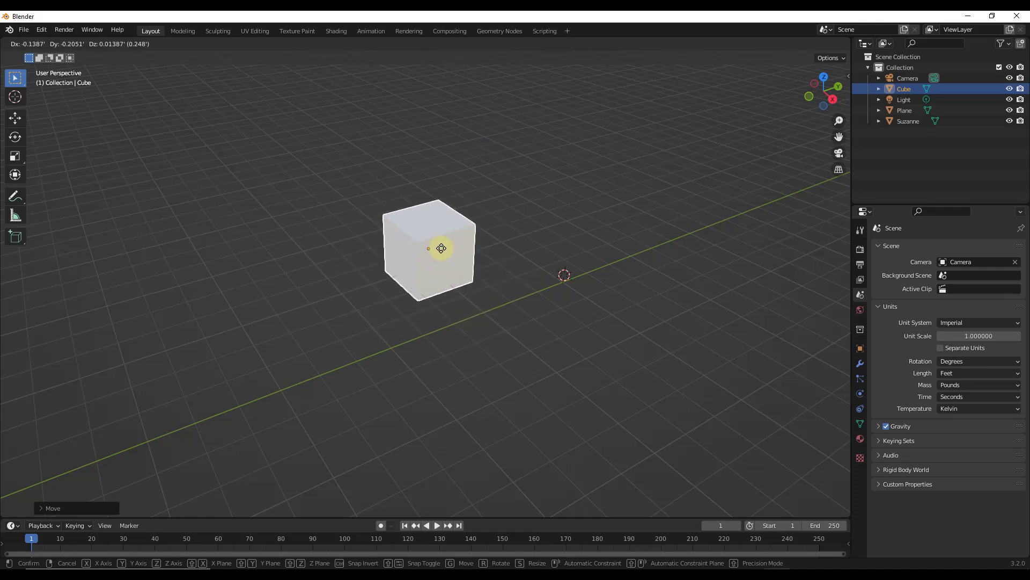
{"action": "key", "text": "shift+z"}
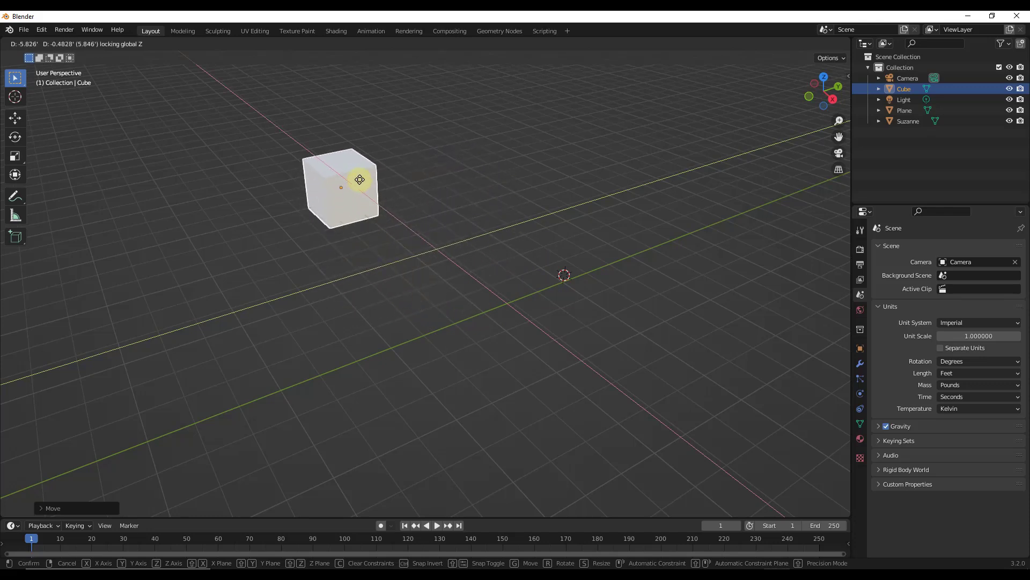
{"action": "key", "text": "shift+y"}
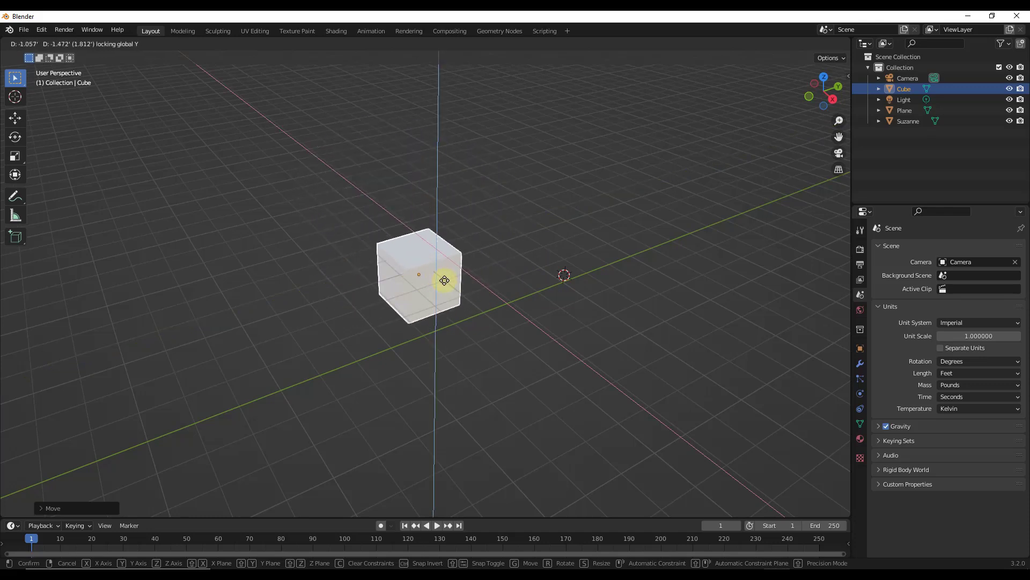
{"action": "key", "text": "shift+x"}
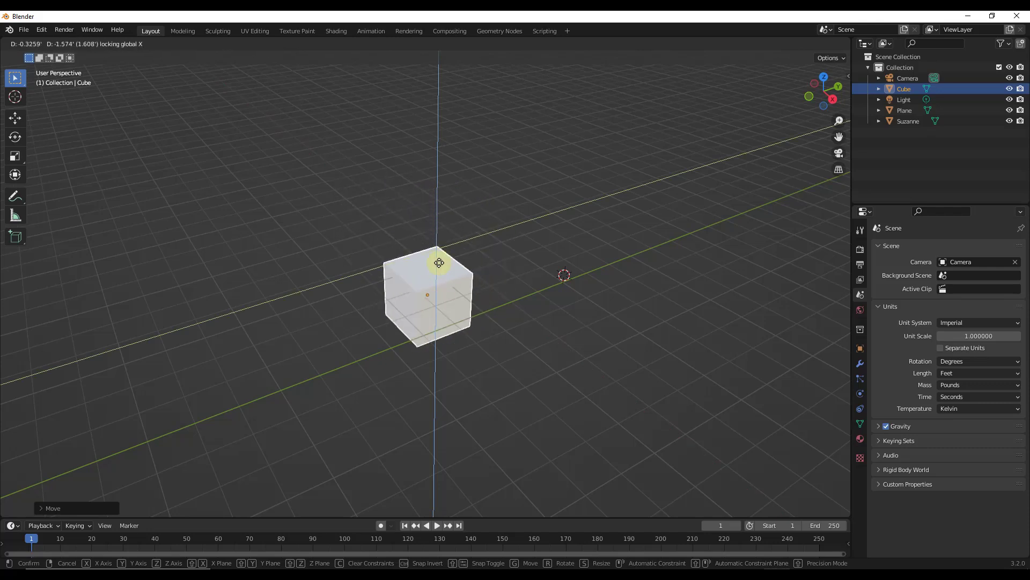
{"action": "left_click", "coordinate": [469, 284]}
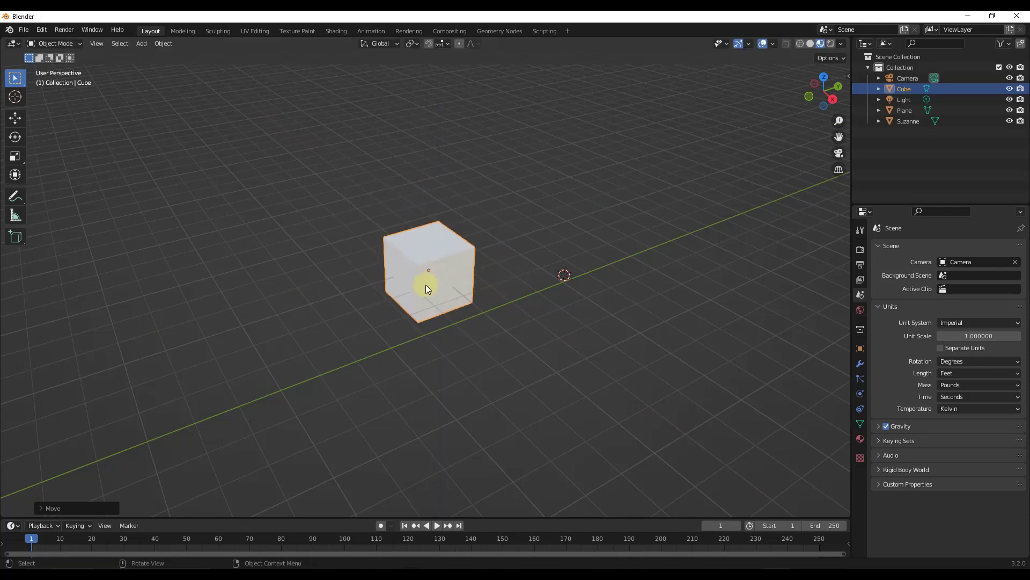
- In Edit Mode, scale the cube's top face uniformly and along X as a trial, and enlarge it along global Y
{"action": "key", "text": "Tab"}
{"action": "scroll", "coordinate": [423, 283], "scroll_direction": "up", "scroll_amount": 4}
{"action": "middle_click_drag", "start_coordinate": [422, 212], "coordinate": [432, 214]}
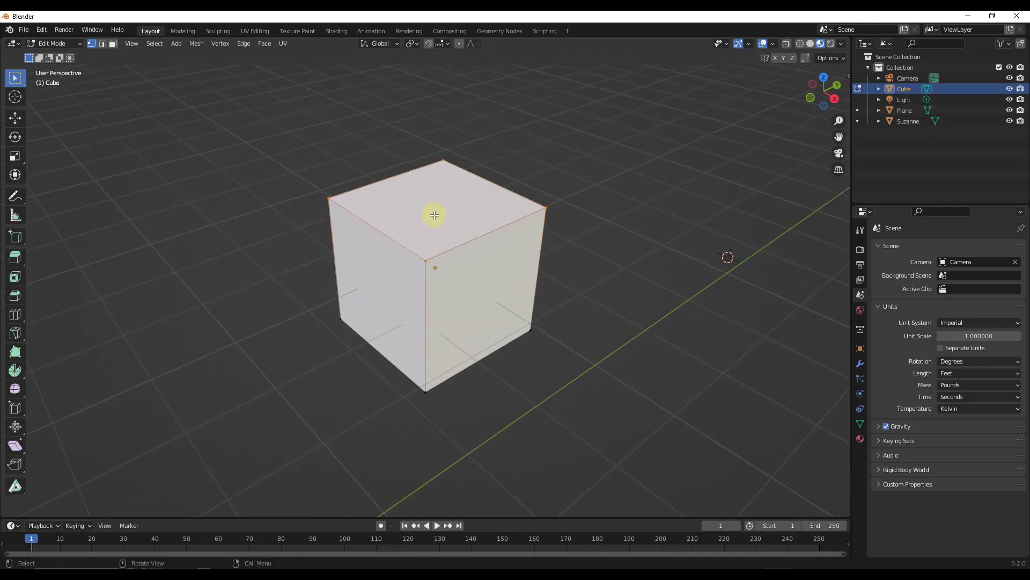
{"action": "key", "text": "g"}
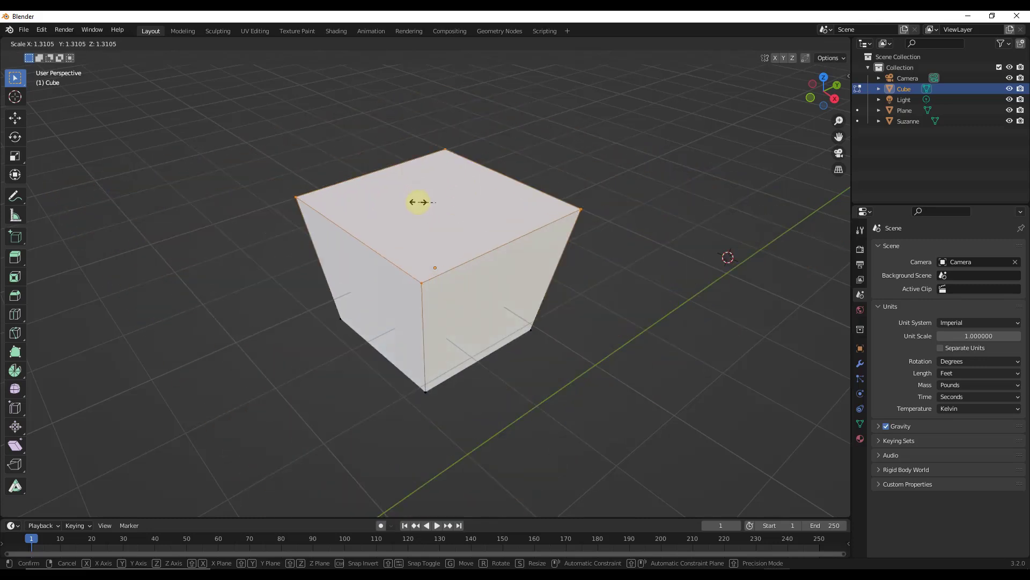
{"action": "key", "text": "x"}
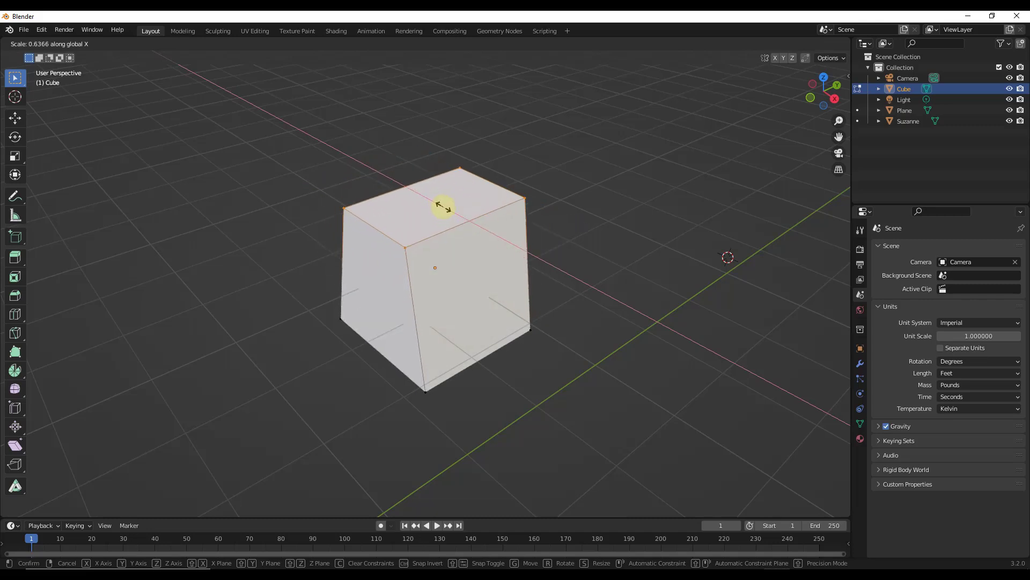
{"action": "key", "text": "y"}
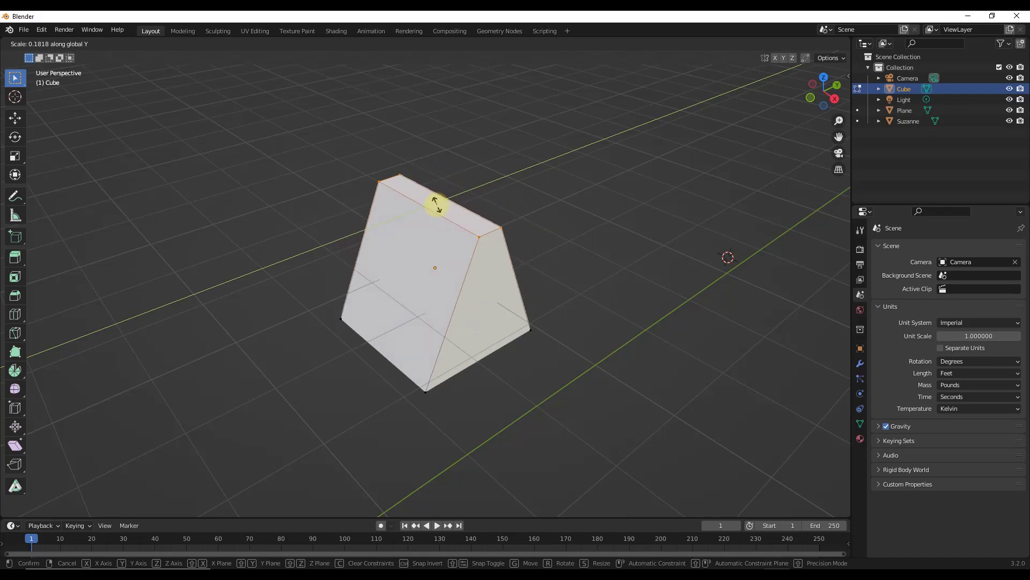
{"action": "left_click", "coordinate": [453, 236]}
- Widen the cube's enlarged top face along the global X axis
{"action": "key", "text": "s"}
{"action": "key", "text": "x"}
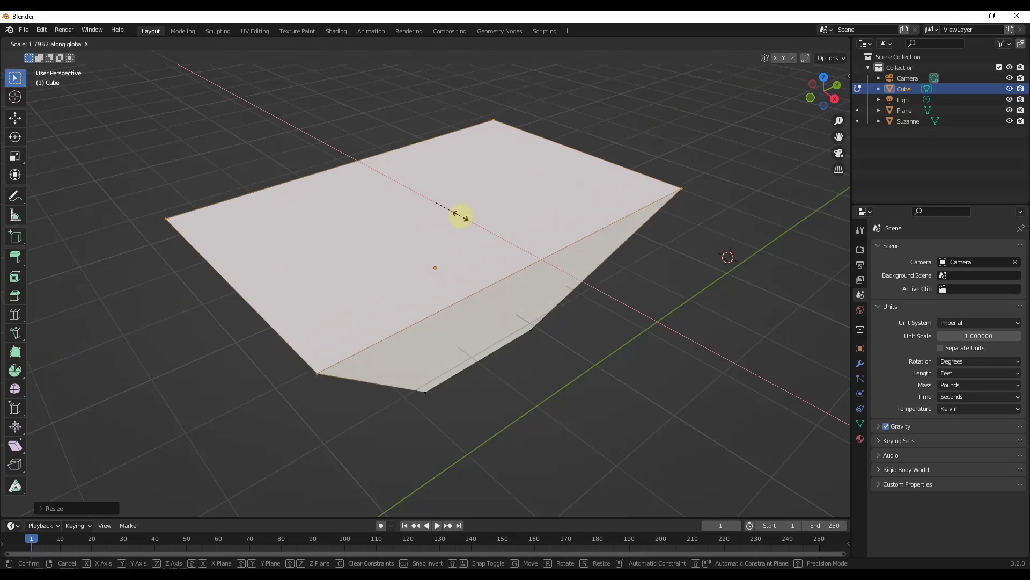
{"action": "left_click", "coordinate": [458, 218]}
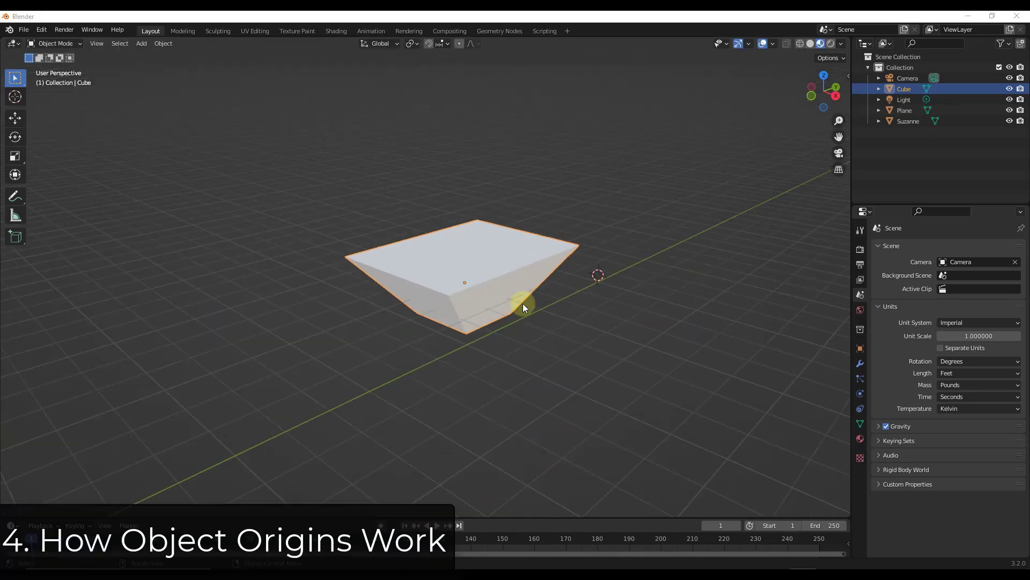
- Select the monkey head and slide it back and forth along the global Y axis, placing it between the dog and the tapered cube
{"action": "middle_click_drag", "start_coordinate": [693, 307], "coordinate": [658, 316]}
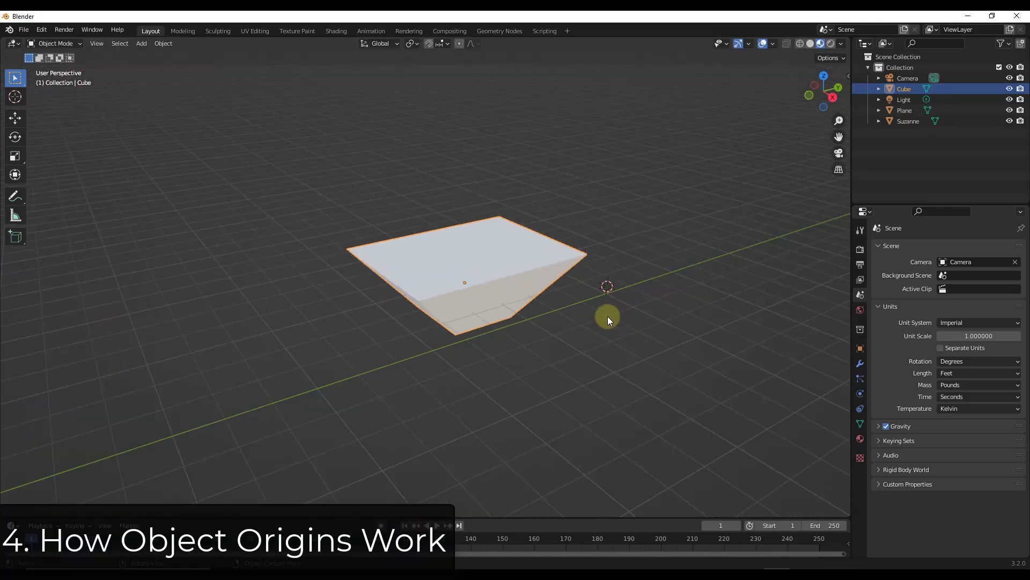
{"action": "scroll", "coordinate": [585, 320], "scroll_direction": "down", "scroll_amount": 5}
{"action": "left_click", "coordinate": [465, 411]}
{"action": "key", "text": "g"}
{"action": "key", "text": "y"}
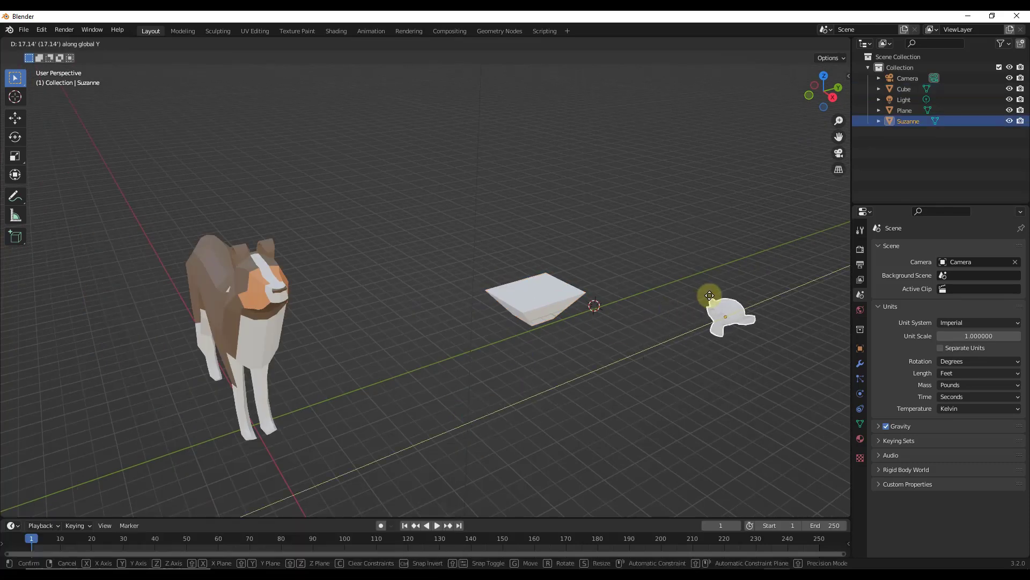
{"action": "left_click", "coordinate": [456, 404]}
{"action": "scroll", "coordinate": [501, 414], "scroll_direction": "up", "scroll_amount": 5}
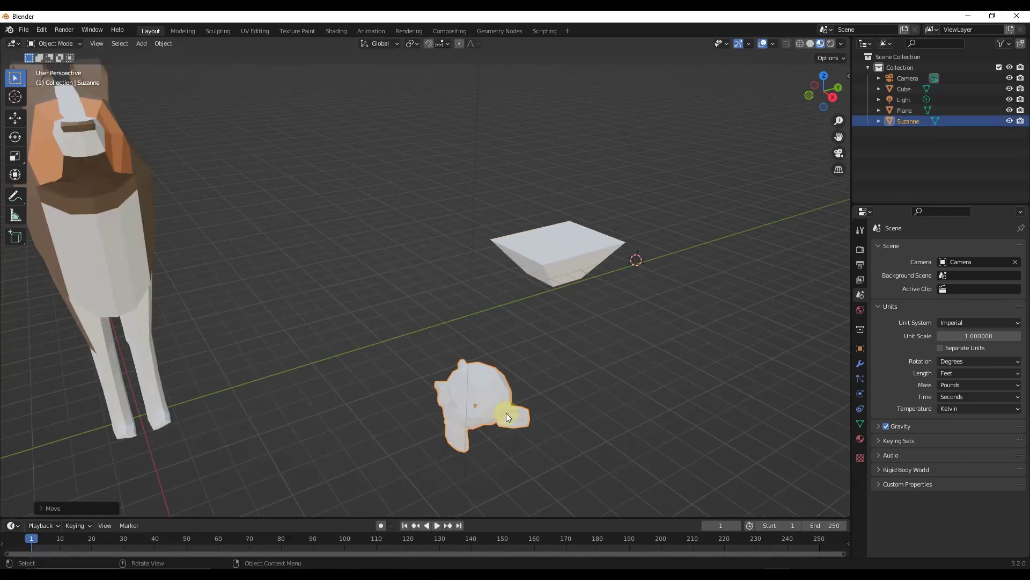
- Scale the monkey head uniformly down to about 0.6 around its origin point
{"action": "mouse_move", "coordinate": [456, 379]}
{"action": "middle_mouse_down"}
{"action": "mouse_move", "coordinate": [447, 396]}
{"action": "mouse_move", "coordinate": [462, 376]}
{"action": "mouse_move", "coordinate": [435, 390]}
{"action": "mouse_move", "coordinate": [515, 382]}
{"action": "mouse_move", "coordinate": [462, 404]}
{"action": "mouse_move", "coordinate": [427, 385]}
{"action": "mouse_move", "coordinate": [491, 381]}
{"action": "mouse_move", "coordinate": [455, 358]}
{"action": "middle_mouse_up"}
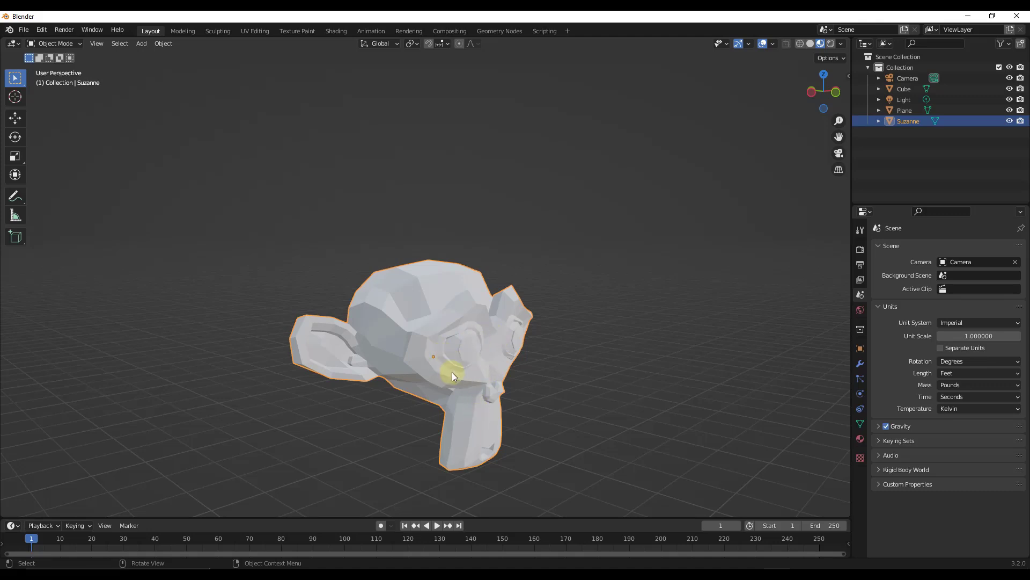
{"action": "middle_click_drag", "start_coordinate": [441, 361], "coordinate": [495, 350]}
{"action": "key", "text": "s"}
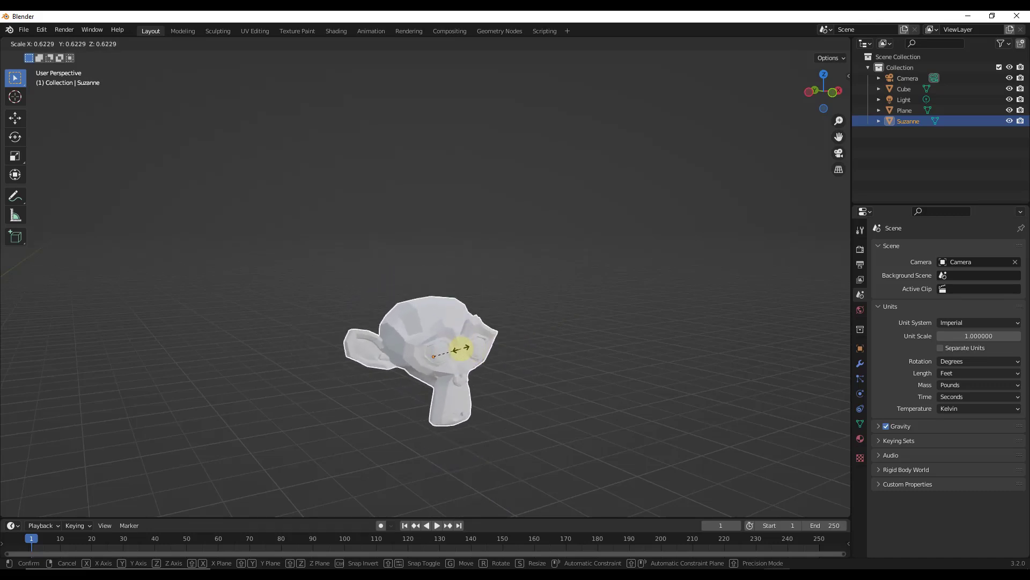
{"action": "left_click", "coordinate": [459, 354]}
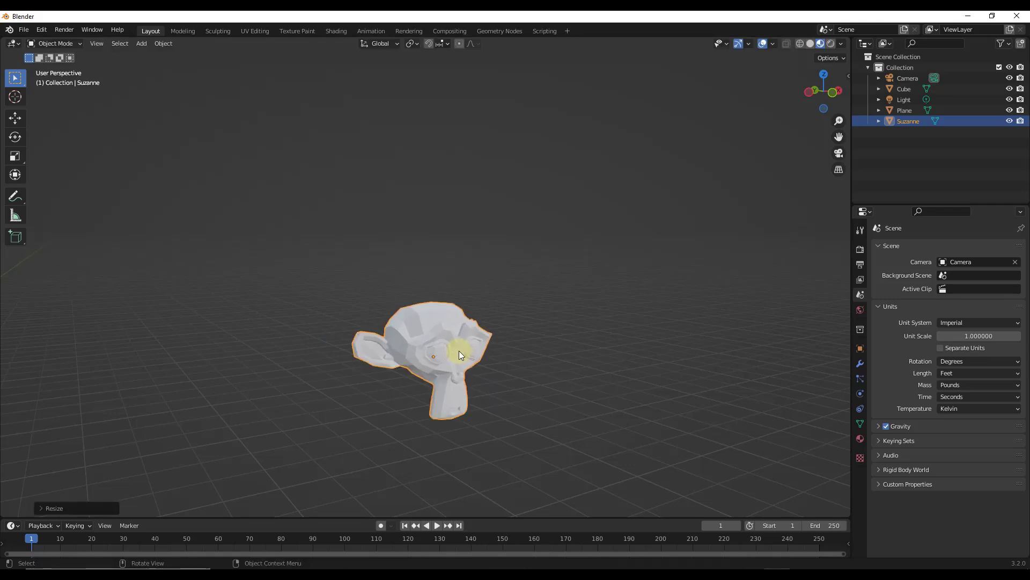
- Place the 3D cursor on the Y axis, on the near side of the tapered cube
{"action": "middle_click_drag", "start_coordinate": [528, 350], "coordinate": [470, 364]}
{"action": "scroll", "coordinate": [469, 360], "scroll_direction": "down", "scroll_amount": 3}
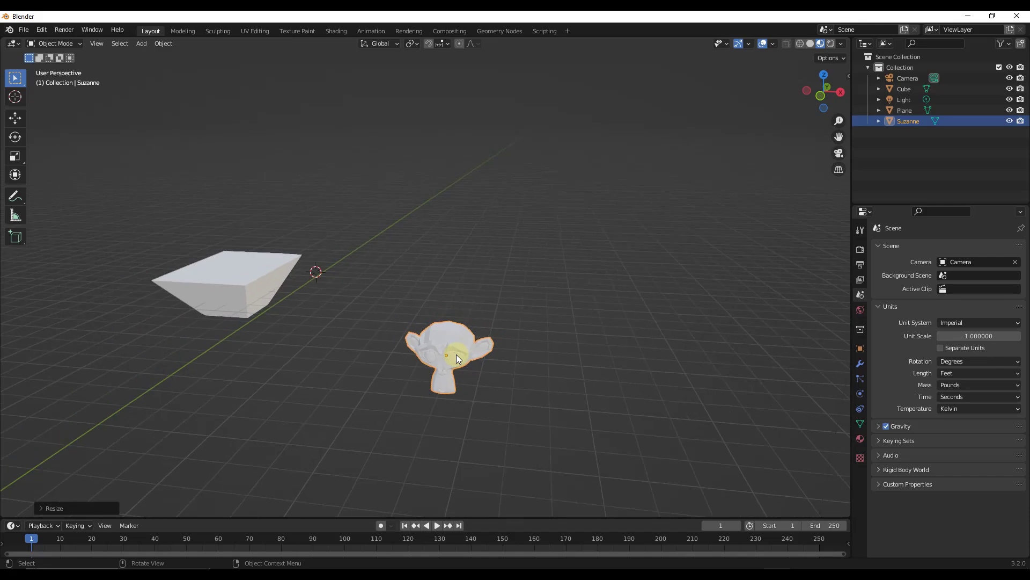
{"action": "right_click_drag", "start_coordinate": [194, 393], "coordinate": [169, 395], "text": "shift"}
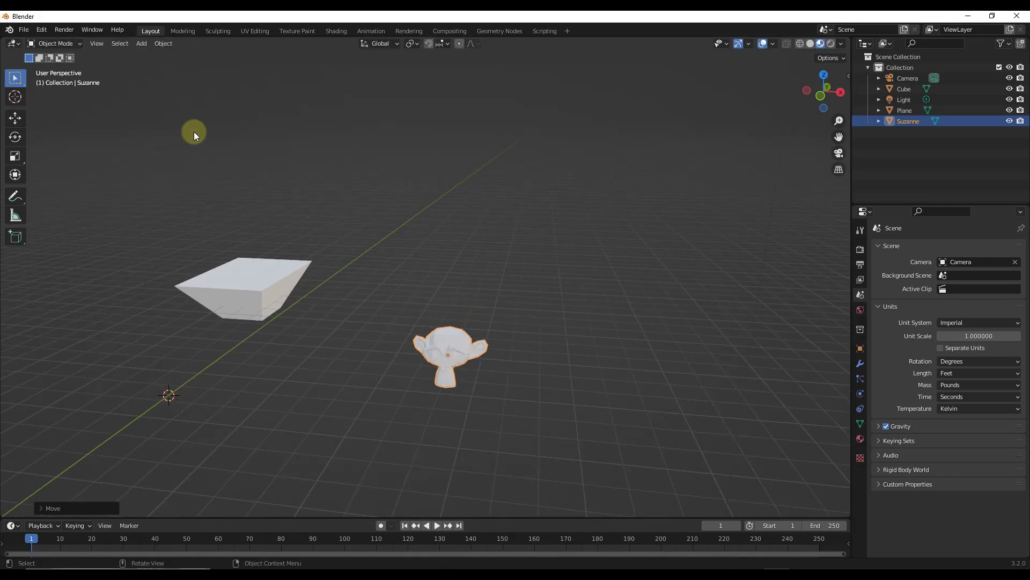
- Set the monkey head's origin to the 3D cursor
{"action": "left_click", "coordinate": [160, 43]}
{"action": "mouse_move", "coordinate": [176, 69]}
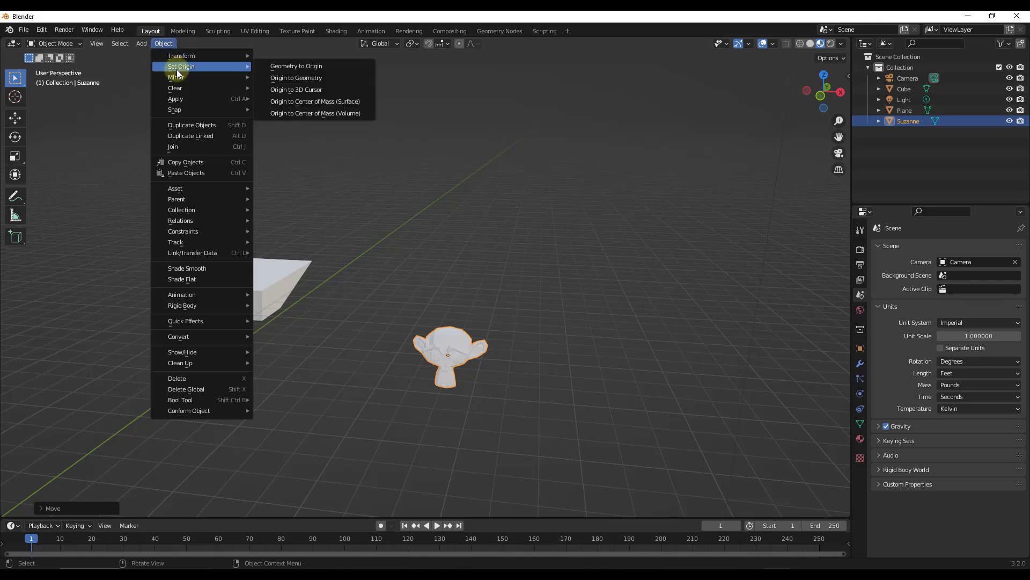
{"action": "left_click", "coordinate": [313, 91]}
{"action": "mouse_move", "coordinate": [171, 397]}
{"action": "middle_mouse_down"}
{"action": "mouse_move", "coordinate": [239, 391]}
{"action": "mouse_move", "coordinate": [157, 399]}
{"action": "middle_mouse_up"}
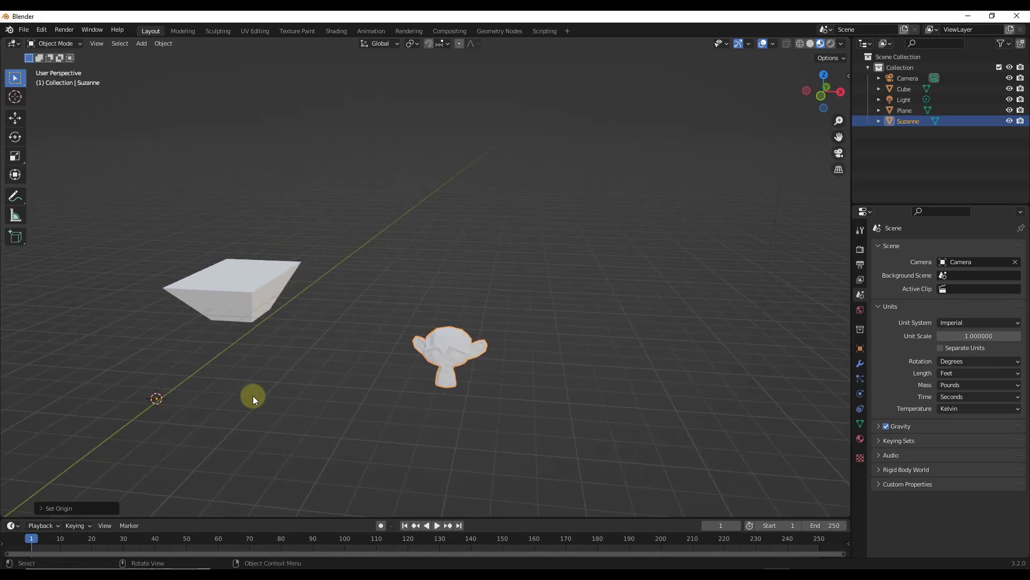
- Try a free move of the monkey head, and scale it up around its offset origin at the 3D cursor
{"action": "key", "text": "g"}
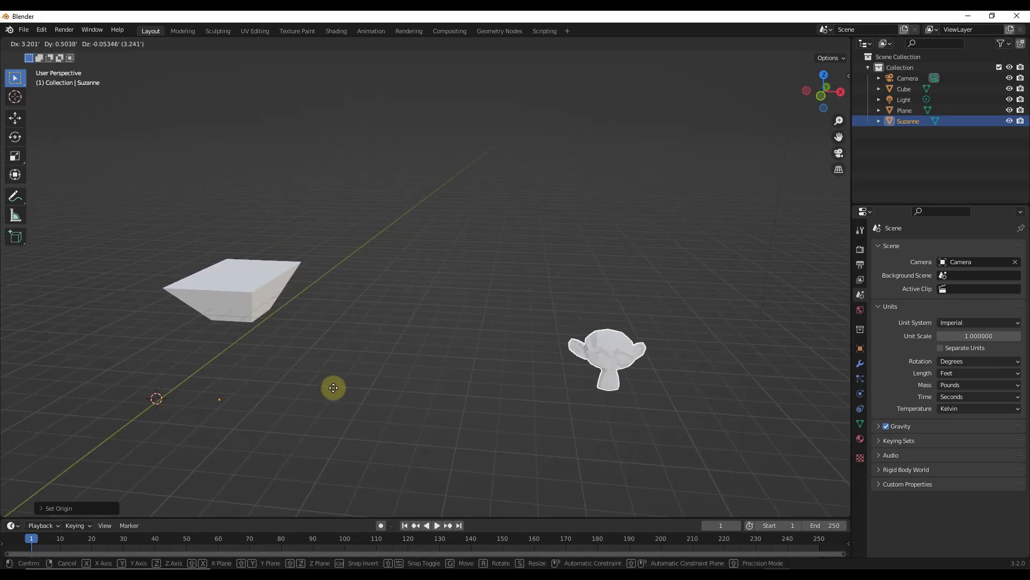
{"action": "left_click", "coordinate": [324, 390]}
{"action": "key", "text": "s"}
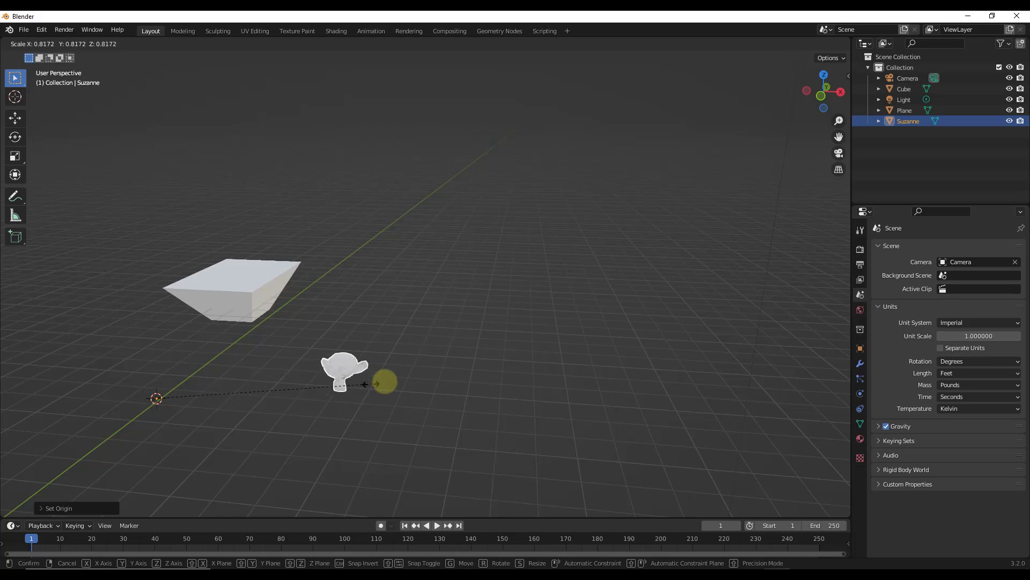
{"action": "left_click", "coordinate": [417, 380]}
{"action": "scroll", "coordinate": [158, 401], "scroll_direction": "up", "scroll_amount": 3}
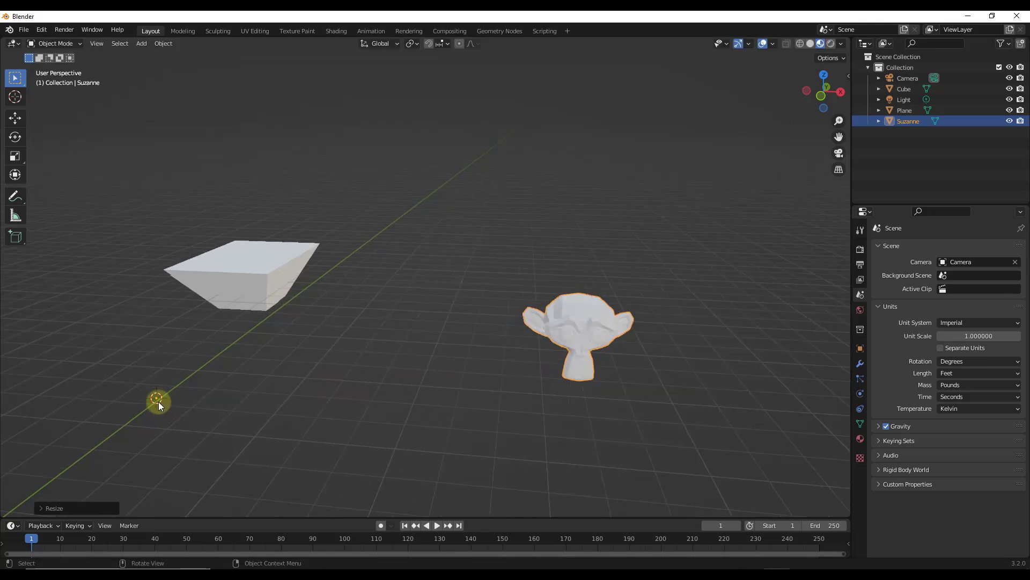
{"action": "scroll", "coordinate": [158, 402], "scroll_direction": "down", "scroll_amount": 2}
- Try to move and rescale the monkey head again with its origin still at the 3D cursor
{"action": "key", "text": "g"}
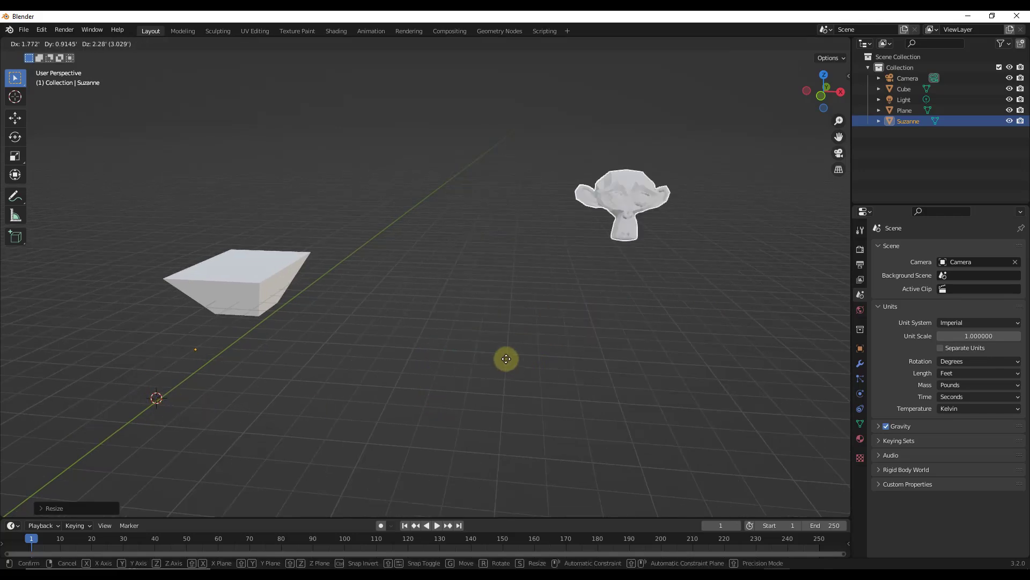
{"action": "right_click", "coordinate": [433, 389]}
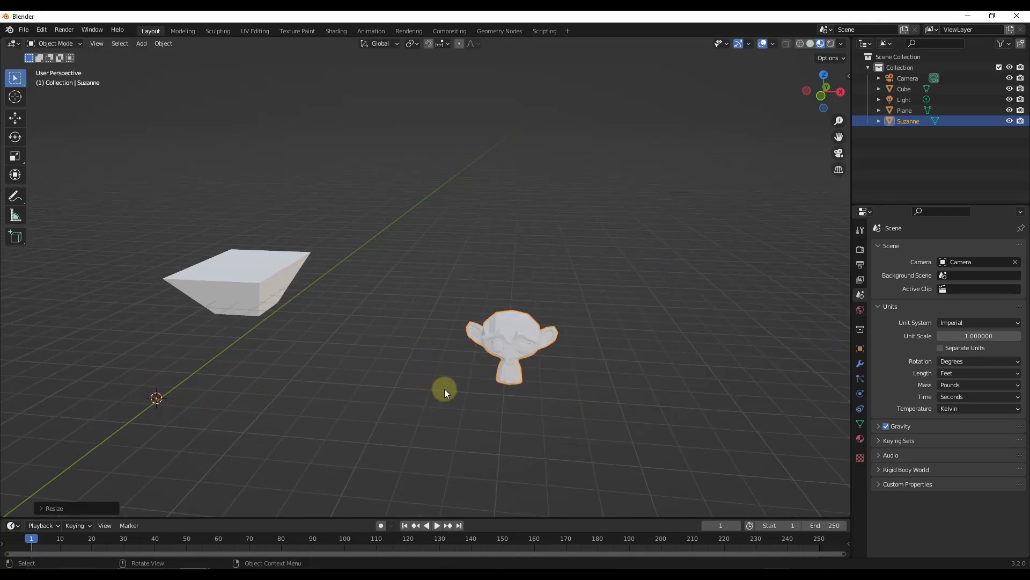
{"action": "scroll", "coordinate": [529, 368], "scroll_direction": "down", "scroll_amount": 2}
{"action": "key", "text": "s"}
{"action": "left_click", "coordinate": [561, 345]}
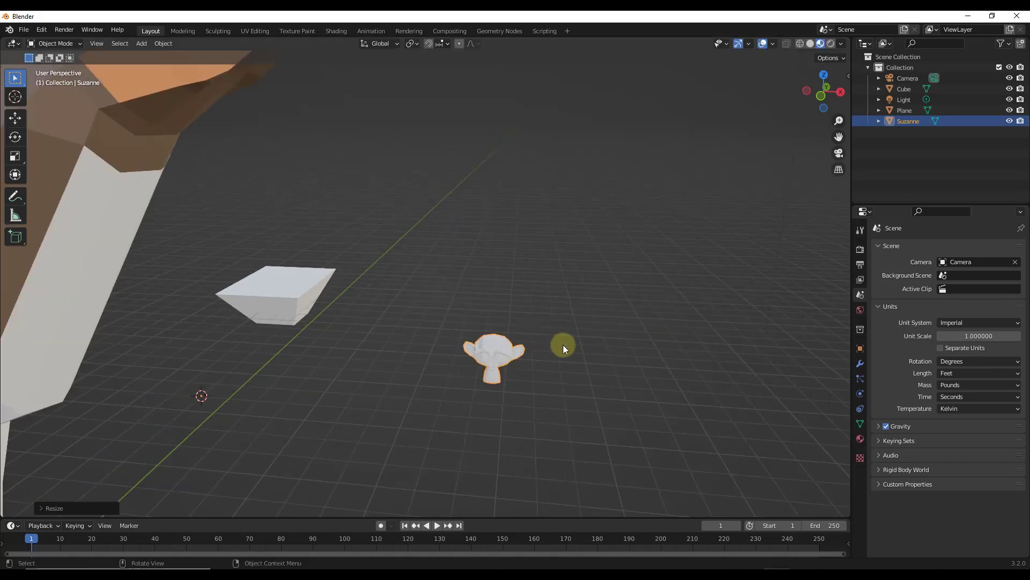
- Set the monkey head's origin to its center of mass using the Volume method
{"action": "scroll", "coordinate": [561, 346], "scroll_direction": "up", "scroll_amount": 2}
{"action": "scroll", "coordinate": [520, 378], "scroll_direction": "up", "scroll_amount": 1}
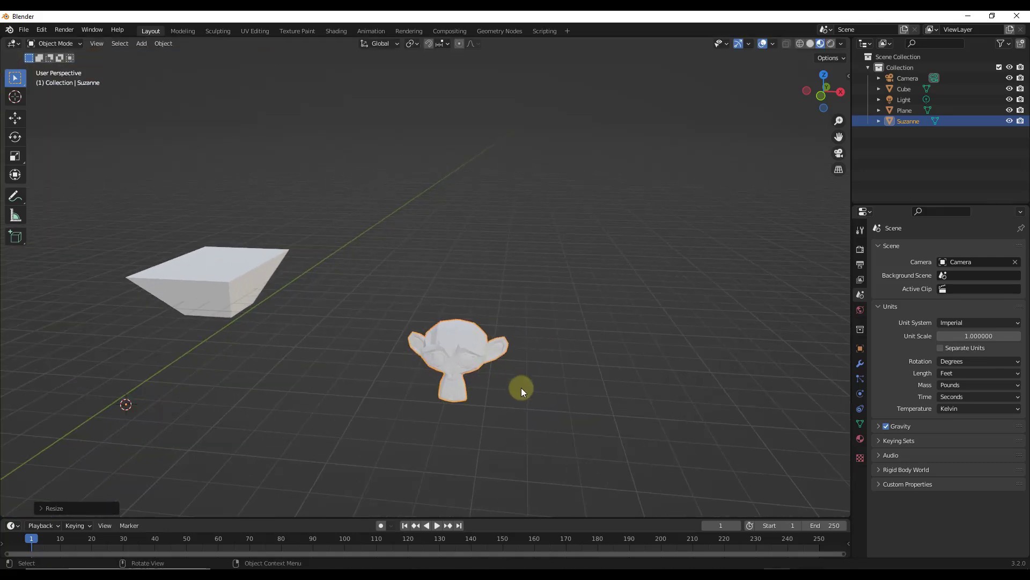
{"action": "scroll", "coordinate": [520, 384], "scroll_direction": "up", "scroll_amount": 2}
{"action": "middle_click_drag", "start_coordinate": [514, 403], "coordinate": [502, 392]}
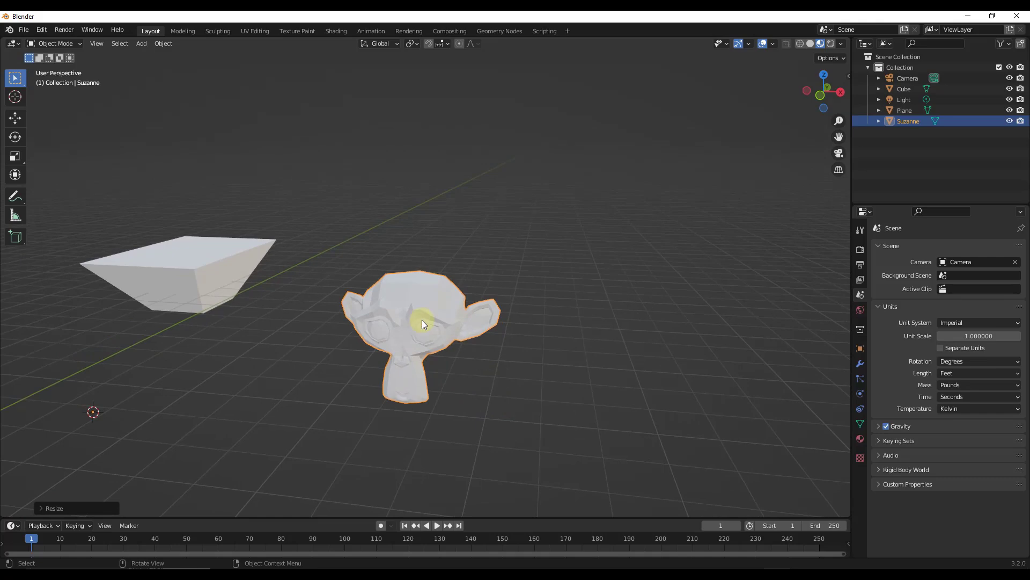
{"action": "left_click", "coordinate": [157, 46]}
{"action": "mouse_move", "coordinate": [178, 69]}
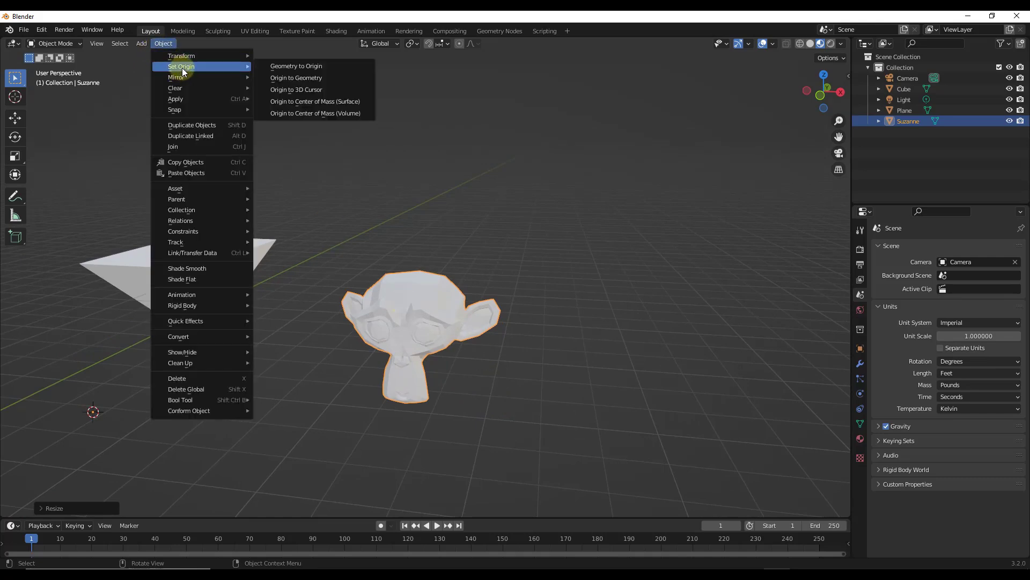
{"action": "left_click", "coordinate": [326, 115]}
{"action": "middle_click_drag", "start_coordinate": [381, 201], "coordinate": [409, 325]}
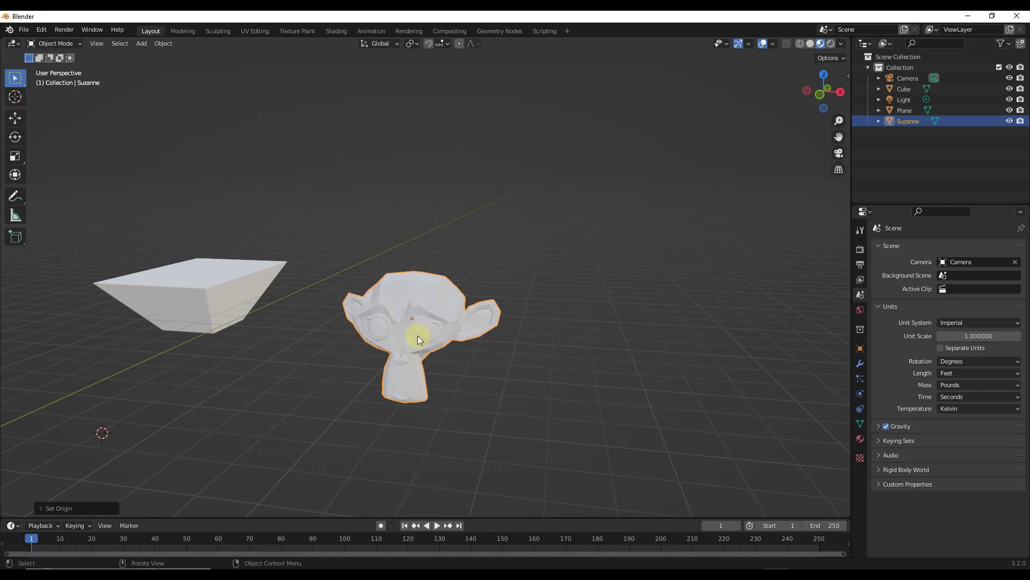
- Limit transforms to Origins only and move the monkey head's origin down along the global Z axis
{"action": "left_click", "coordinate": [840, 60]}
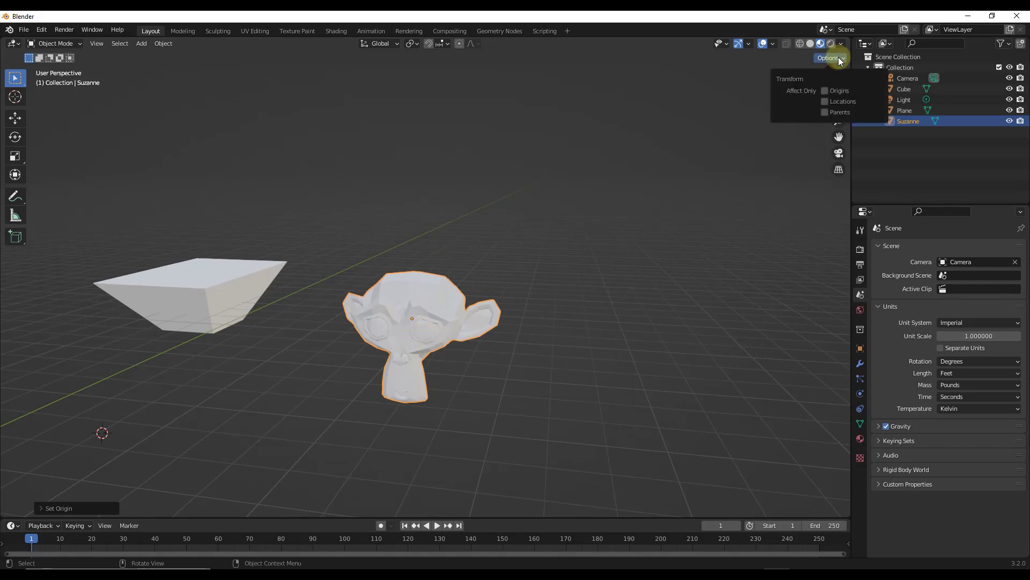
{"action": "left_click", "coordinate": [842, 58]}
{"action": "left_click", "coordinate": [842, 59]}
{"action": "left_click", "coordinate": [825, 90]}
{"action": "key", "text": "g"}
{"action": "key", "text": "z"}
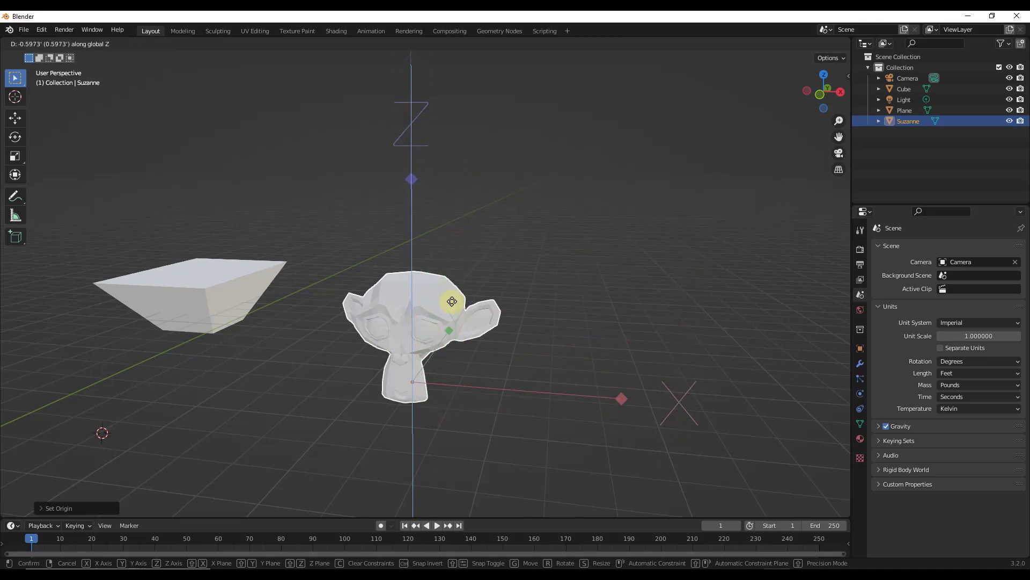
{"action": "left_click", "coordinate": [446, 323]}
- Slide the monkey head's origin along the global X axis past its neck, and scale the head about that point
{"action": "key", "text": "g"}
{"action": "key", "text": "x"}
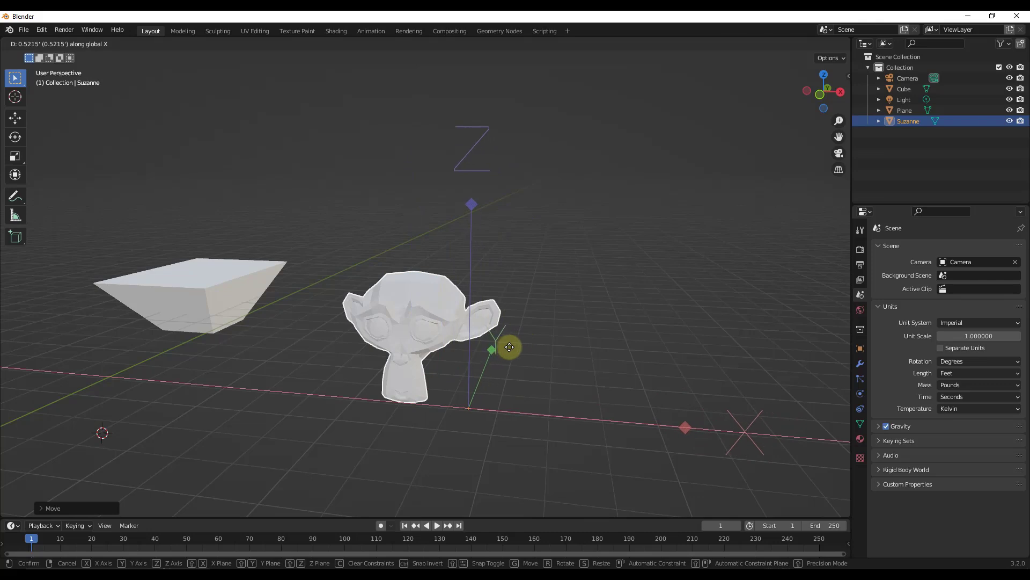
{"action": "left_click", "coordinate": [520, 347]}
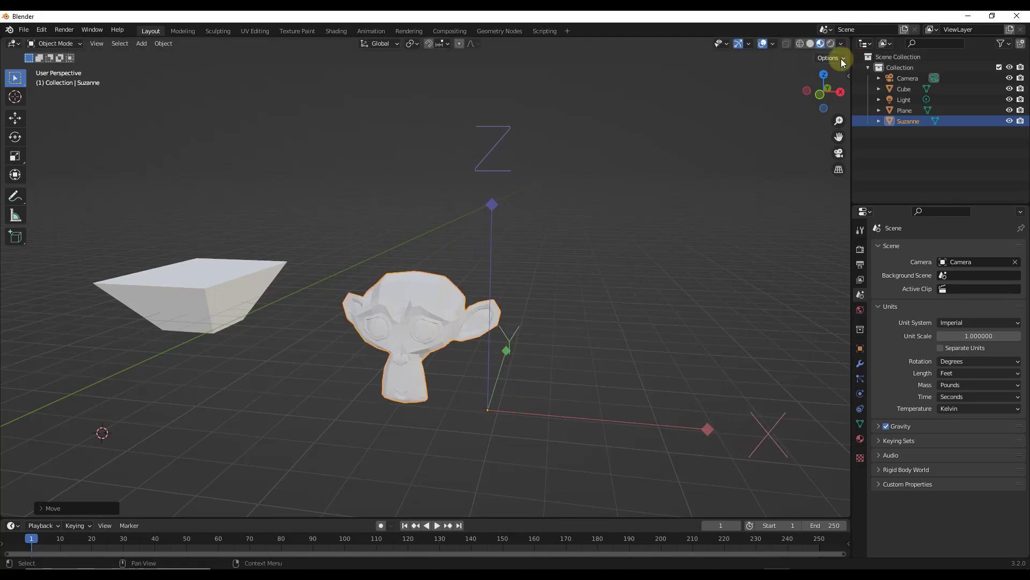
{"action": "key", "text": "s"}
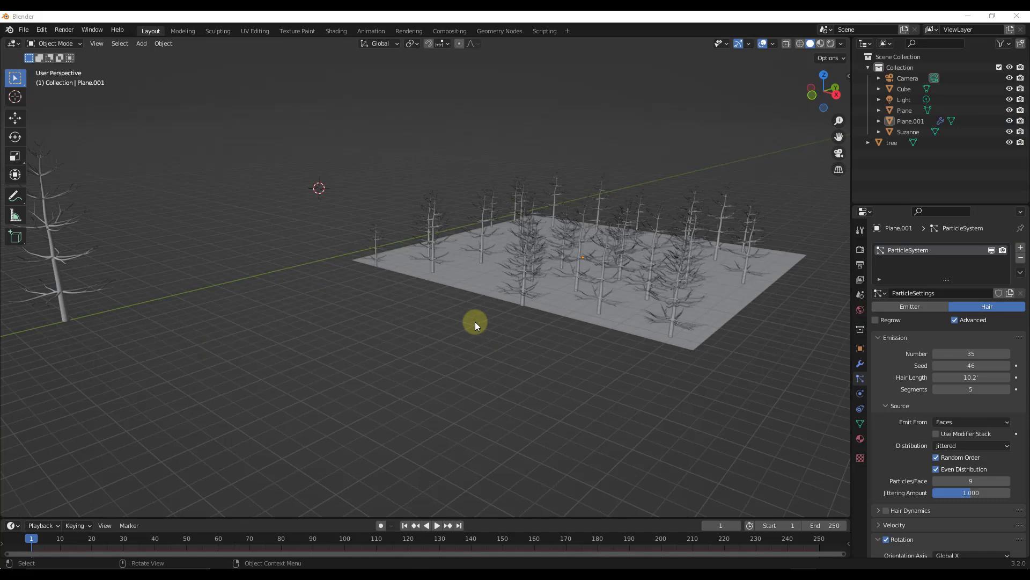
- Move the single tree about 16.5 feet along the global Y axis, closer to the tree-covered plane
{"action": "left_click", "coordinate": [66, 312]}
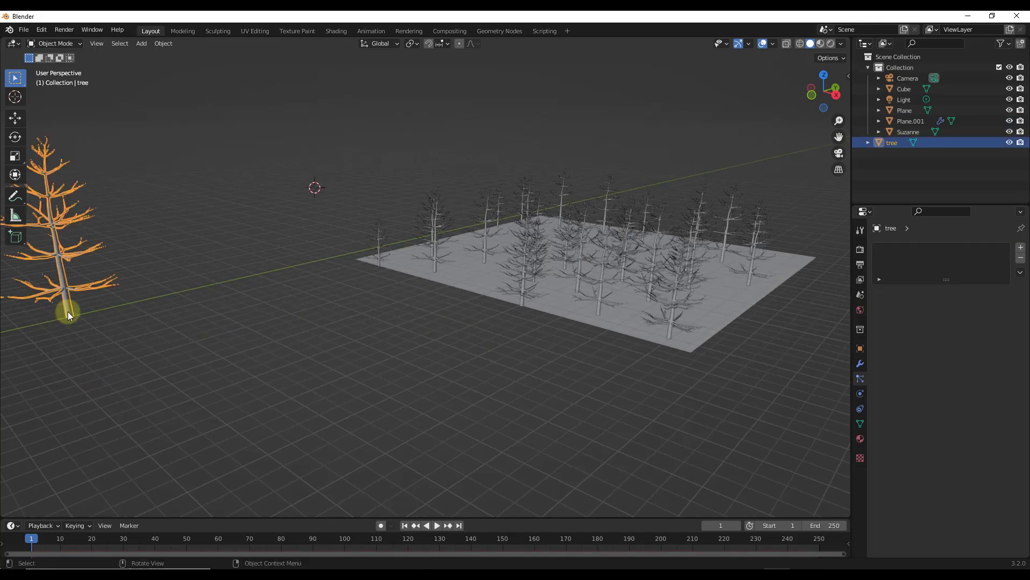
{"action": "key", "text": "g"}
{"action": "key", "text": "y"}
{"action": "left_click", "coordinate": [301, 260]}
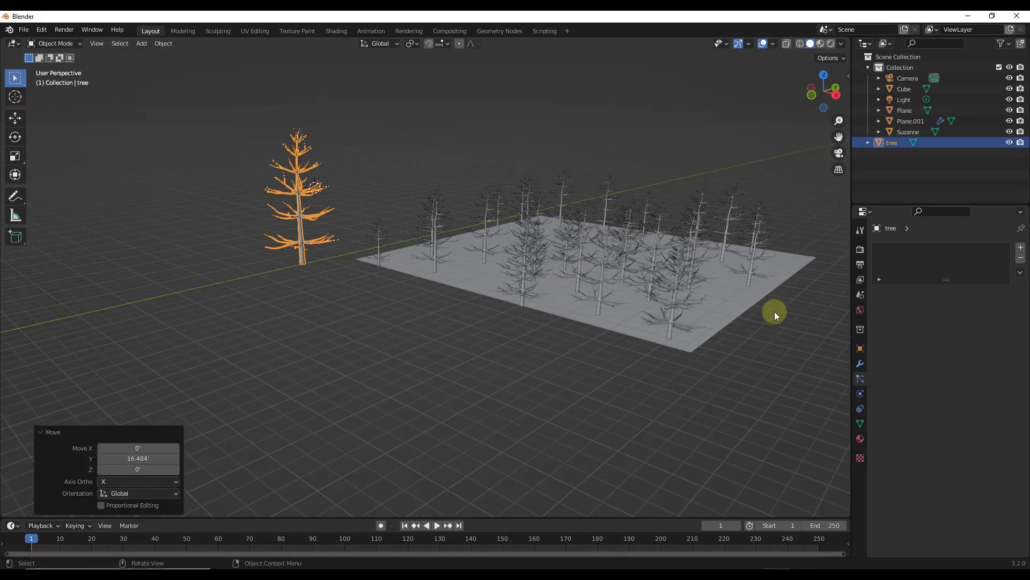
- Inspect the tree-covered plane, and set the single tree's origin to its center of mass using the Volume method
{"action": "scroll", "coordinate": [620, 248], "scroll_direction": "up", "scroll_amount": 4}
{"action": "mouse_move", "coordinate": [524, 285]}
{"action": "middle_mouse_down"}
{"action": "mouse_move", "coordinate": [540, 275]}
{"action": "mouse_move", "coordinate": [535, 286]}
{"action": "middle_mouse_up"}
{"action": "left_click", "coordinate": [470, 273]}
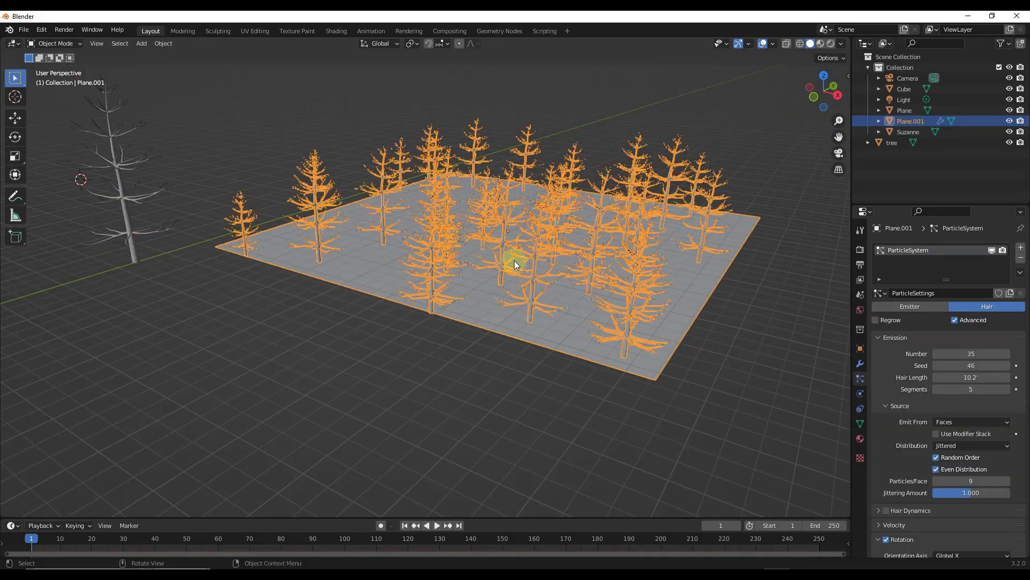
{"action": "mouse_move", "coordinate": [517, 252]}
{"action": "middle_mouse_down"}
{"action": "mouse_move", "coordinate": [519, 224]}
{"action": "mouse_move", "coordinate": [510, 248]}
{"action": "middle_mouse_up"}
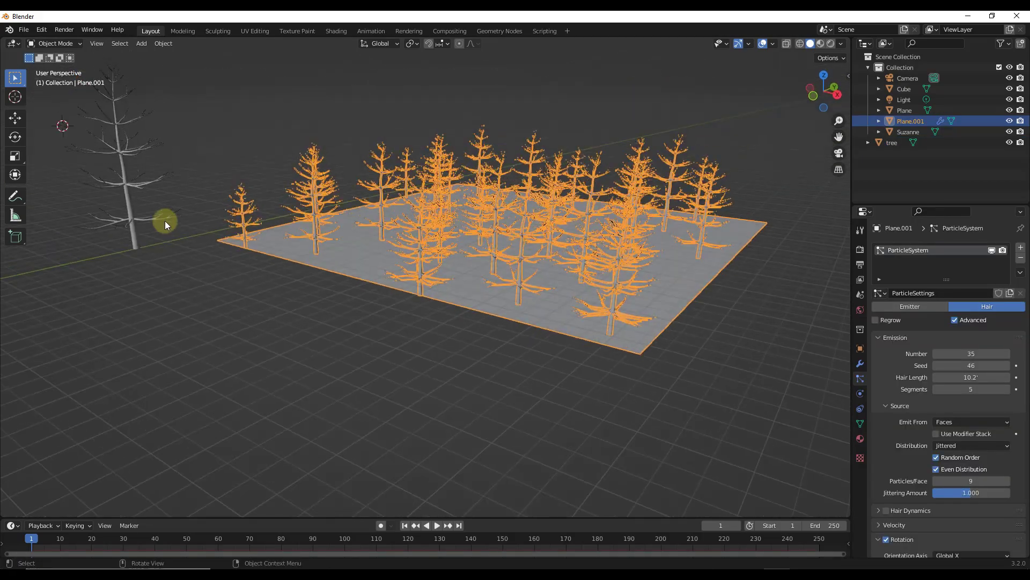
{"action": "left_click", "coordinate": [131, 201]}
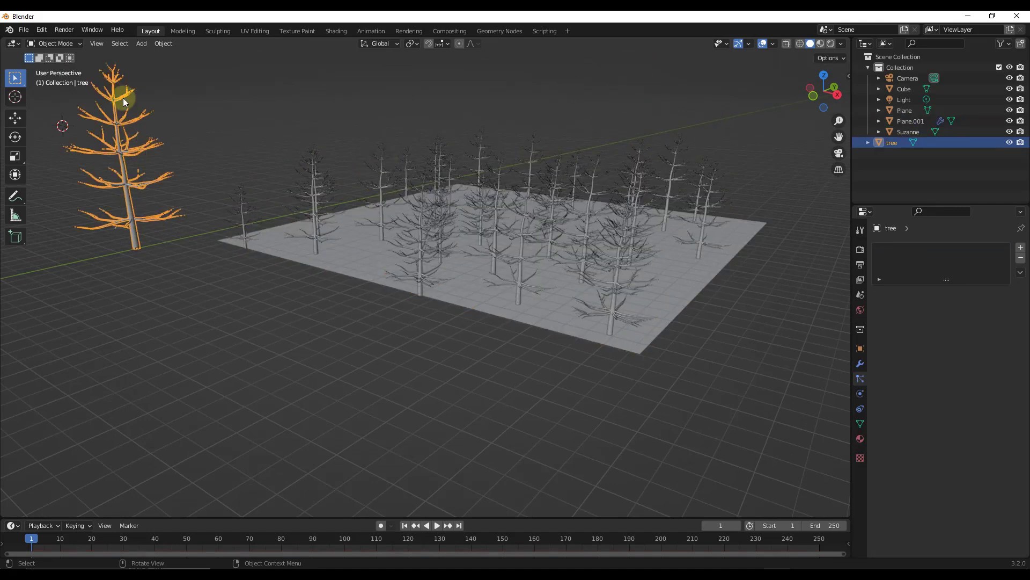
{"action": "left_click", "coordinate": [163, 45]}
{"action": "mouse_move", "coordinate": [172, 68]}
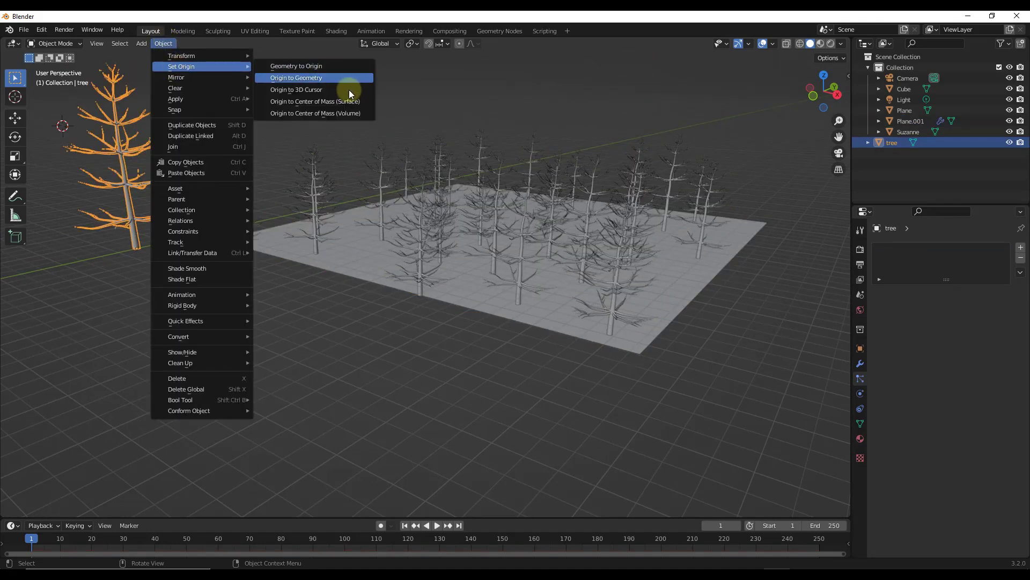
{"action": "left_click", "coordinate": [340, 113]}
{"action": "middle_click_drag", "start_coordinate": [462, 318], "coordinate": [601, 268]}
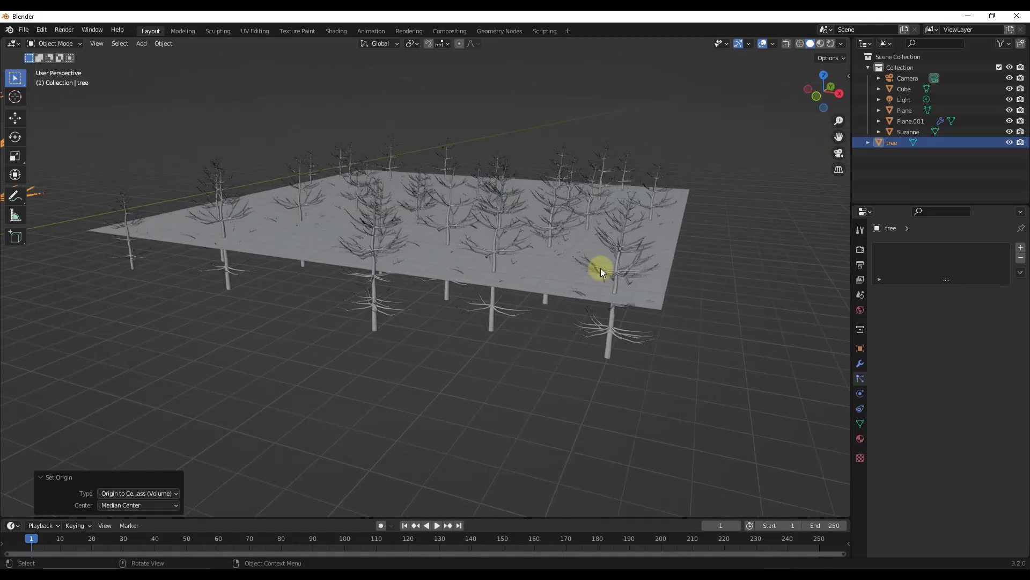
- Limit transforms to Origins only and move the tree's origin about 4.3 feet down the global Z axis to the trunk's base
{"action": "scroll", "coordinate": [585, 257], "scroll_direction": "down", "scroll_amount": 3}
{"action": "scroll", "coordinate": [230, 192], "scroll_direction": "up", "scroll_amount": 2}
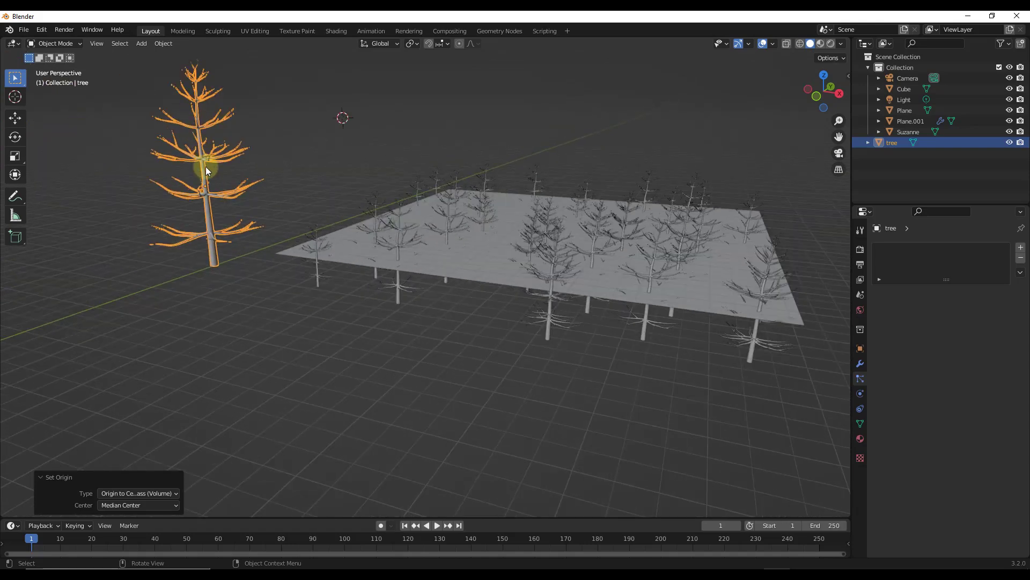
{"action": "scroll", "coordinate": [442, 227], "scroll_direction": "up", "scroll_amount": 2}
{"action": "scroll", "coordinate": [138, 140], "scroll_direction": "down", "scroll_amount": 1}
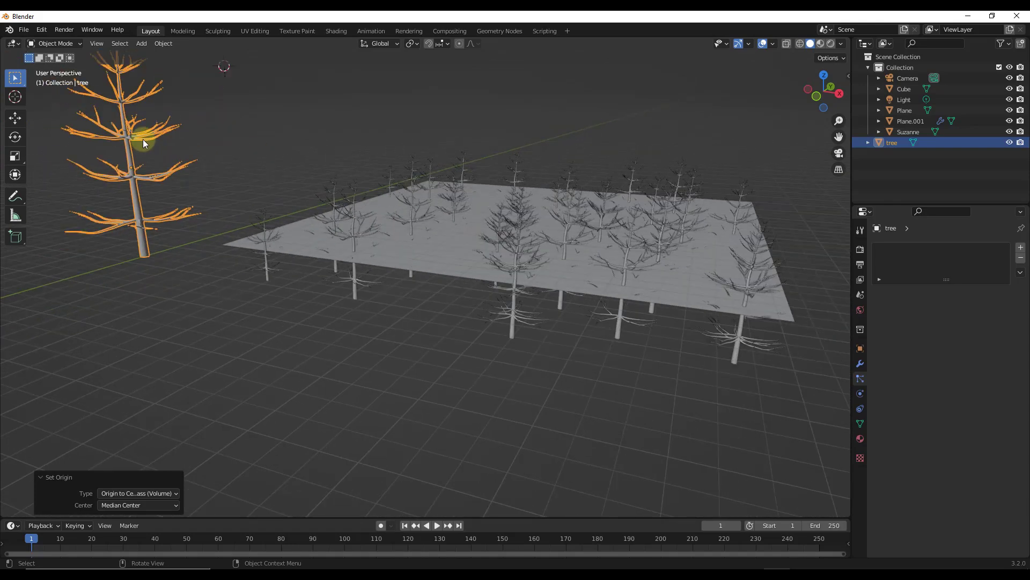
{"action": "left_click", "coordinate": [821, 59]}
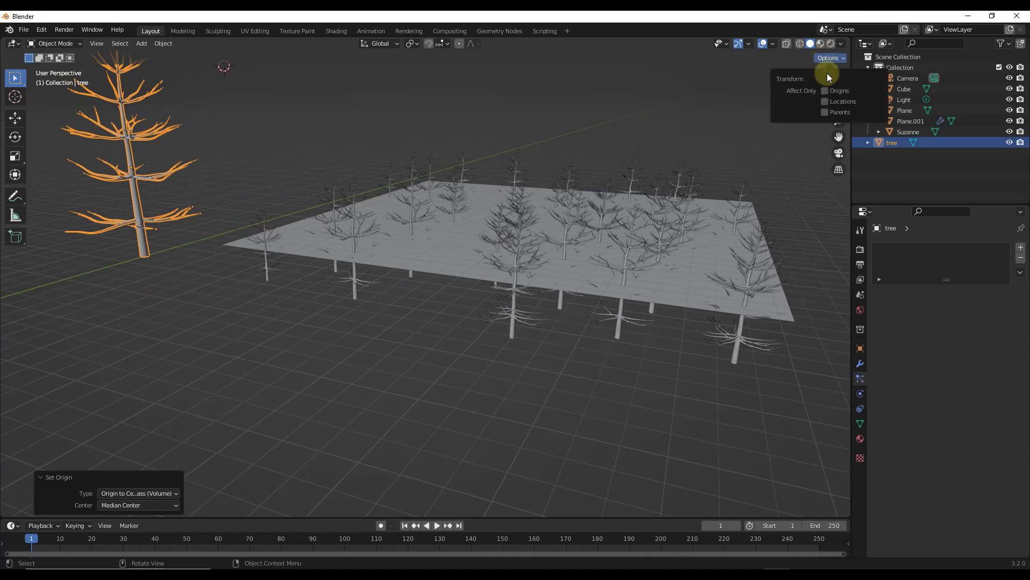
{"action": "left_click", "coordinate": [821, 59]}
{"action": "left_click", "coordinate": [822, 85]}
{"action": "key", "text": "g"}
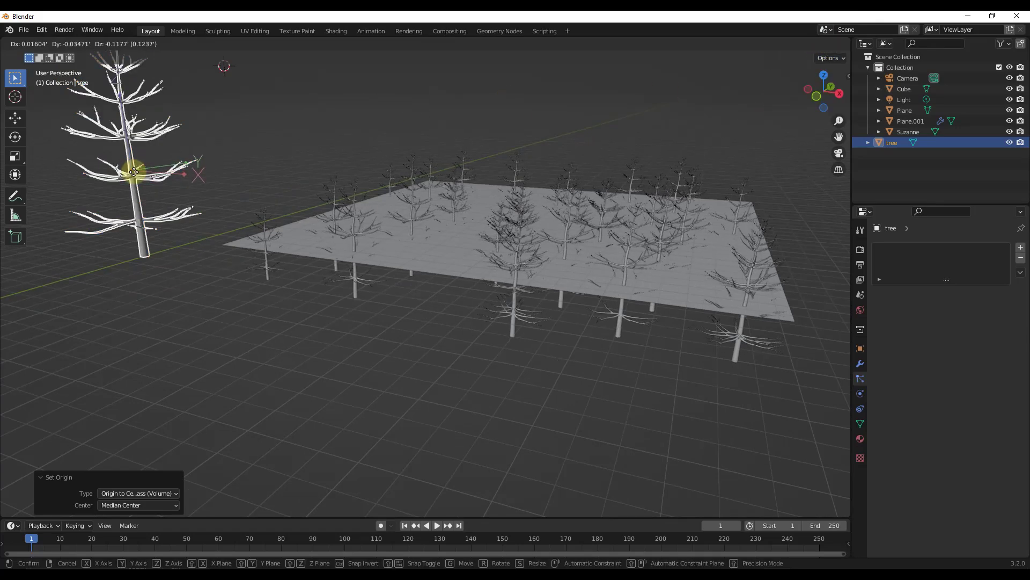
{"action": "key", "text": "z"}
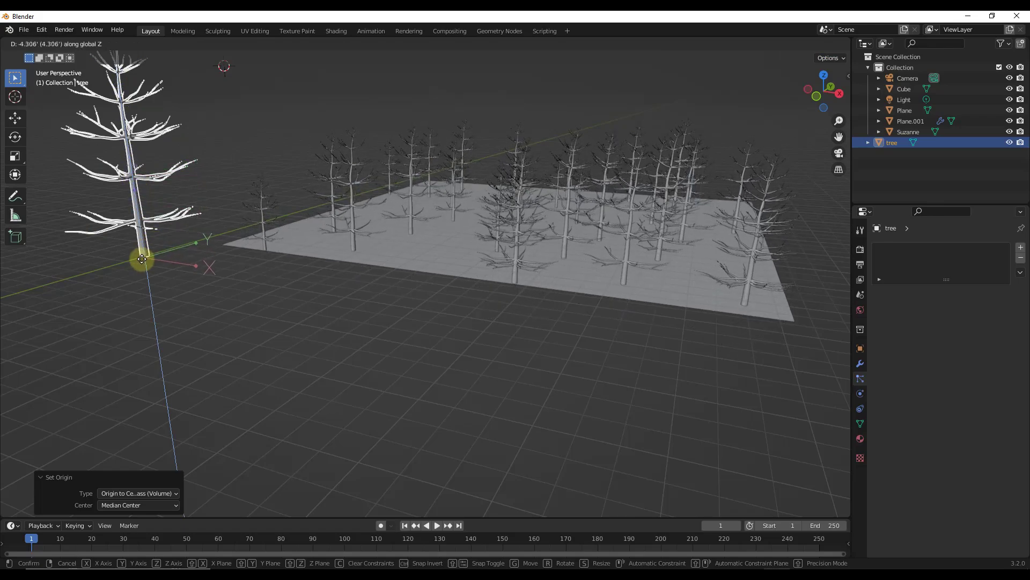
{"action": "left_click", "coordinate": [140, 258]}
- Set the emission number of the tree-covered plane's particle system to 22
{"action": "mouse_move", "coordinate": [636, 290]}
{"action": "middle_mouse_down"}
{"action": "mouse_move", "coordinate": [607, 280]}
{"action": "mouse_move", "coordinate": [626, 286]}
{"action": "middle_mouse_up"}
{"action": "left_click", "coordinate": [626, 285]}
{"action": "left_click_drag", "start_coordinate": [987, 343], "coordinate": [963, 343]}
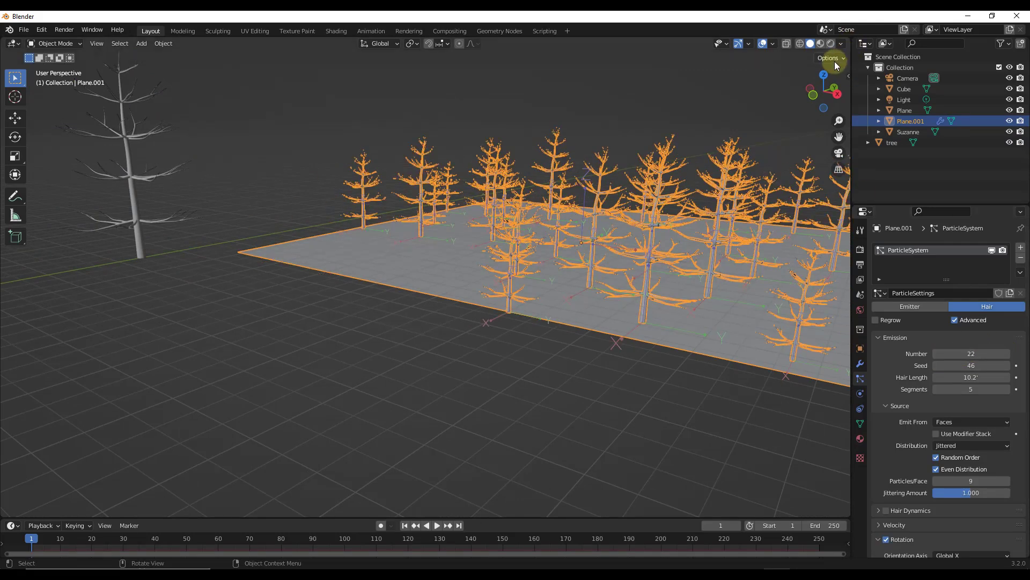
{"action": "left_click", "coordinate": [832, 58]}
{"action": "scroll", "coordinate": [581, 228], "scroll_direction": "down", "scroll_amount": 5}
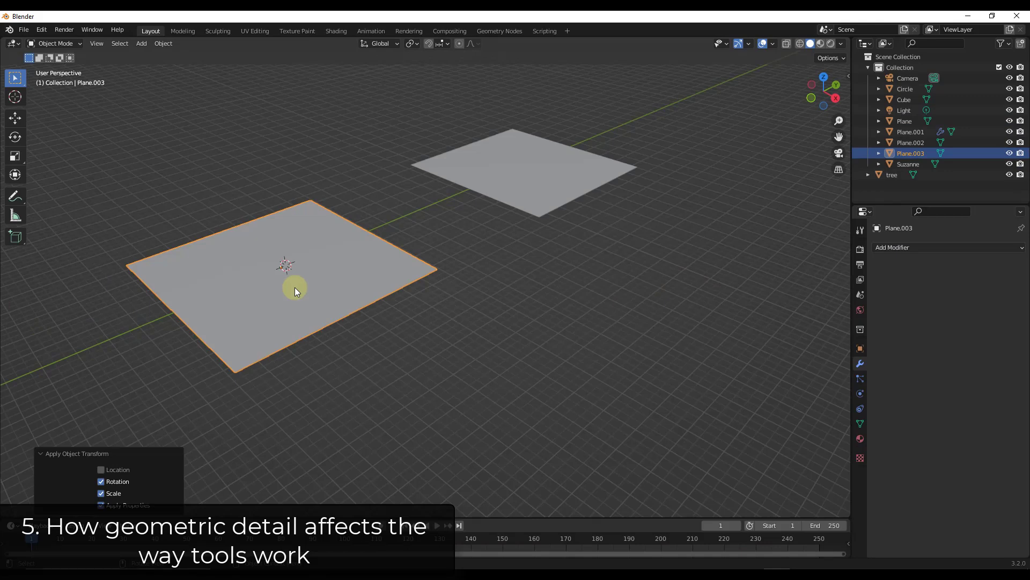
- Add a Simple Deform modifier to the nearer plane and set it to Bend mode
{"action": "scroll", "coordinate": [233, 300], "scroll_direction": "up", "scroll_amount": 1}
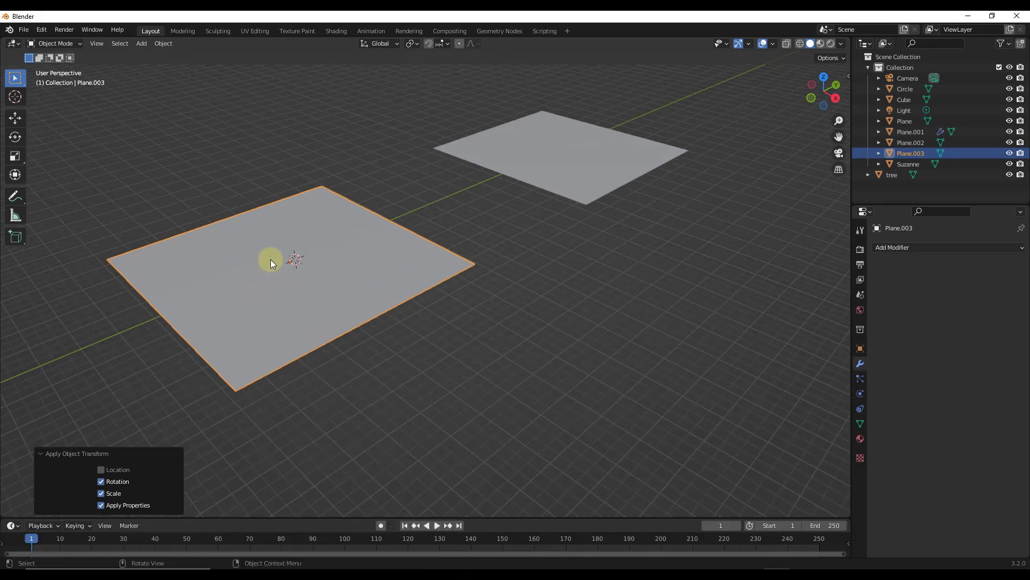
{"action": "mouse_move", "coordinate": [318, 257]}
{"action": "middle_mouse_down"}
{"action": "mouse_move", "coordinate": [336, 246]}
{"action": "mouse_move", "coordinate": [310, 255]}
{"action": "middle_mouse_up"}
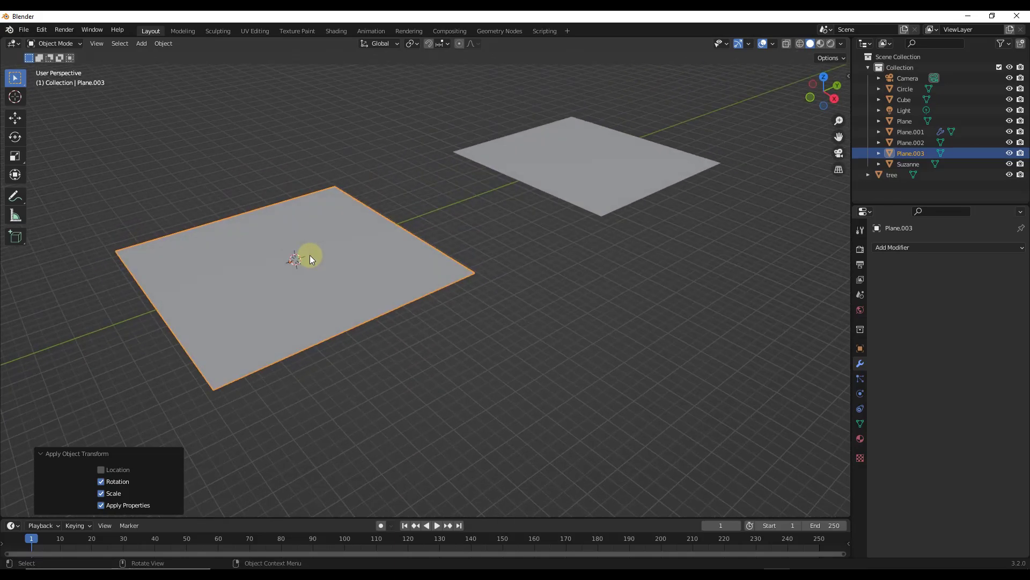
{"action": "key", "text": "Tab"}
{"action": "key", "text": "Tab"}
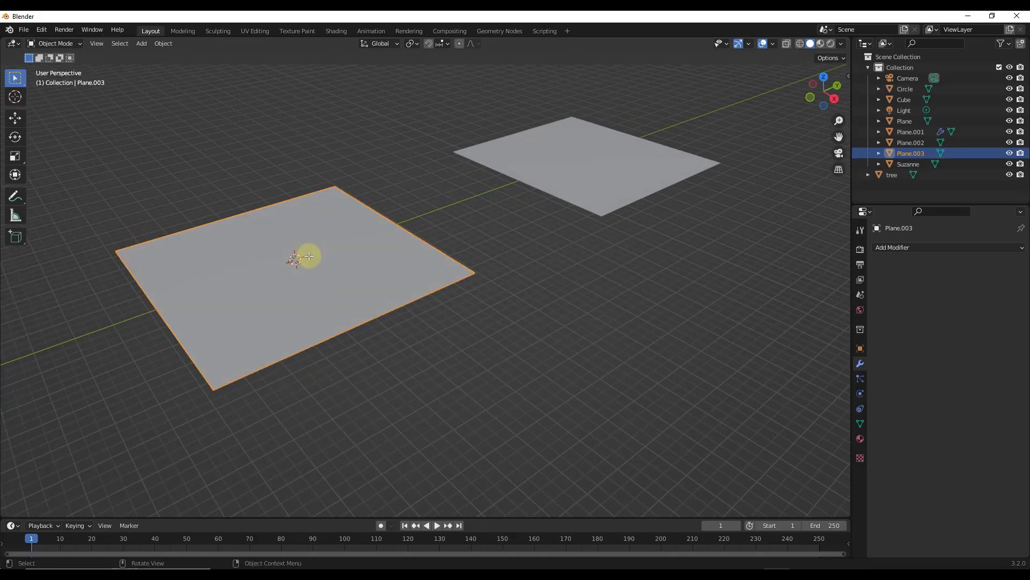
{"action": "left_click", "coordinate": [900, 246]}
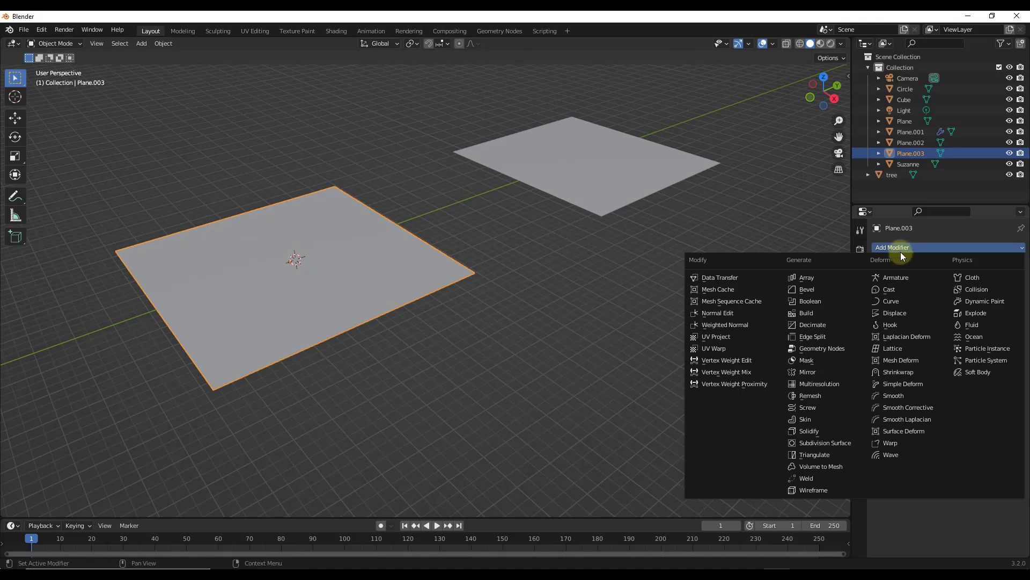
{"action": "left_click", "coordinate": [907, 384]}
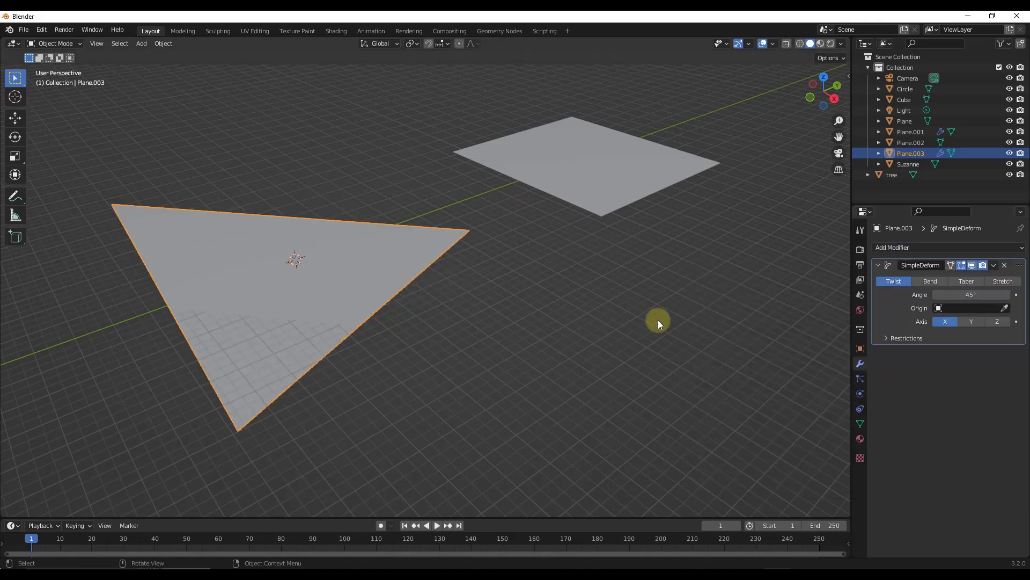
{"action": "left_click", "coordinate": [941, 284]}
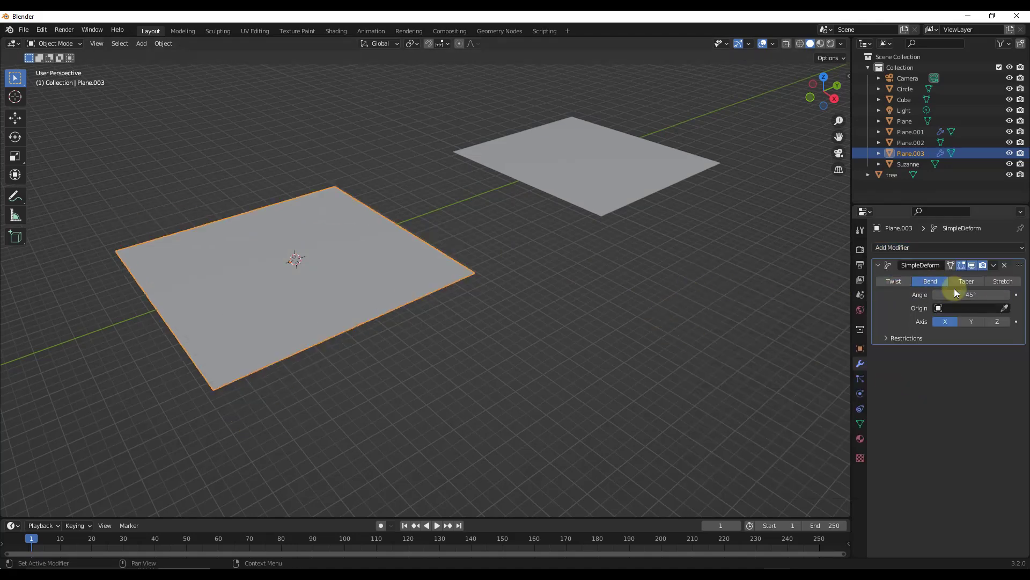
- Set the bend to 77.1° about the Z axis, and compare the deformed plane with its original mesh in Edit Mode
{"action": "left_click_drag", "start_coordinate": [973, 293], "coordinate": [984, 294]}
{"action": "left_click", "coordinate": [993, 324]}
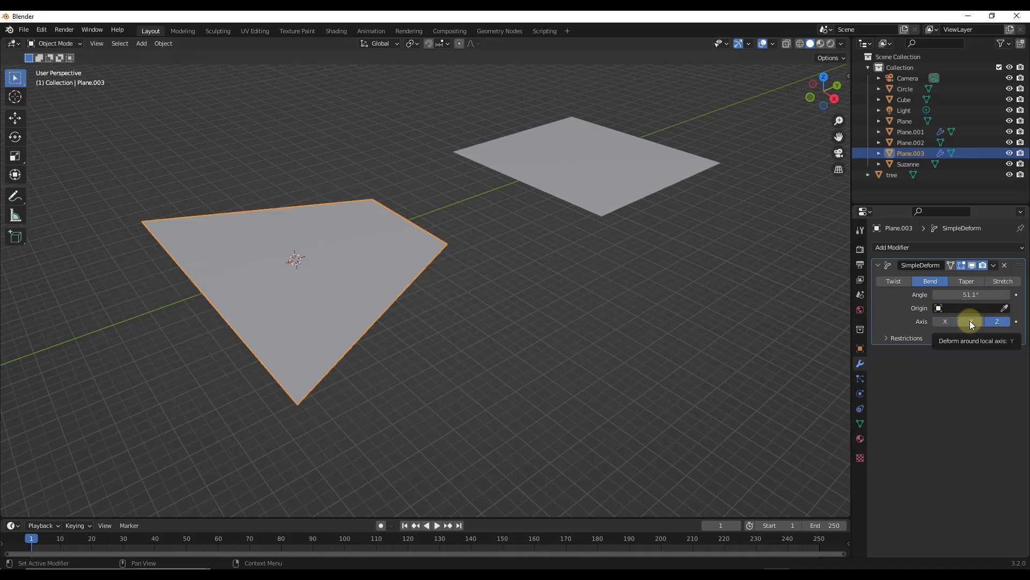
{"action": "left_click_drag", "start_coordinate": [970, 294], "coordinate": [80, 306]}
{"action": "middle_click_drag", "start_coordinate": [406, 208], "coordinate": [245, 243]}
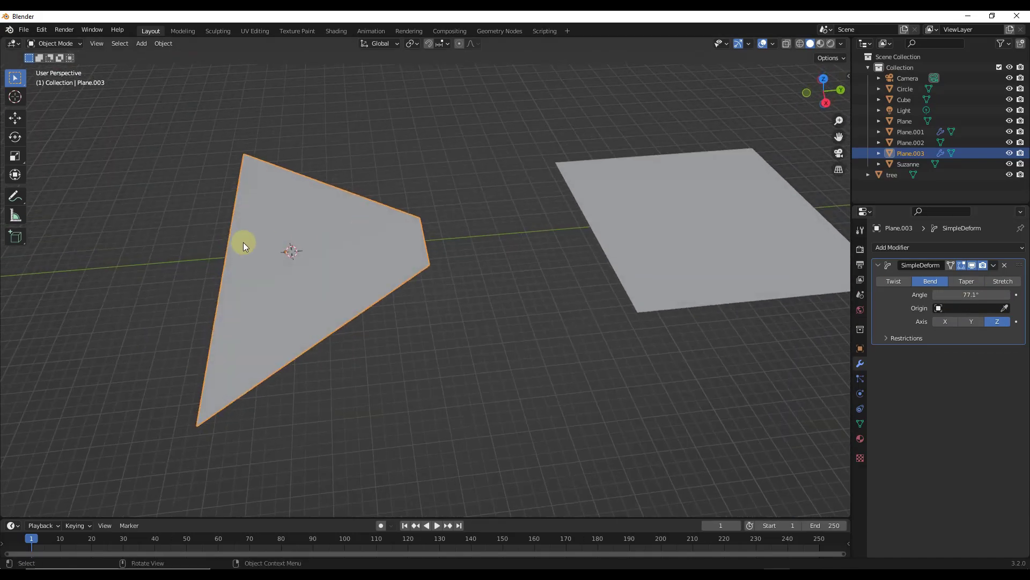
{"action": "scroll", "coordinate": [384, 234], "scroll_direction": "up", "scroll_amount": 3}
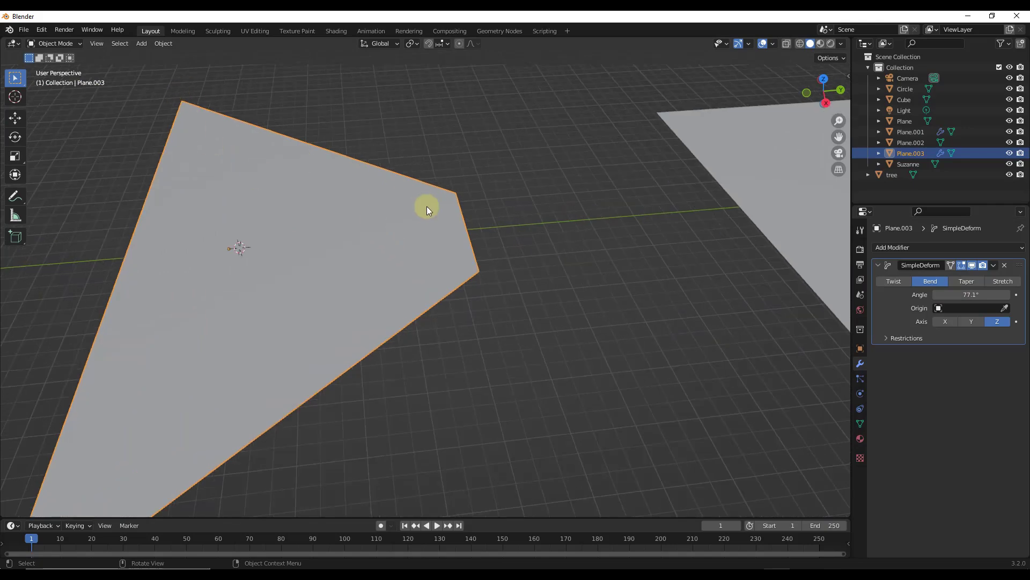
{"action": "scroll", "coordinate": [382, 227], "scroll_direction": "down", "scroll_amount": 5}
{"action": "middle_click_drag", "start_coordinate": [368, 232], "coordinate": [413, 218]}
{"action": "key", "text": "Tab"}
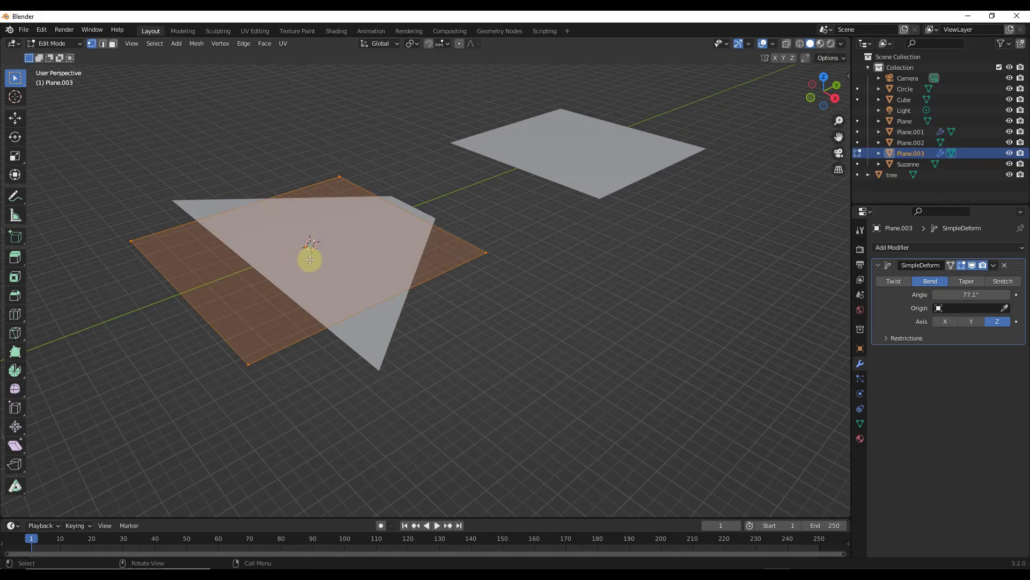
{"action": "key", "text": "Tab"}
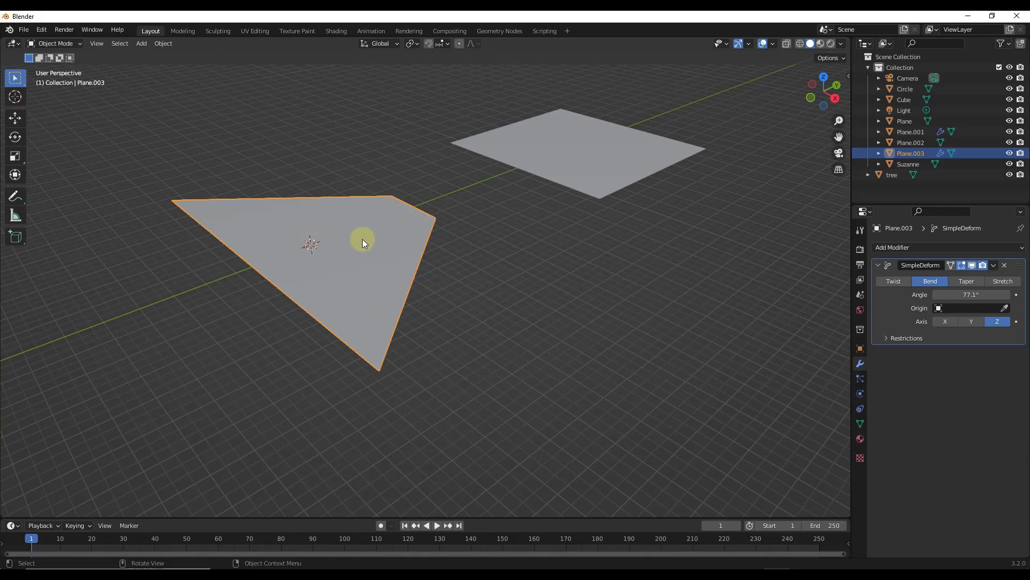
- Subdivide the farther plane's single face into a fine grid with about 10 cuts, and return to Object Mode
{"action": "scroll", "coordinate": [317, 204], "scroll_direction": "down", "scroll_amount": 1}
{"action": "middle_click_drag", "start_coordinate": [502, 216], "coordinate": [377, 286], "text": "shift"}
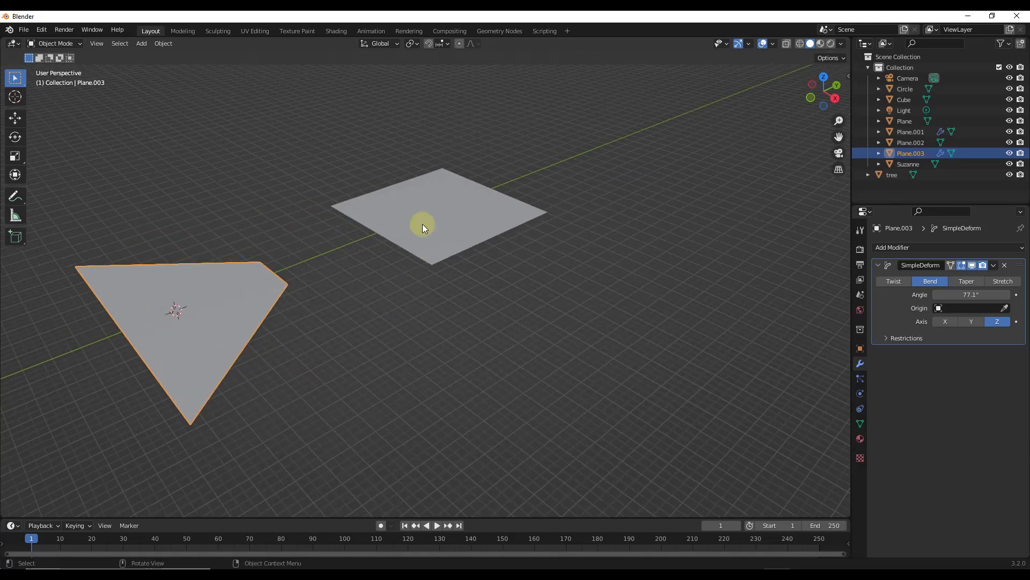
{"action": "left_click", "coordinate": [423, 223]}
{"action": "scroll", "coordinate": [466, 217], "scroll_direction": "up", "scroll_amount": 3}
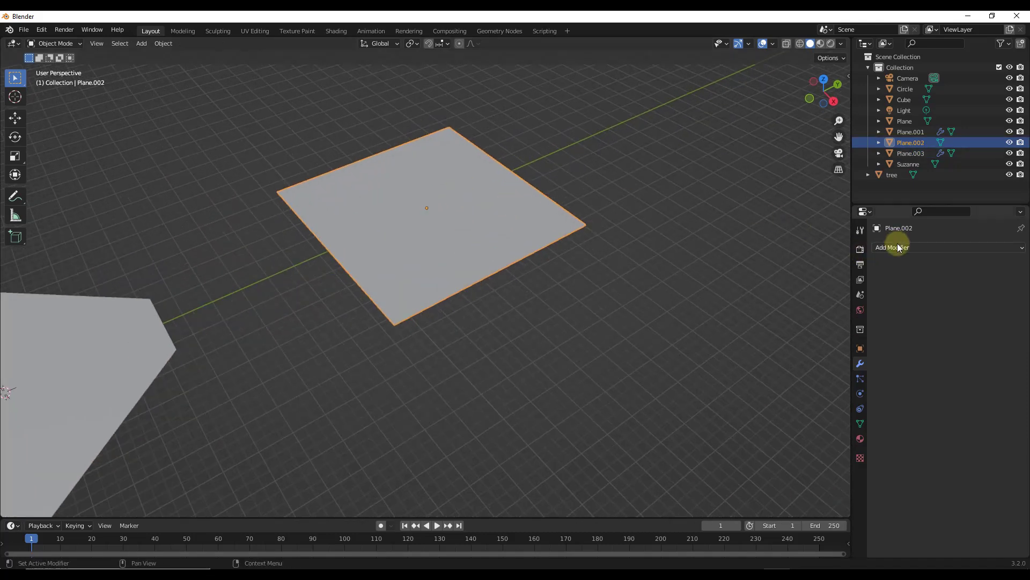
{"action": "middle_click_drag", "start_coordinate": [500, 221], "coordinate": [455, 185]}
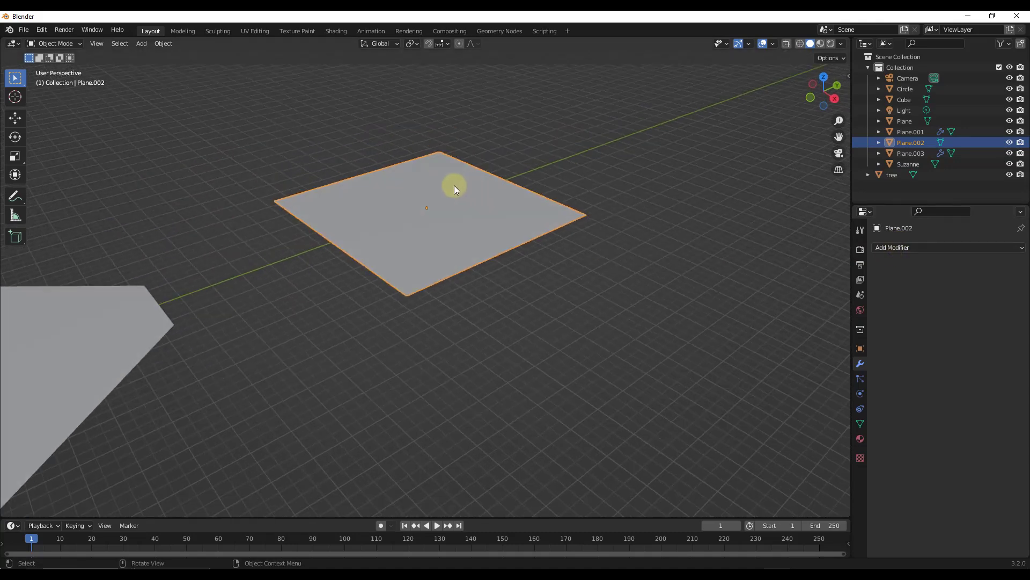
{"action": "key", "text": "Tab"}
{"action": "scroll", "coordinate": [434, 188], "scroll_direction": "up", "scroll_amount": 1}
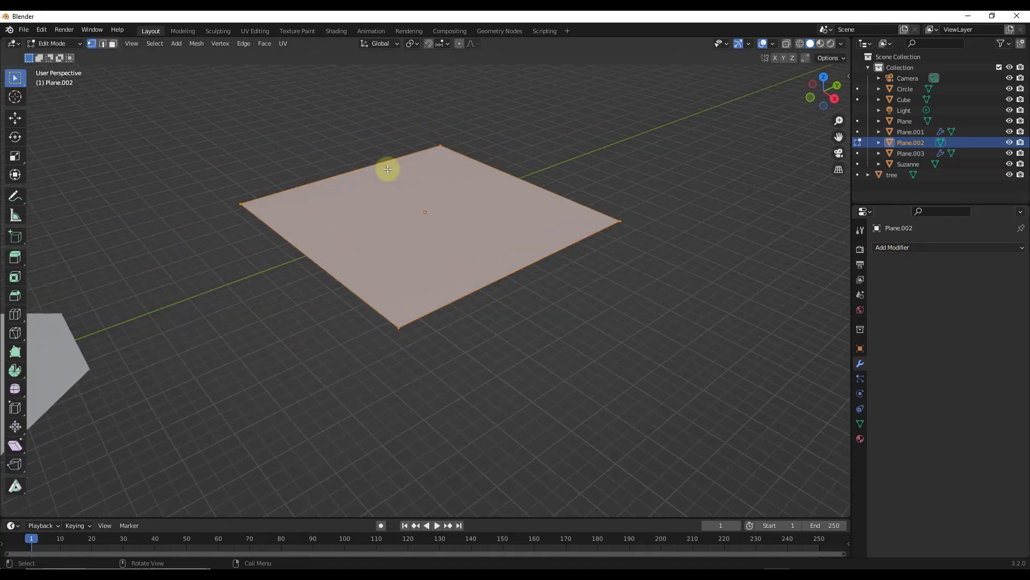
{"action": "right_click", "coordinate": [410, 218]}
{"action": "left_click", "coordinate": [403, 218]}
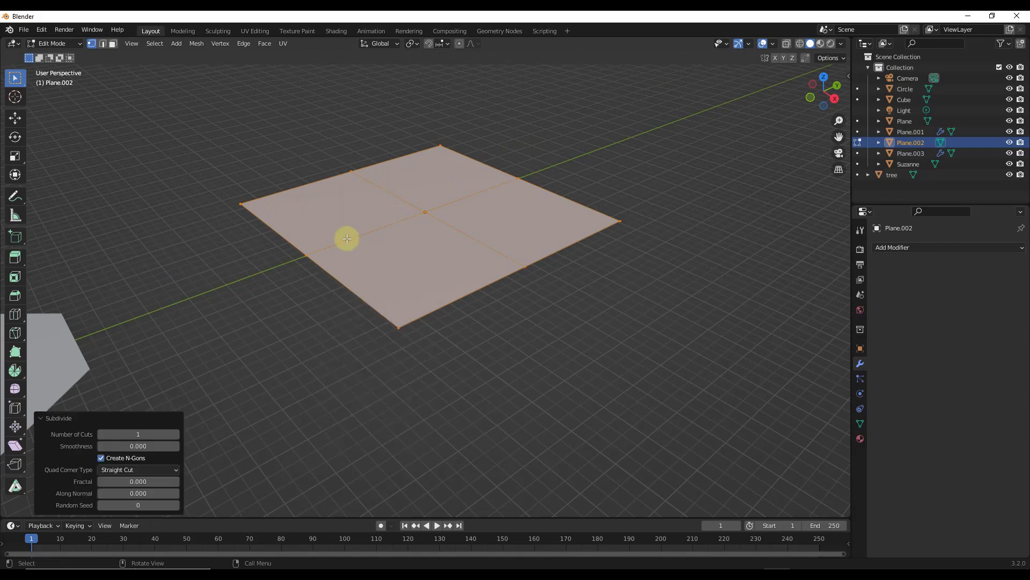
{"action": "left_click_drag", "start_coordinate": [131, 434], "coordinate": [219, 435]}
{"action": "key", "text": "alt+a"}
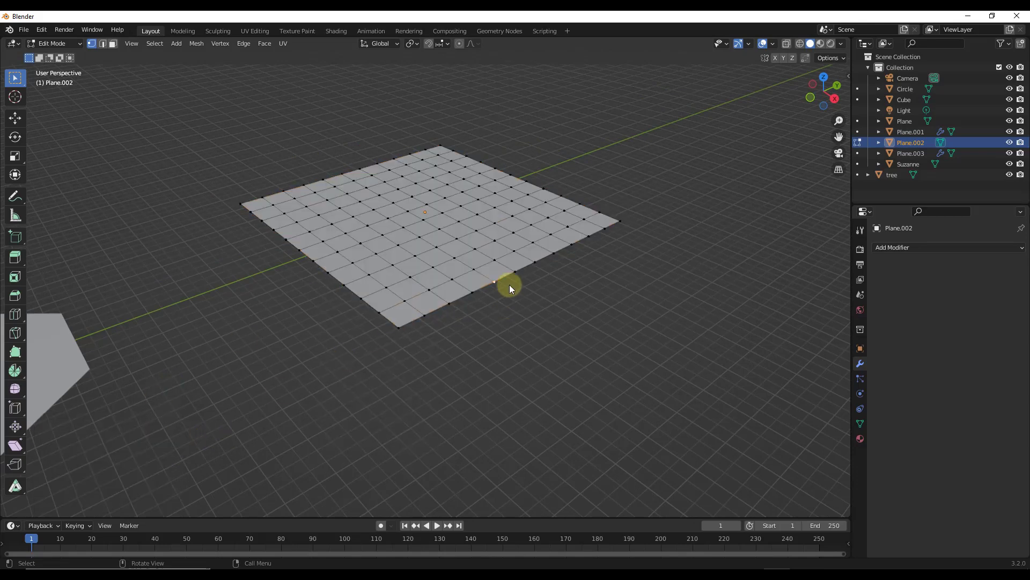
{"action": "key", "text": "Tab"}
{"action": "key", "text": "Tab"}
{"action": "key", "text": "Tab"}
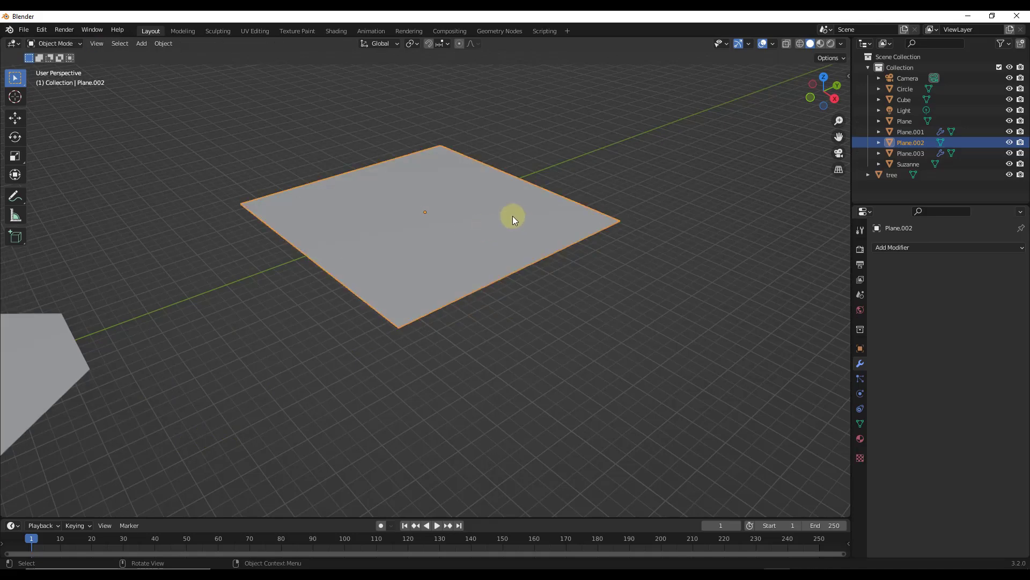
- Compare the unsubdivided plane with and without its bend by switching the modifier's viewport display off and back on
{"action": "middle_click_drag", "start_coordinate": [515, 215], "coordinate": [291, 298]}
{"action": "left_click", "coordinate": [244, 285]}
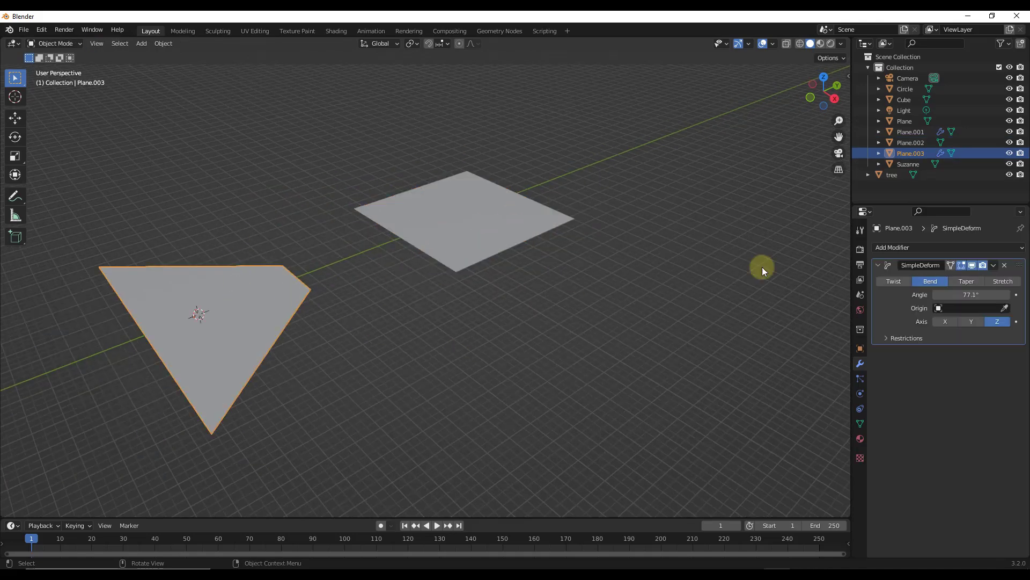
{"action": "left_click", "coordinate": [973, 265]}
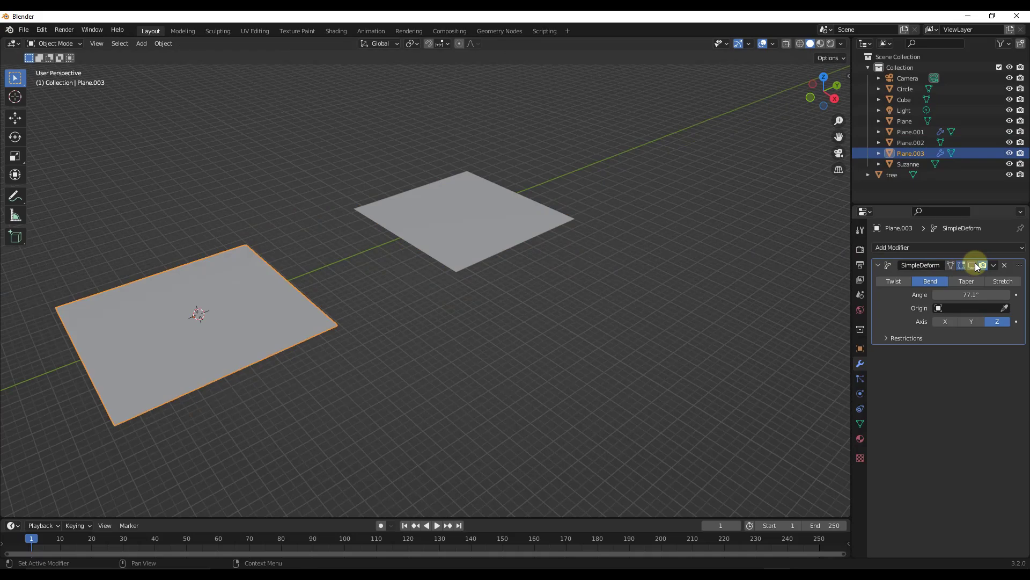
{"action": "left_click", "coordinate": [973, 265]}
- Add a Simple Deform modifier to the subdivided plane, bending it 66.2° about the Z axis
{"action": "left_click", "coordinate": [456, 213]}
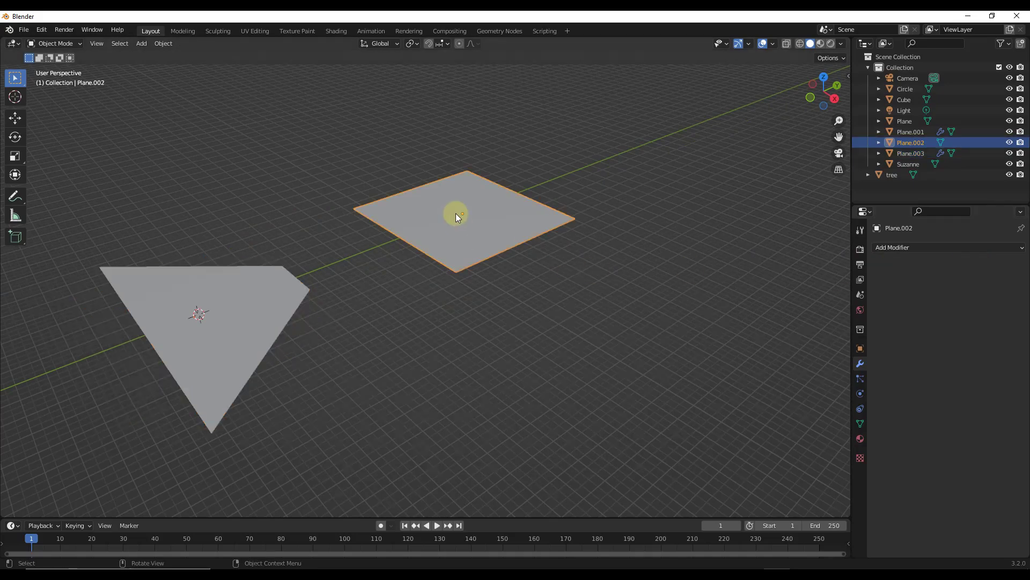
{"action": "scroll", "coordinate": [456, 214], "scroll_direction": "up", "scroll_amount": 4}
{"action": "left_click", "coordinate": [904, 248]}
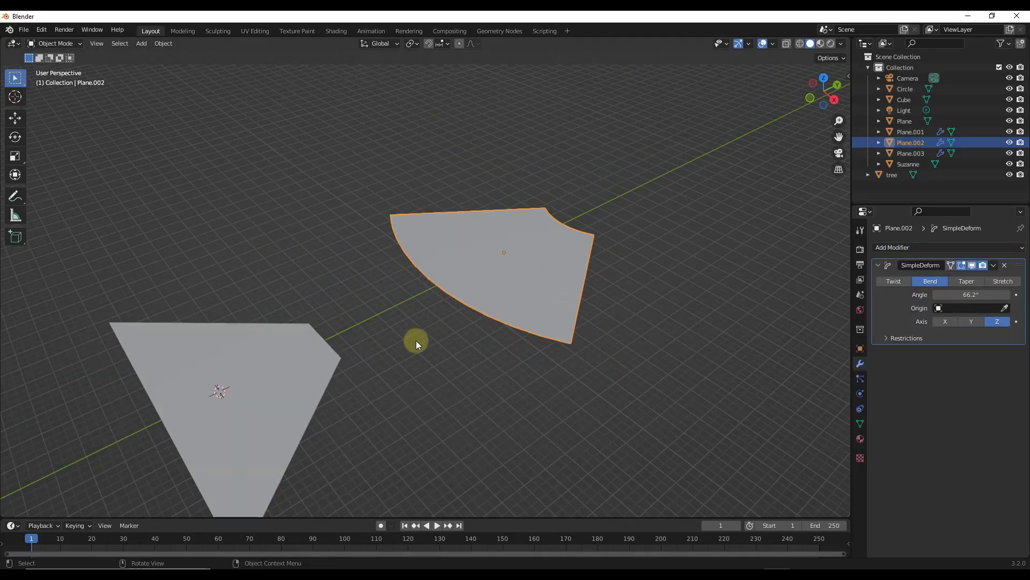
{"action": "middle_click_drag", "start_coordinate": [417, 341], "coordinate": [420, 293]}
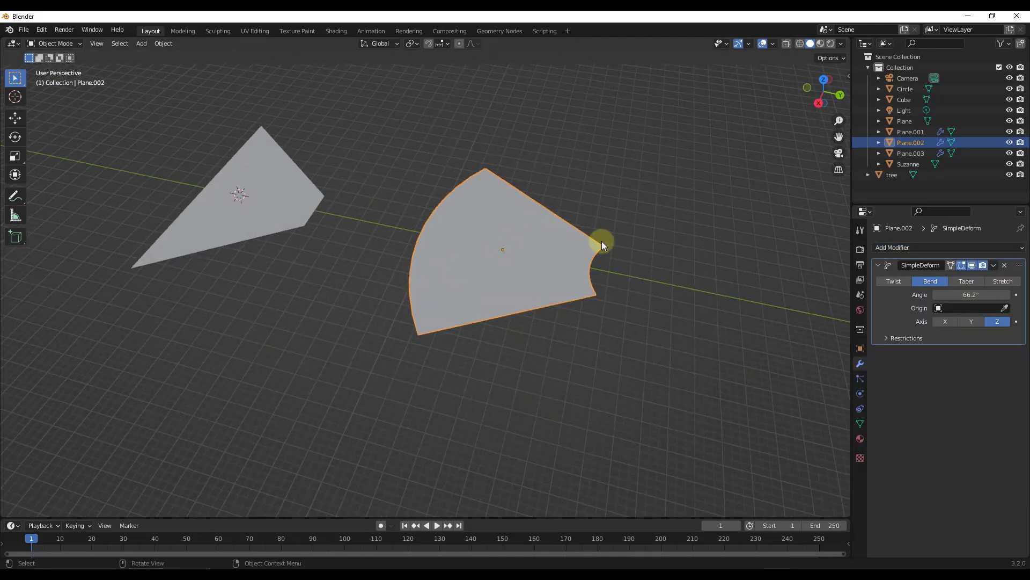
{"action": "middle_click_drag", "start_coordinate": [568, 274], "coordinate": [529, 265]}
- Switch the subdivided plane's Simple Deform to Twist about the X axis and adjust its angle for a stronger twist
{"action": "left_click", "coordinate": [894, 281]}
{"action": "left_click", "coordinate": [972, 322]}
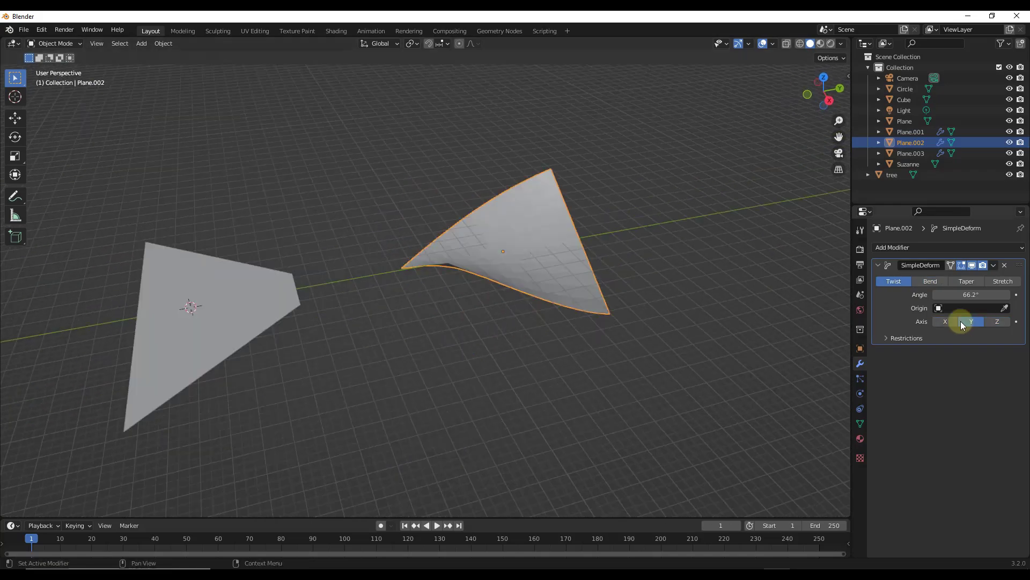
{"action": "left_click", "coordinate": [945, 321]}
{"action": "left_click_drag", "start_coordinate": [960, 295], "coordinate": [54, 312]}
{"action": "left_click", "coordinate": [558, 252]}
- Change the unsubdivided plane's Simple Deform to Twist about the X axis, adjust its angle, and compare both planes
{"action": "middle_click_drag", "start_coordinate": [559, 253], "coordinate": [276, 245]}
{"action": "left_click", "coordinate": [277, 244]}
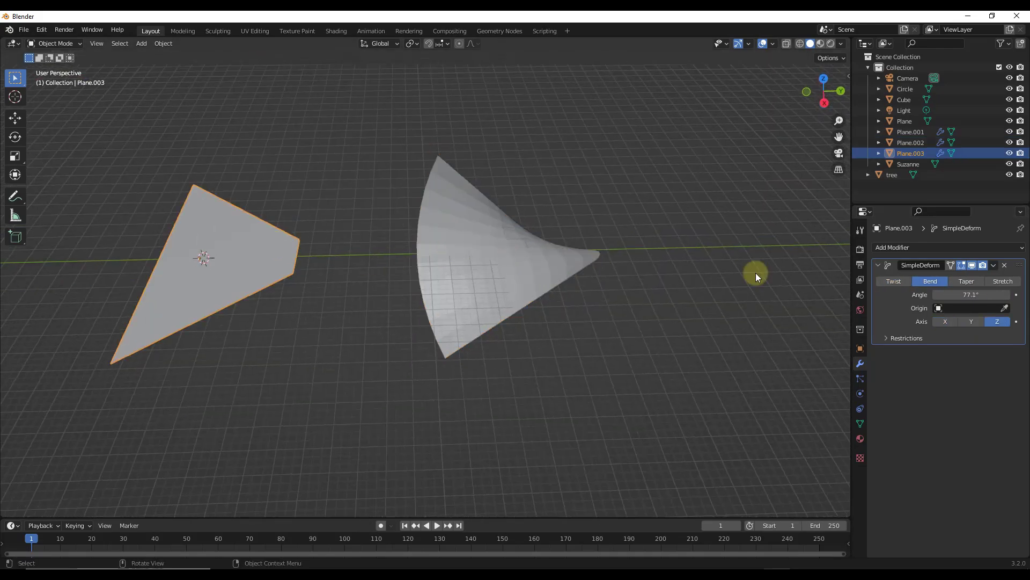
{"action": "left_click", "coordinate": [891, 281]}
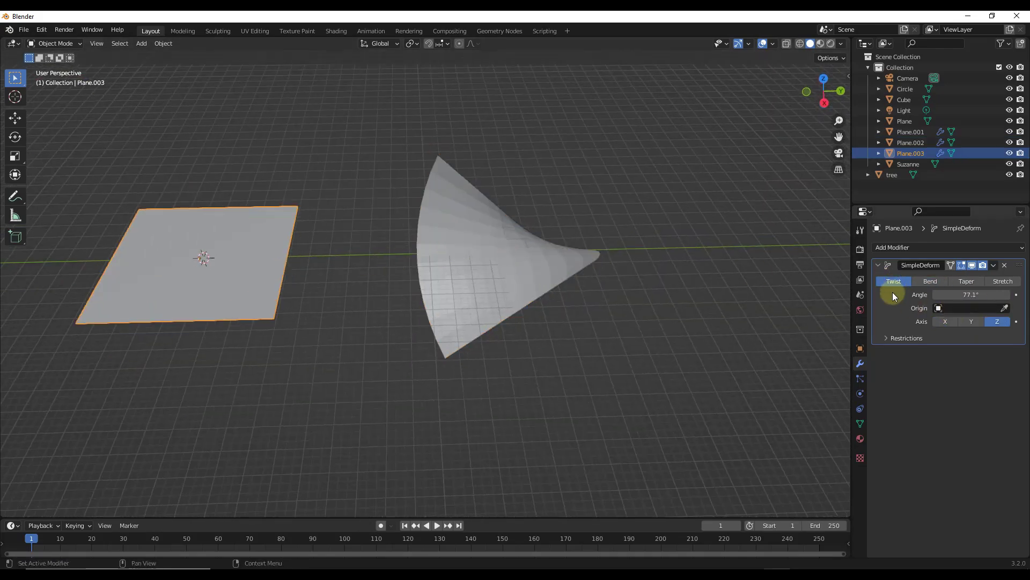
{"action": "left_click", "coordinate": [942, 322]}
{"action": "left_click_drag", "start_coordinate": [957, 296], "coordinate": [990, 295]}
{"action": "middle_click_drag", "start_coordinate": [226, 257], "coordinate": [134, 178]}
{"action": "middle_click_drag", "start_coordinate": [517, 298], "coordinate": [518, 250]}
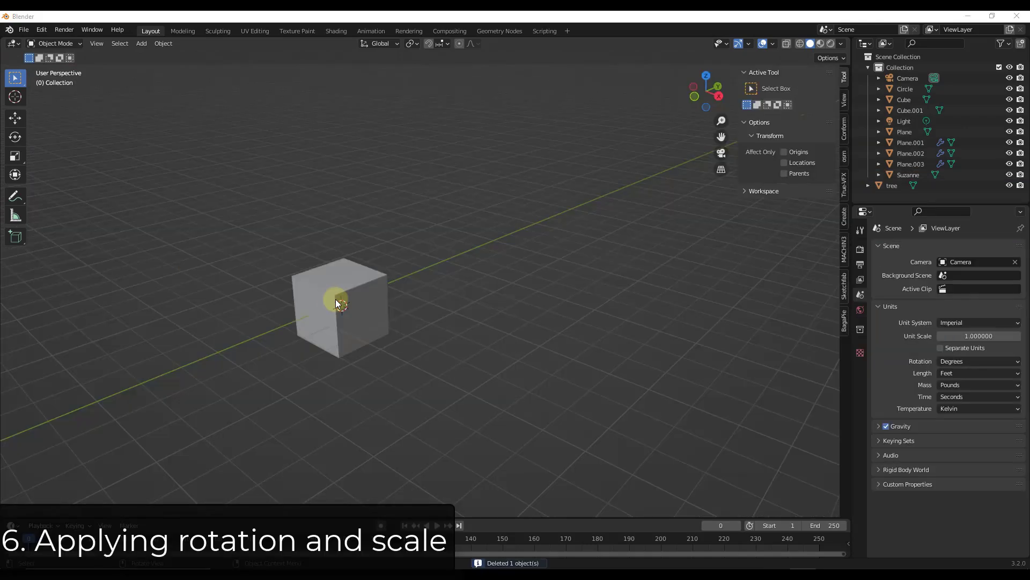
- Duplicate the cube and place the copy about 6.17 feet away along the global Y axis
{"action": "left_click", "coordinate": [336, 299]}
{"action": "middle_click_drag", "start_coordinate": [337, 306], "coordinate": [309, 327]}
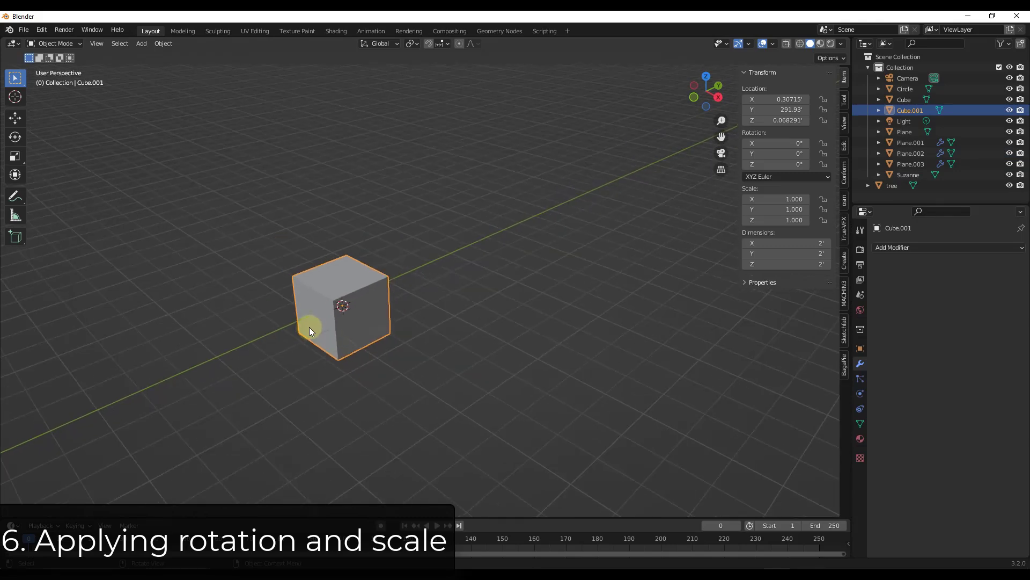
{"action": "scroll", "coordinate": [311, 340], "scroll_direction": "up", "scroll_amount": 3}
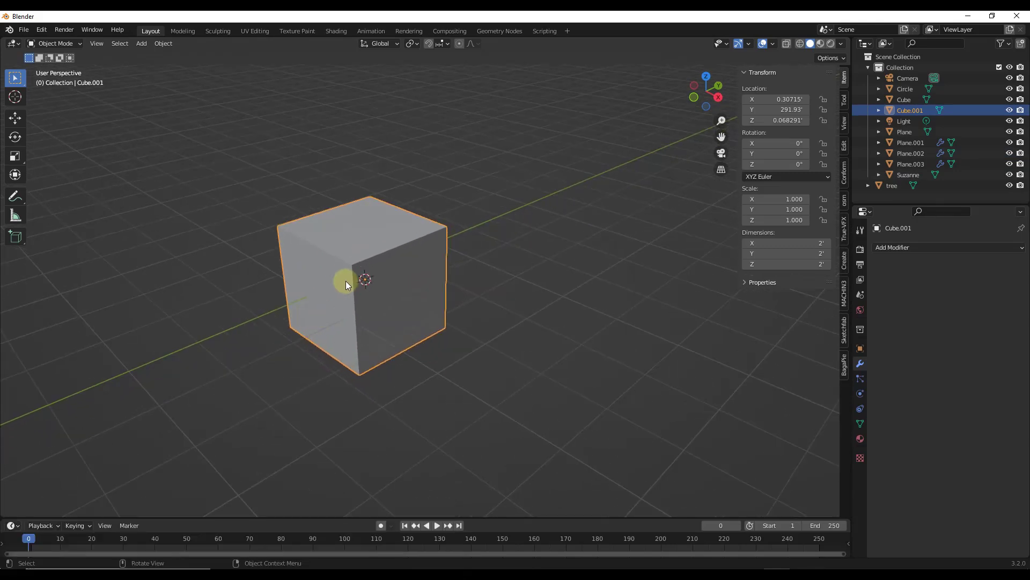
{"action": "scroll", "coordinate": [349, 294], "scroll_direction": "down", "scroll_amount": 2}
{"action": "key", "text": "shift+d"}
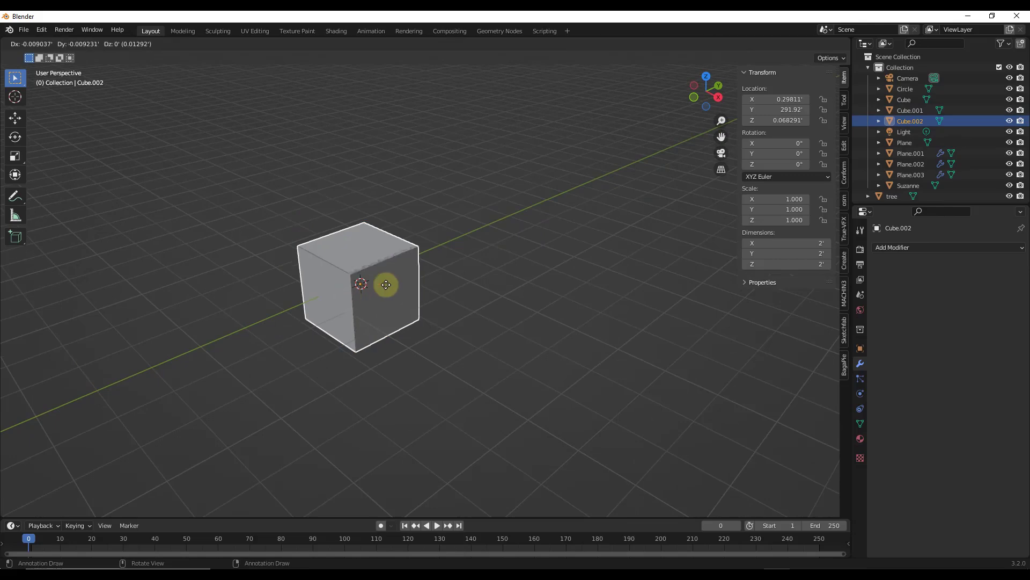
{"action": "key", "text": "y"}
{"action": "left_click", "coordinate": [507, 229]}
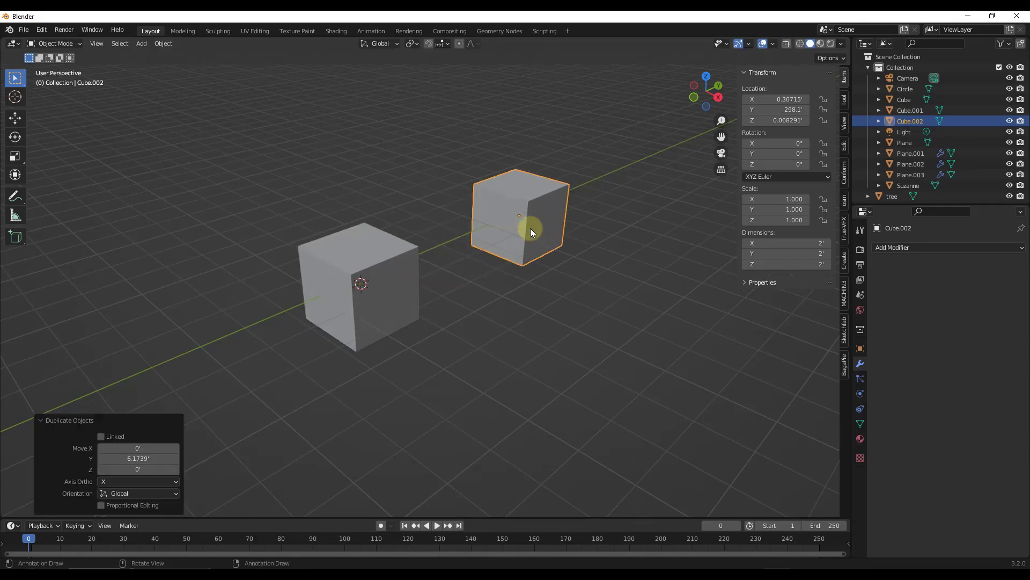
- Scale the duplicated cube by about 5.155 along the global X axis
{"action": "key", "text": "s"}
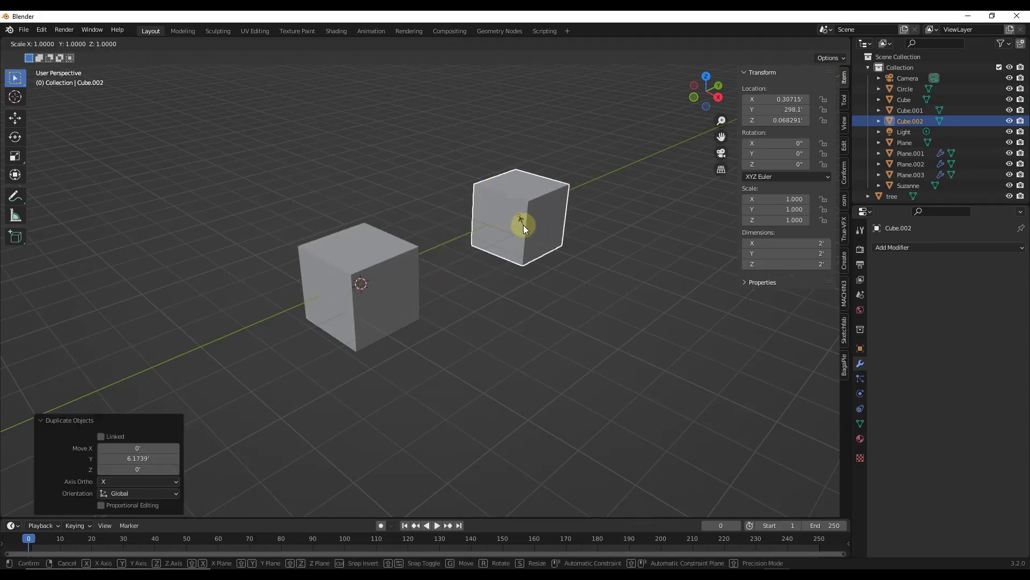
{"action": "key", "text": "x"}
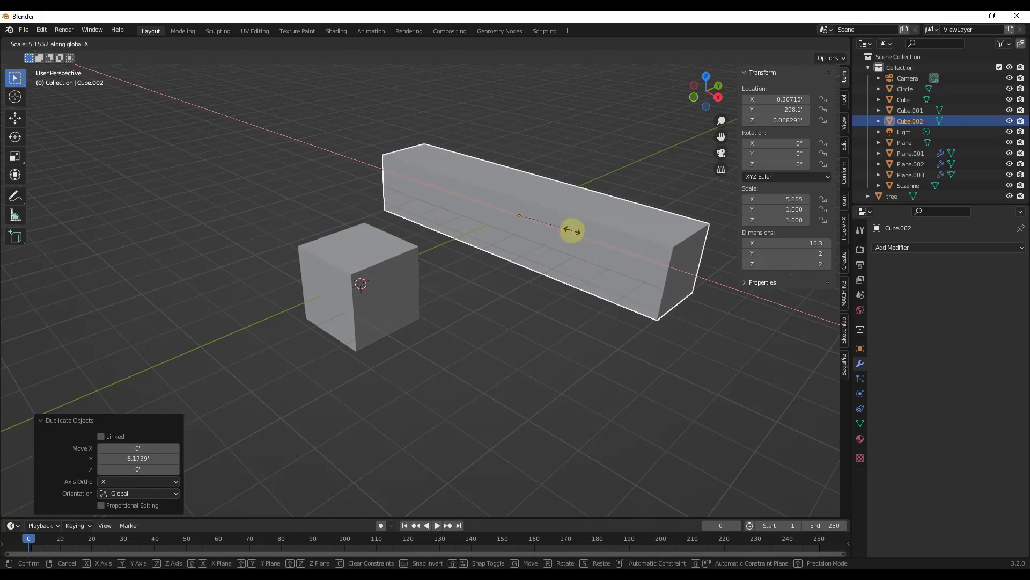
{"action": "left_click", "coordinate": [572, 231]}
- Bevel all edges of the original unscaled cube with three segments and a width of about 0.311 feet
{"action": "left_click", "coordinate": [397, 287]}
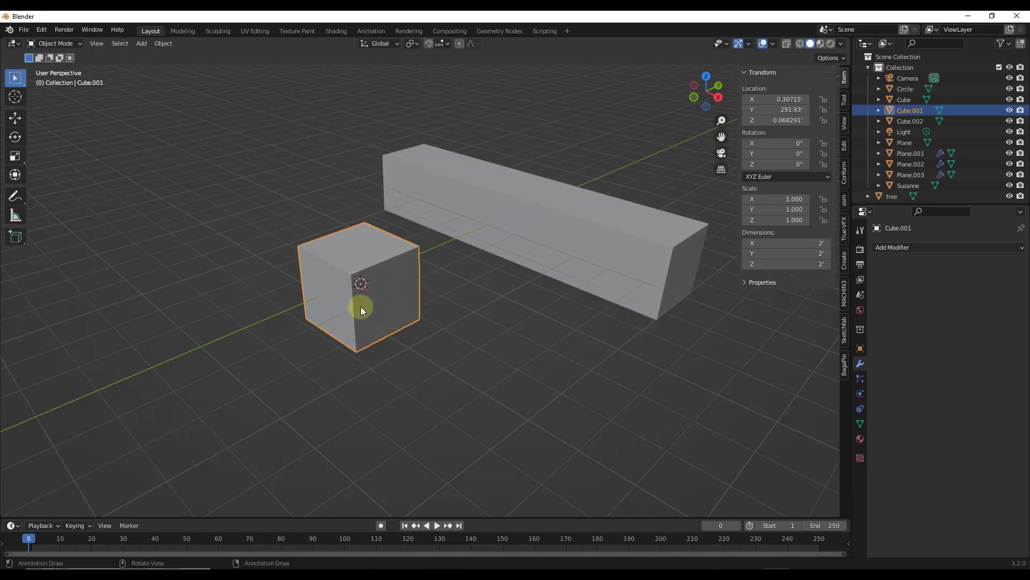
{"action": "middle_click_drag", "start_coordinate": [375, 298], "coordinate": [342, 324]}
{"action": "key", "text": "Tab"}
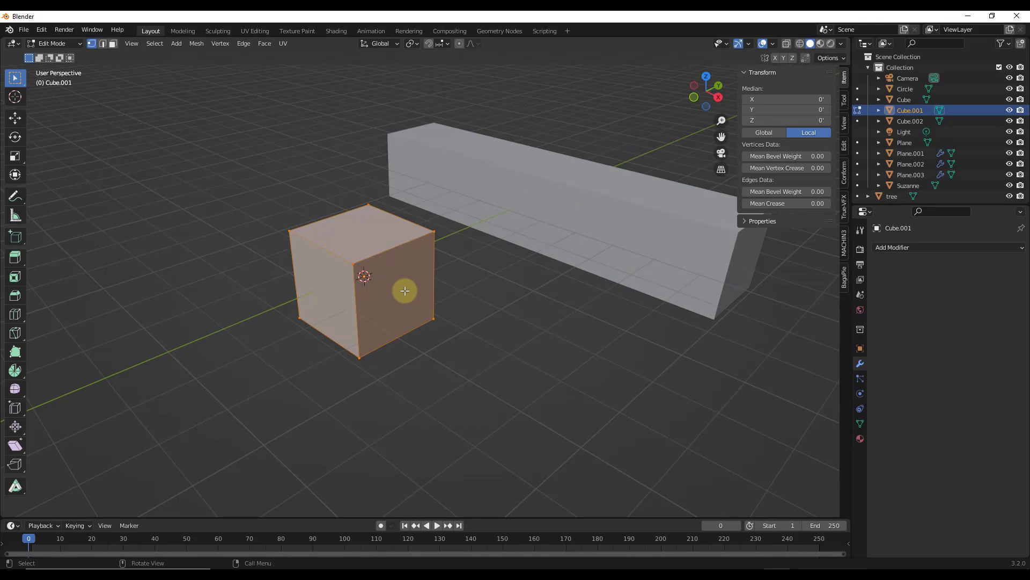
{"action": "key", "text": "ctrl+b"}
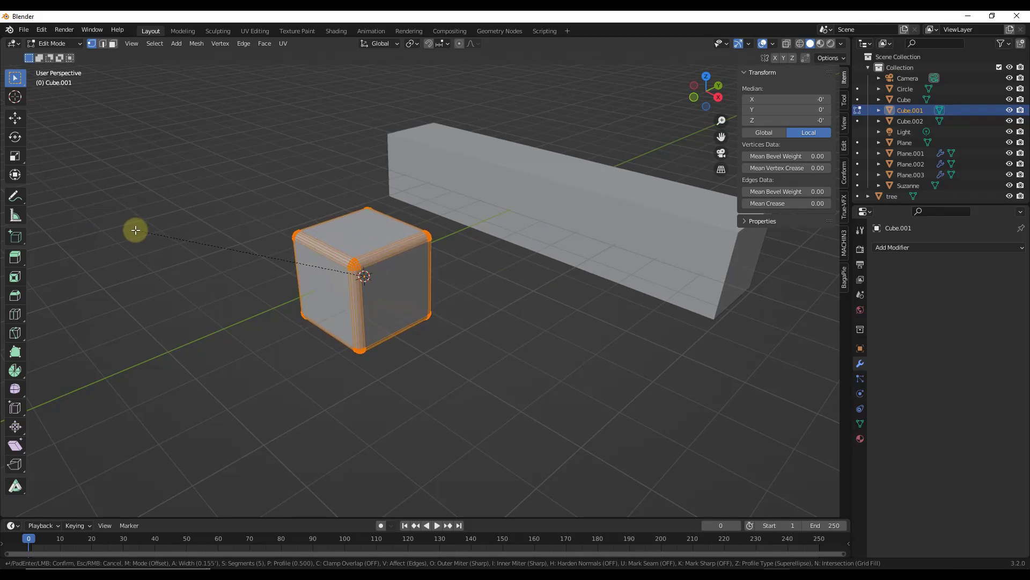
{"action": "scroll", "coordinate": [130, 230], "scroll_direction": "down", "scroll_amount": 3}
{"action": "scroll", "coordinate": [129, 231], "scroll_direction": "up", "scroll_amount": 1}
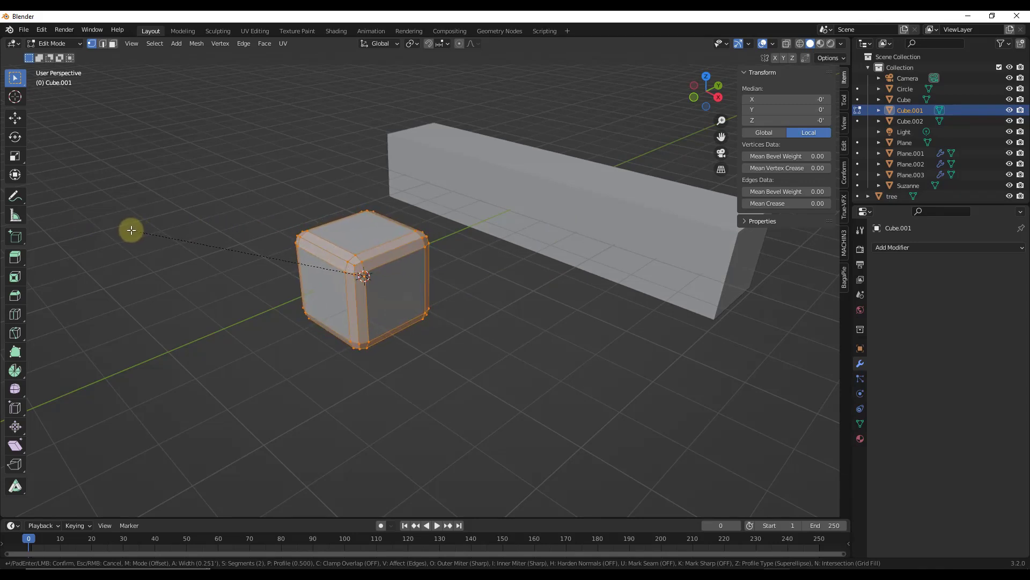
{"action": "scroll", "coordinate": [135, 231], "scroll_direction": "up", "scroll_amount": 1}
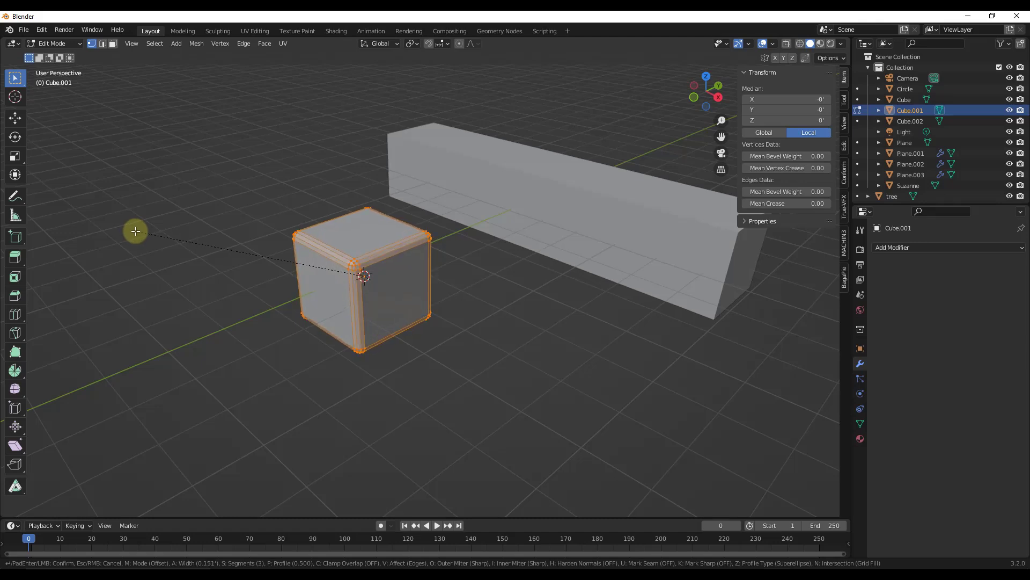
{"action": "left_click", "coordinate": [126, 229]}
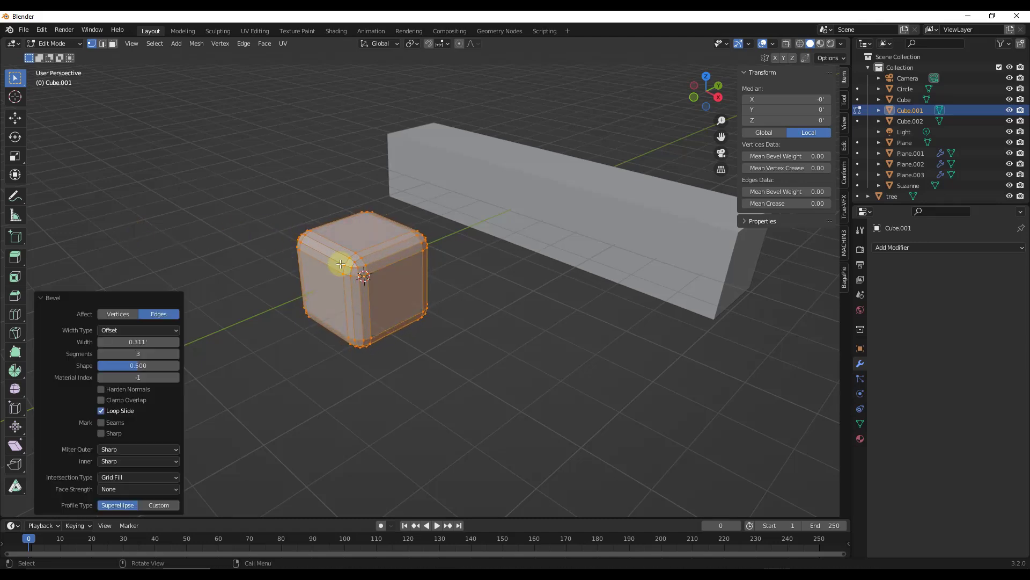
- Examine the beveled cube's rounded edges and corners from several angles, with and without its mesh wireframe shown
{"action": "scroll", "coordinate": [322, 253], "scroll_direction": "up", "scroll_amount": 3}
{"action": "middle_click_drag", "start_coordinate": [387, 258], "coordinate": [401, 234]}
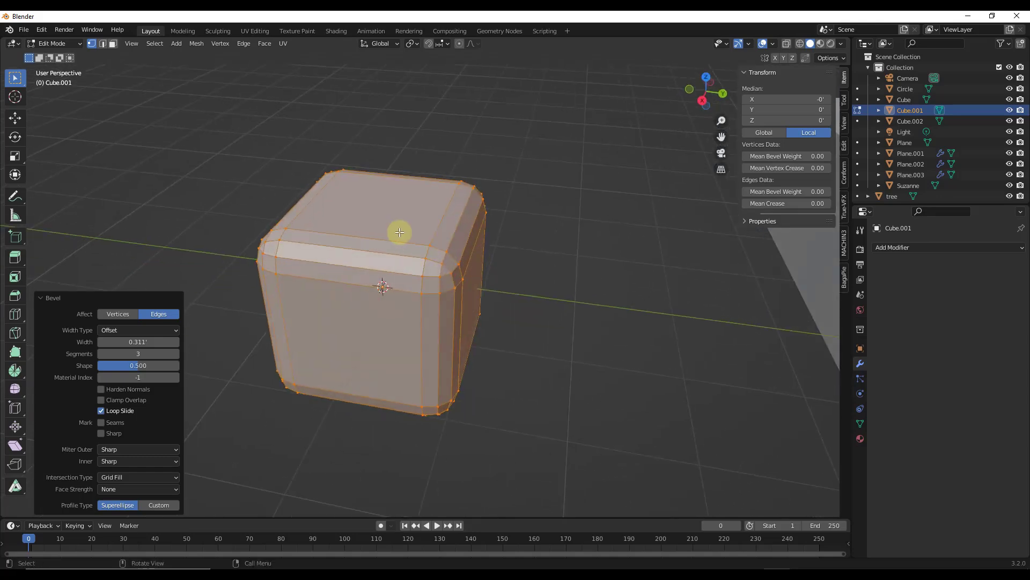
{"action": "scroll", "coordinate": [333, 292], "scroll_direction": "down", "scroll_amount": 3}
{"action": "middle_click_drag", "start_coordinate": [333, 292], "coordinate": [561, 223]}
{"action": "key", "text": "Tab"}
{"action": "key", "text": "Tab"}
{"action": "middle_click_drag", "start_coordinate": [517, 253], "coordinate": [506, 209]}
{"action": "key", "text": "Tab"}
- Try beveling all edges of the stretched box, varying the segments between three and four and the bevel width
{"action": "middle_click_drag", "start_coordinate": [585, 208], "coordinate": [425, 260]}
{"action": "left_click", "coordinate": [467, 272]}
{"action": "key", "text": "Tab"}
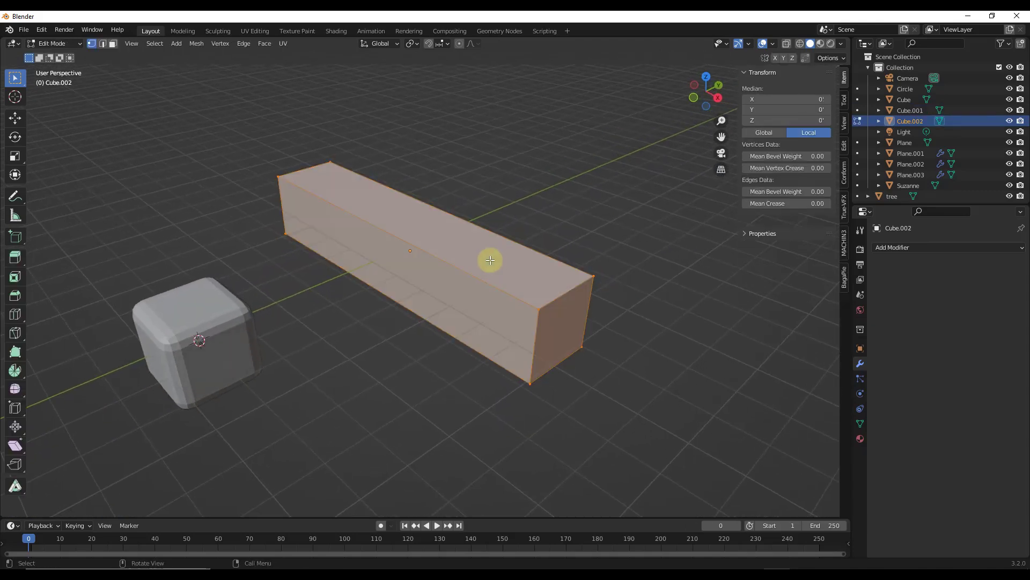
{"action": "scroll", "coordinate": [501, 253], "scroll_direction": "up", "scroll_amount": 1}
{"action": "key", "text": "ctrl+b"}
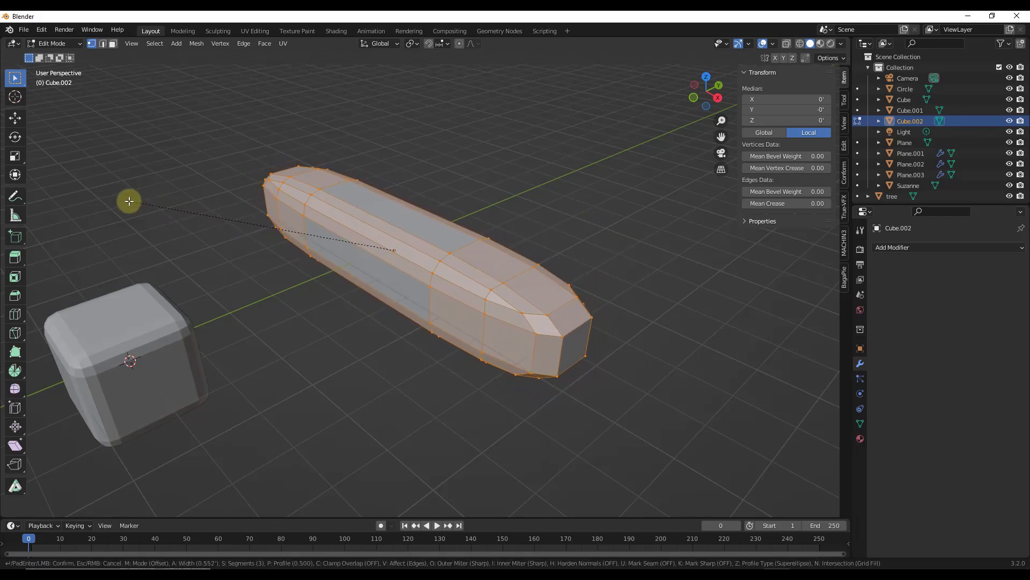
{"action": "scroll", "coordinate": [129, 201], "scroll_direction": "up", "scroll_amount": 1}
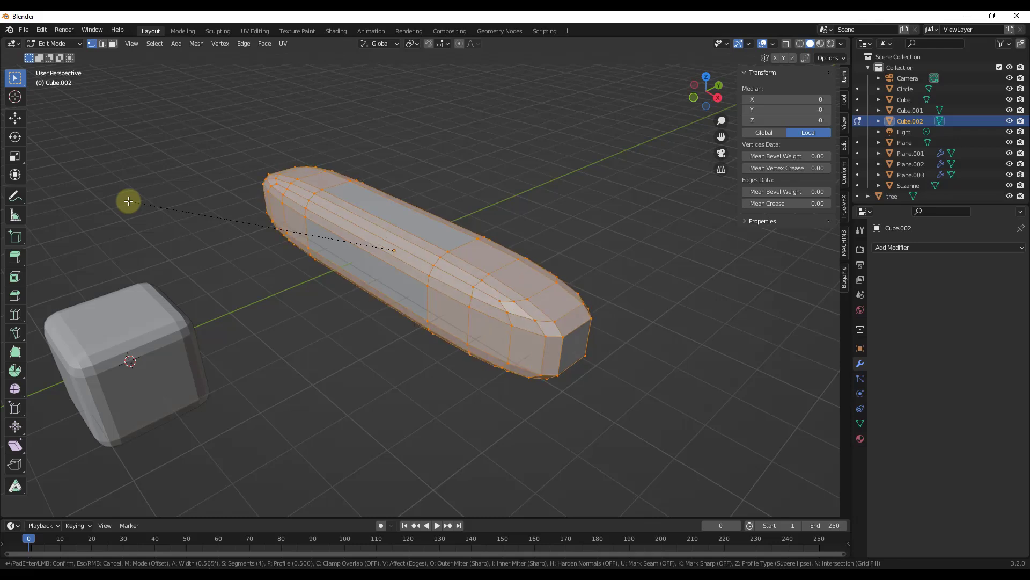
{"action": "scroll", "coordinate": [129, 201], "scroll_direction": "up", "scroll_amount": 1}
{"action": "scroll", "coordinate": [129, 201], "scroll_direction": "down", "scroll_amount": 1}
{"action": "scroll", "coordinate": [128, 202], "scroll_direction": "down", "scroll_amount": 1}
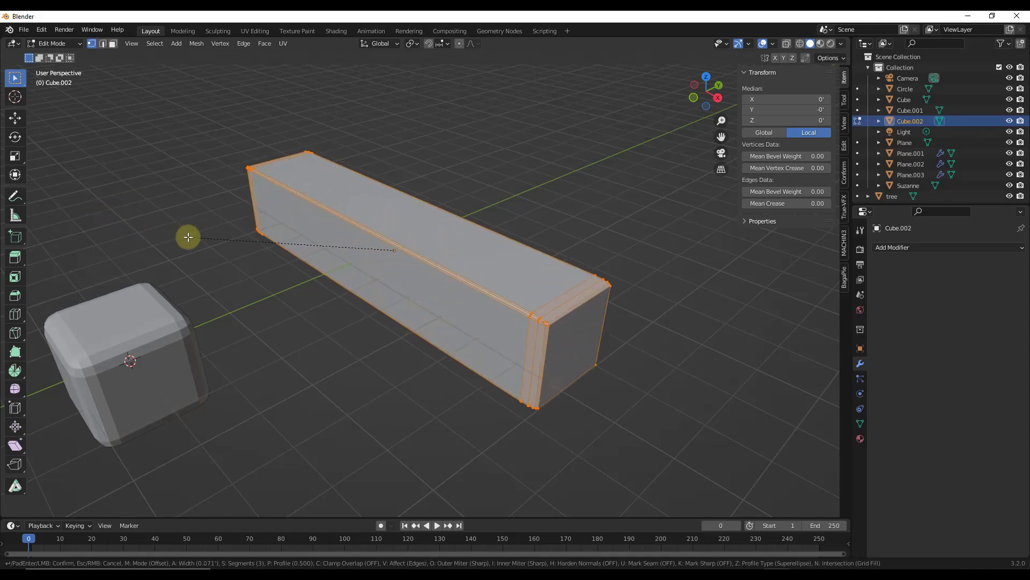
{"action": "key", "text": "Escape"}
{"action": "key", "text": "Tab"}
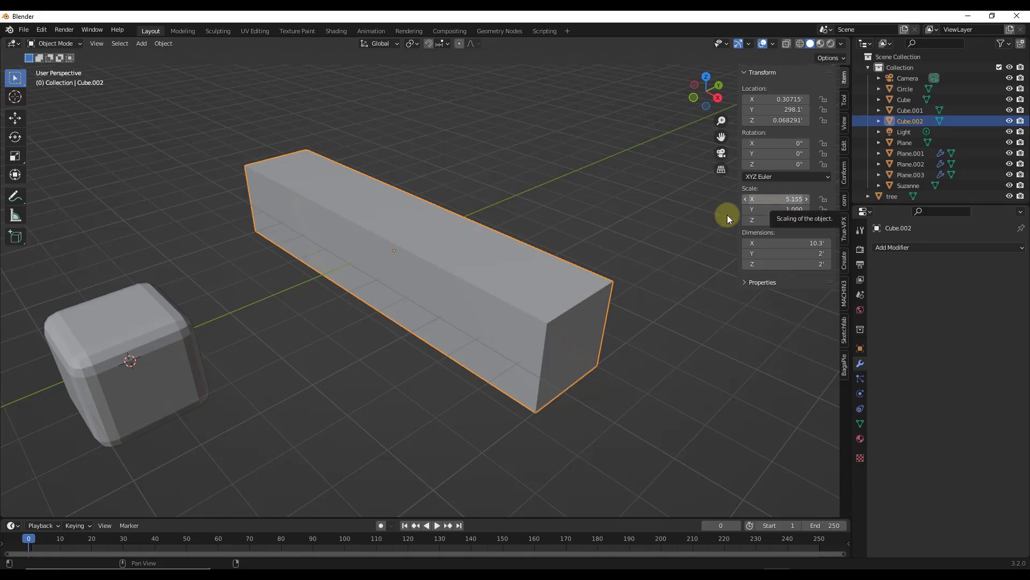
- Duplicate the stretched box and place the copy farther along the global Y axis, at a Y location of about 305.45 feet
{"action": "scroll", "coordinate": [487, 284], "scroll_direction": "down", "scroll_amount": 3}
{"action": "scroll", "coordinate": [340, 266], "scroll_direction": "up", "scroll_amount": 2}
{"action": "key", "text": "shift+d"}
{"action": "key", "text": "y"}
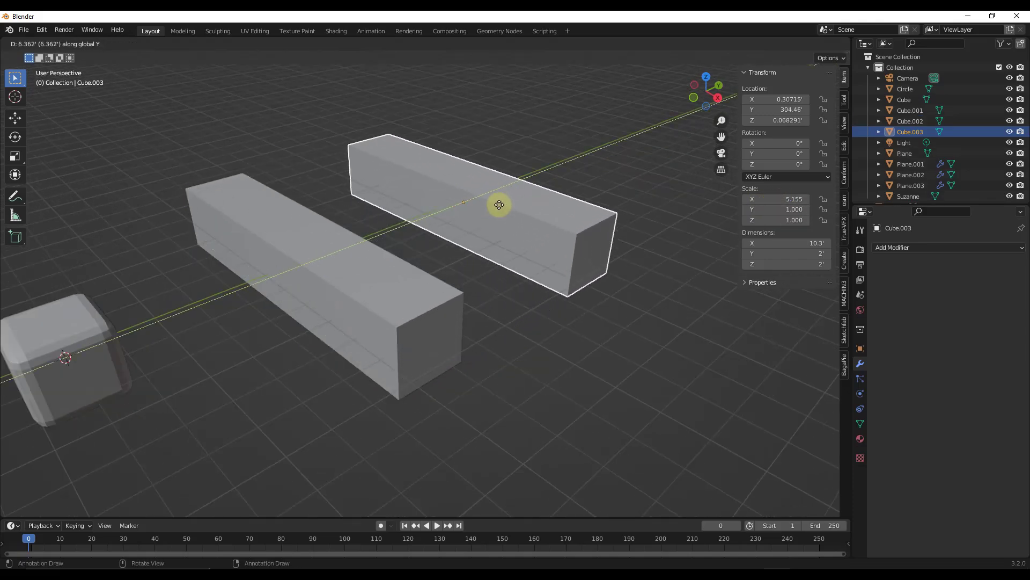
{"action": "left_click", "coordinate": [494, 206]}
{"action": "middle_click_drag", "start_coordinate": [494, 207], "coordinate": [380, 255]}
{"action": "key", "text": "Tab"}
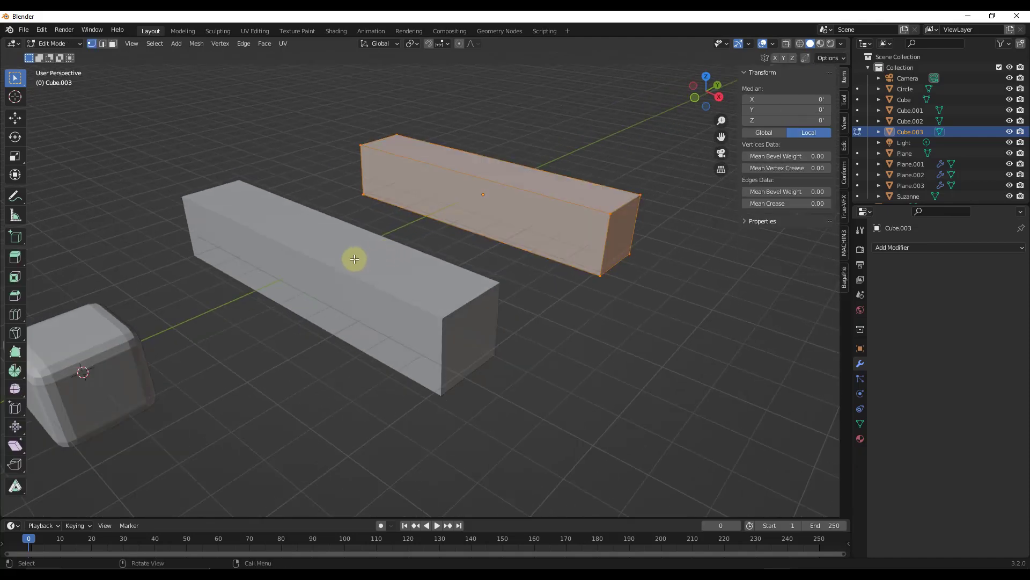
{"action": "key", "text": "Tab"}
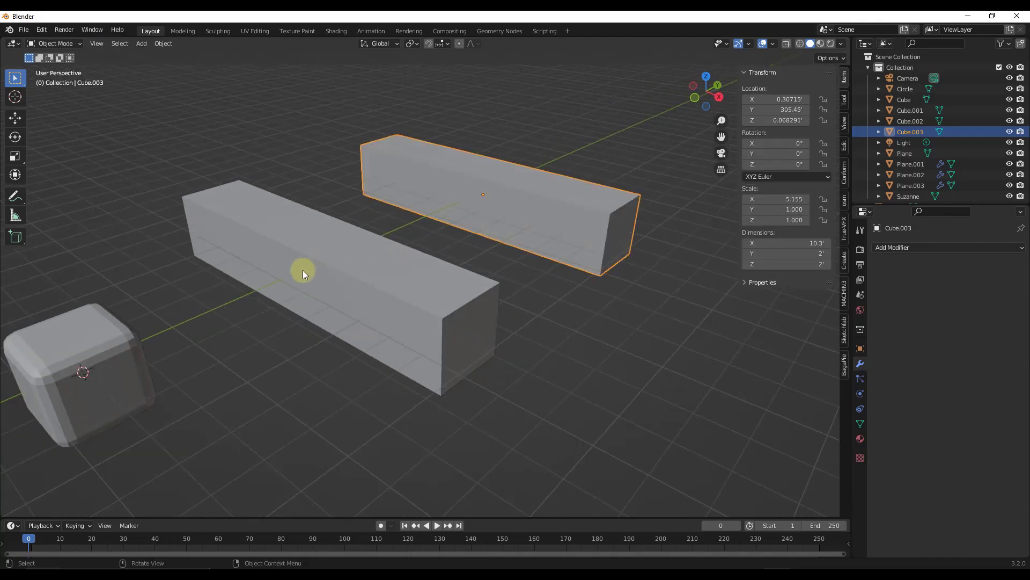
- Apply Rotation & Scale to the duplicated stretched box
{"action": "middle_click_drag", "start_coordinate": [295, 269], "coordinate": [292, 270]}
{"action": "left_click", "coordinate": [291, 270]}
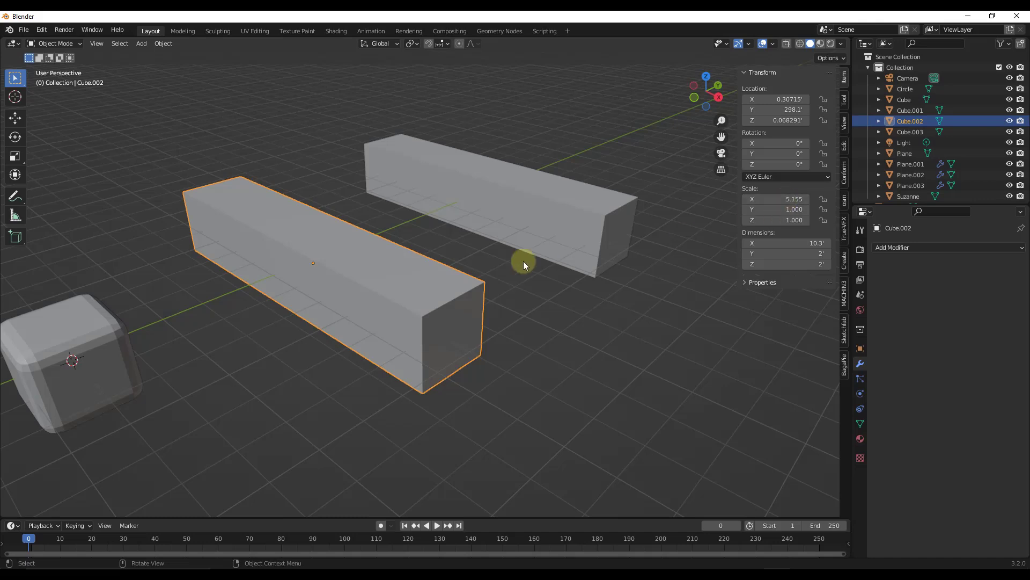
{"action": "middle_click_drag", "start_coordinate": [523, 261], "coordinate": [516, 263]}
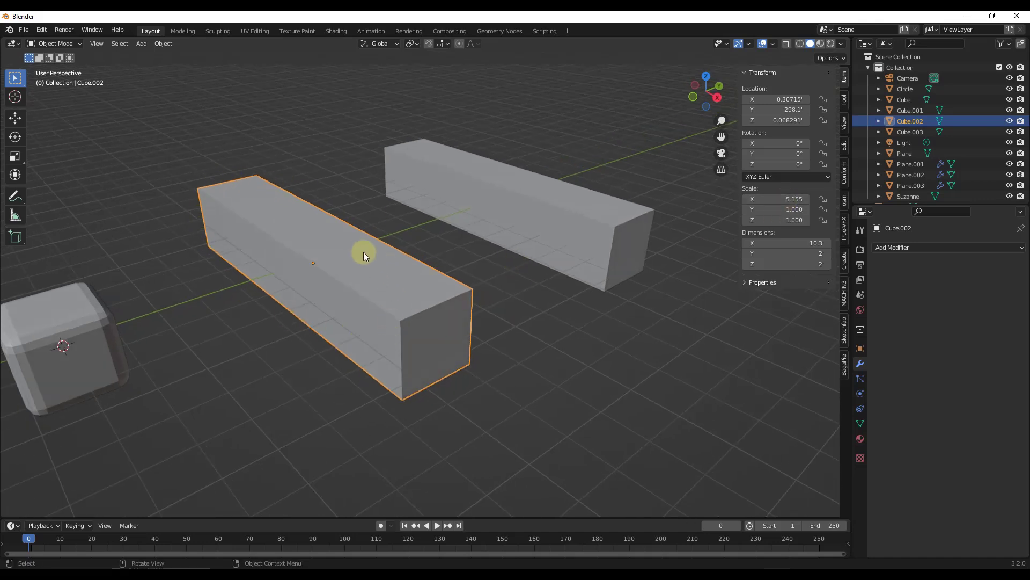
{"action": "left_click", "coordinate": [573, 223]}
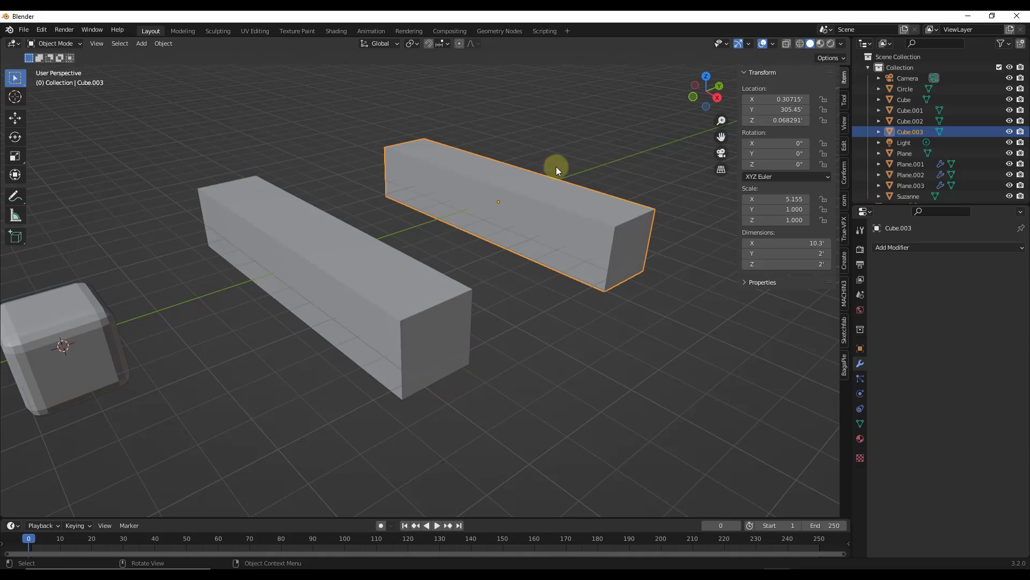
{"action": "left_click", "coordinate": [159, 45]}
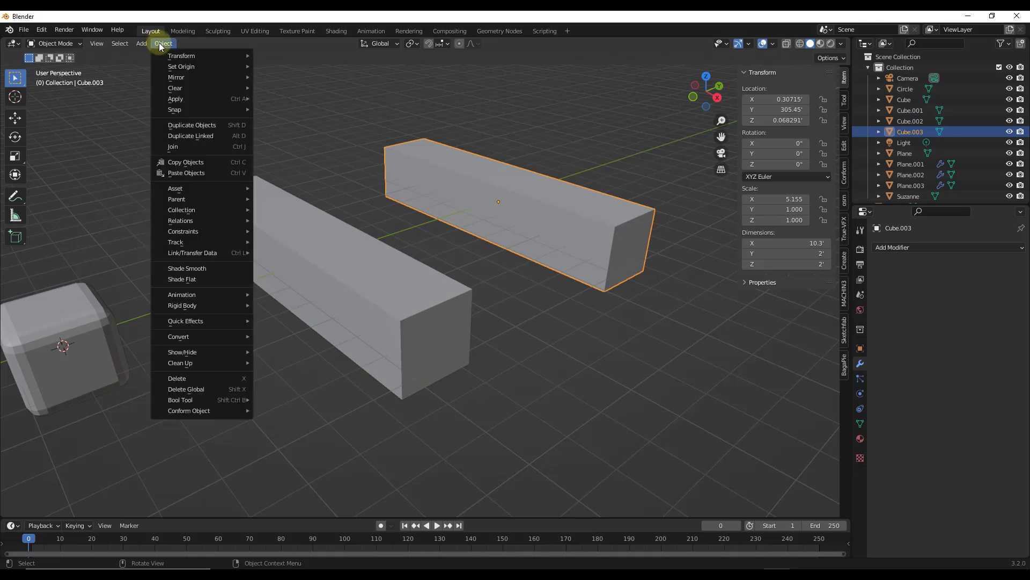
{"action": "mouse_move", "coordinate": [196, 97]}
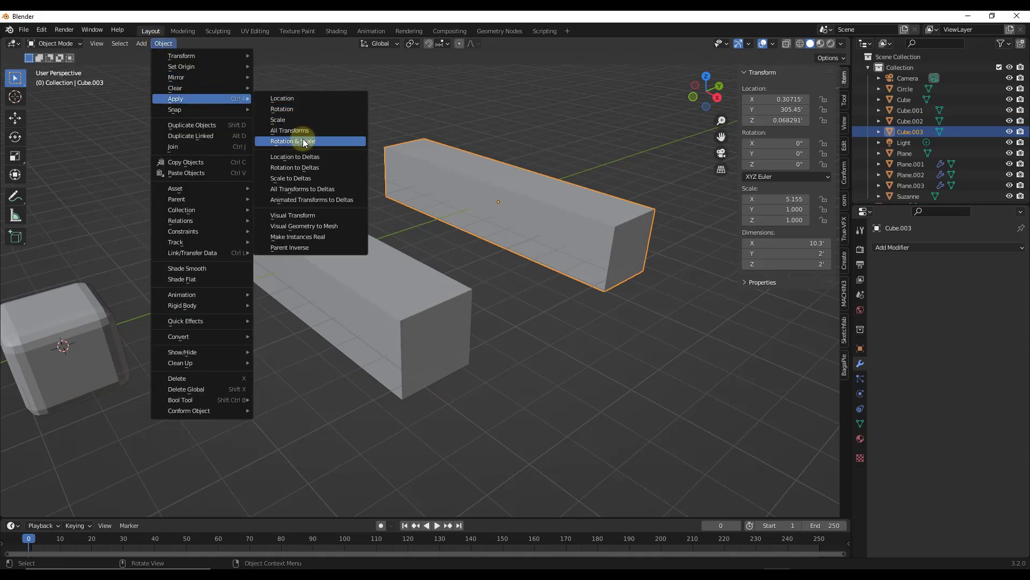
{"action": "left_click", "coordinate": [304, 142]}
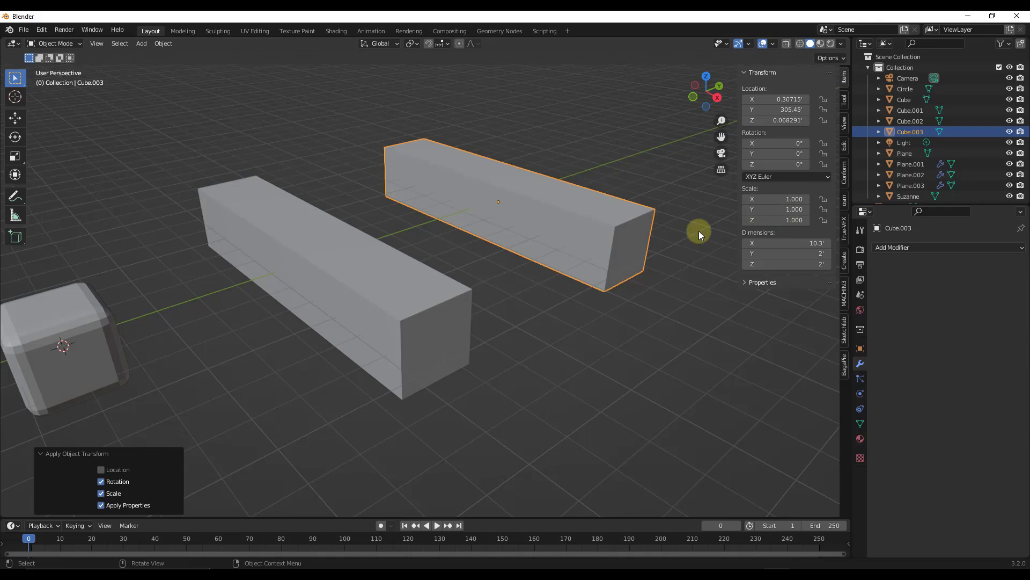
- Bevel all edges of the duplicated box with applied scale, using three segments and a width of about 0.15 feet
{"action": "scroll", "coordinate": [681, 212], "scroll_direction": "up", "scroll_amount": 2}
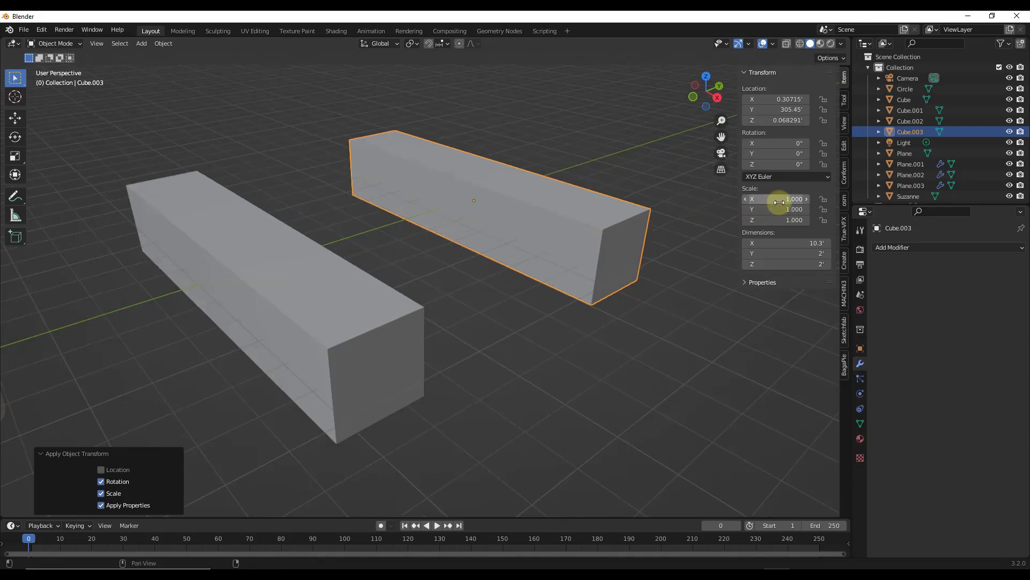
{"action": "middle_click_drag", "start_coordinate": [635, 194], "coordinate": [559, 204], "text": "shift"}
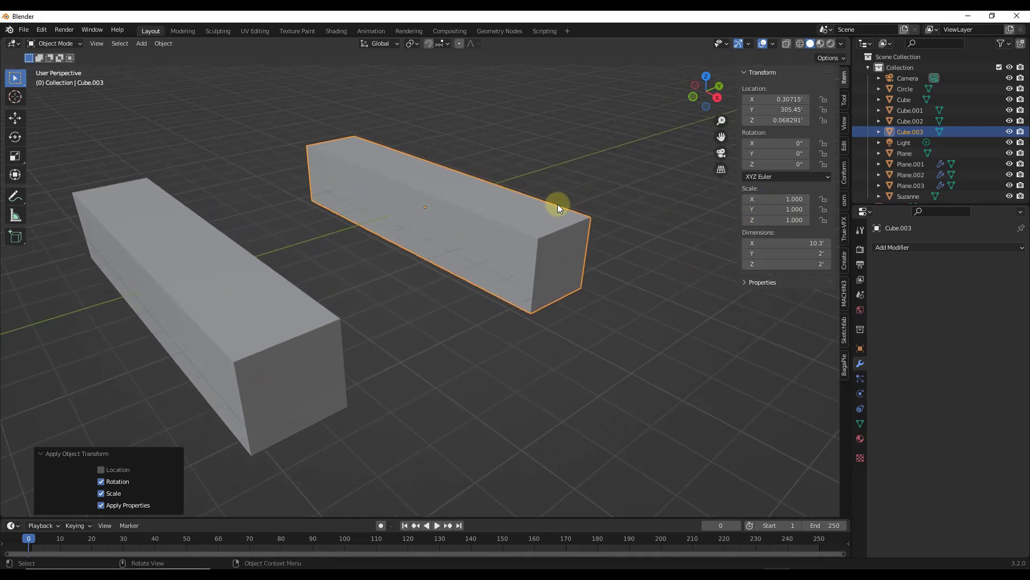
{"action": "key", "text": "Tab"}
{"action": "key", "text": "ctrl+b"}
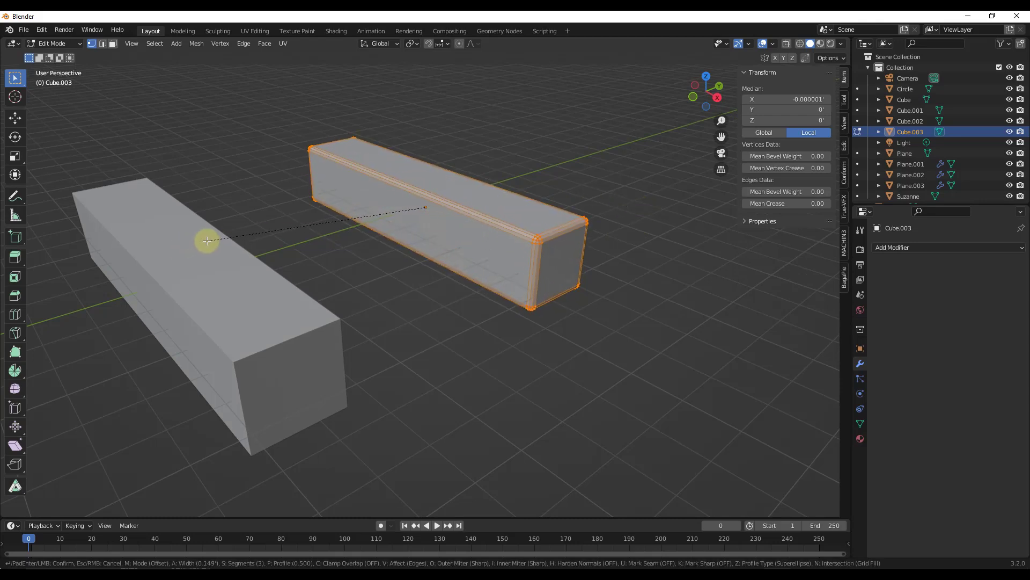
{"action": "left_click", "coordinate": [204, 241]}
{"action": "key", "text": "Tab"}
- Bevel all edges of the stretched box with unapplied scale, using three segments and a width of about 0.305 feet
{"action": "left_click", "coordinate": [220, 279]}
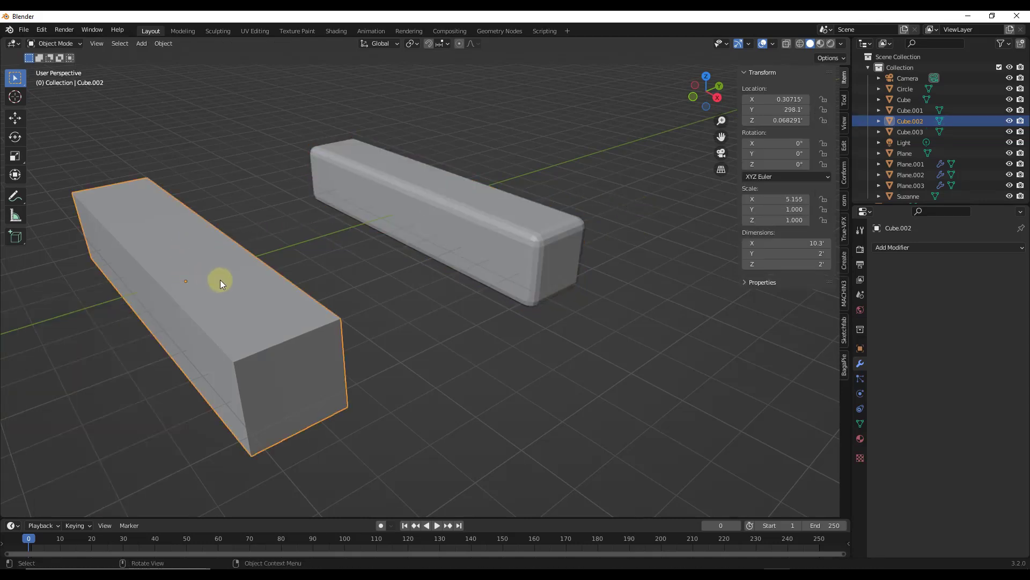
{"action": "key", "text": "Tab"}
{"action": "key", "text": "ctrl+b"}
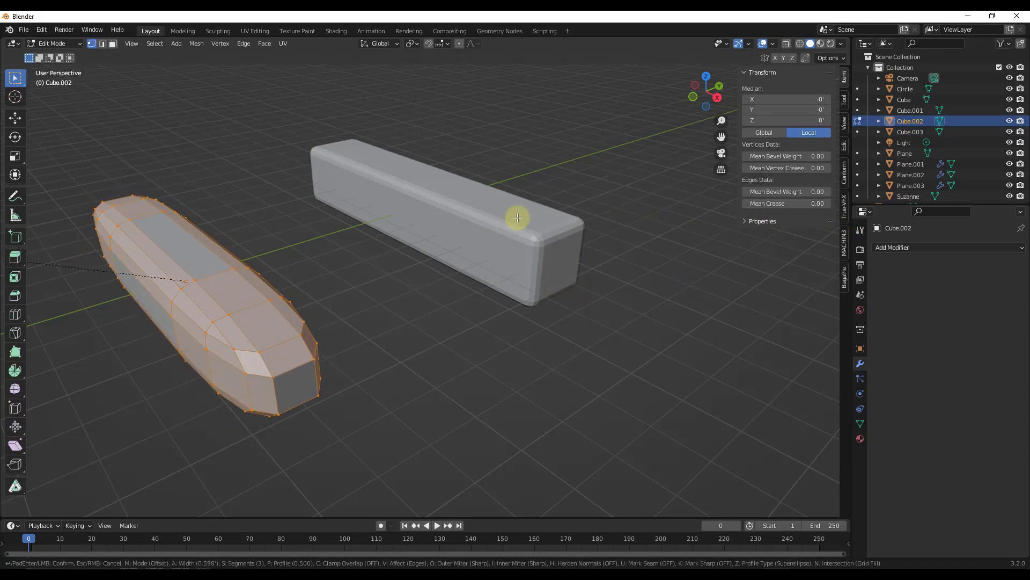
{"action": "left_click", "coordinate": [549, 214]}
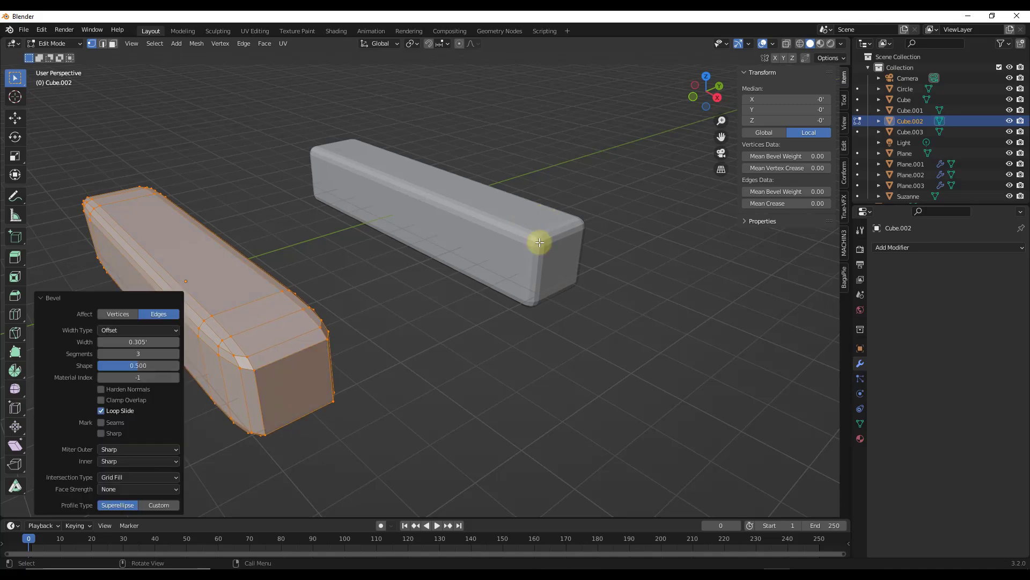
{"action": "key", "text": "Tab"}
- Select the evenly beveled duplicate box and apply Rotation & Scale to it again
{"action": "left_click", "coordinate": [495, 236]}
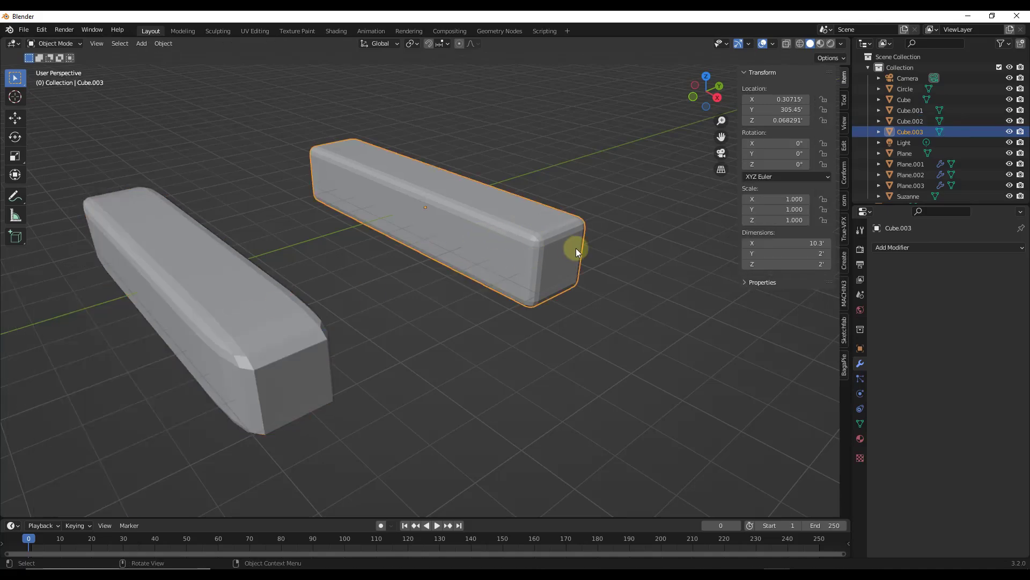
{"action": "scroll", "coordinate": [572, 248], "scroll_direction": "up", "scroll_amount": 3}
{"action": "scroll", "coordinate": [543, 237], "scroll_direction": "down", "scroll_amount": 2}
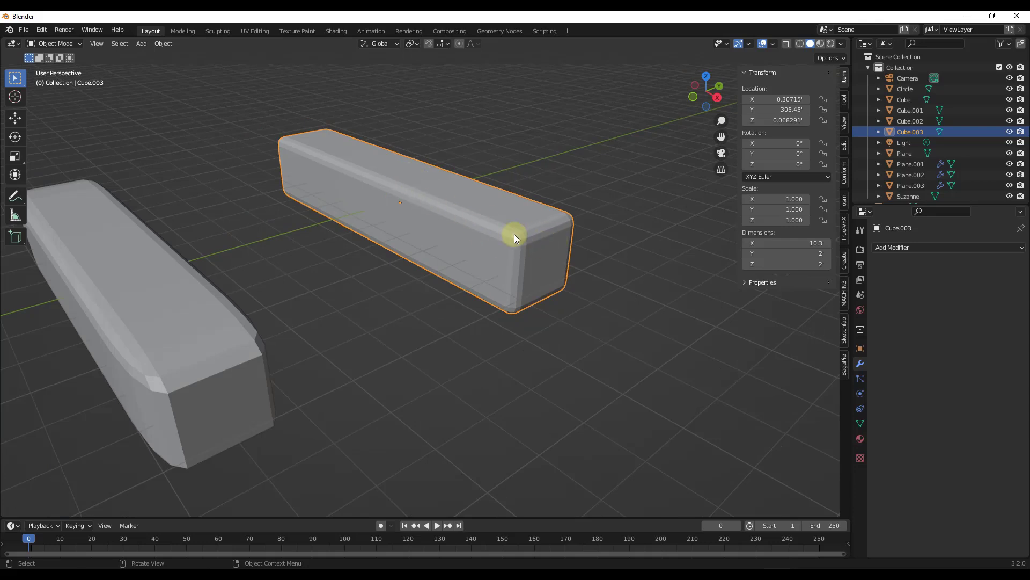
{"action": "left_click", "coordinate": [161, 44]}
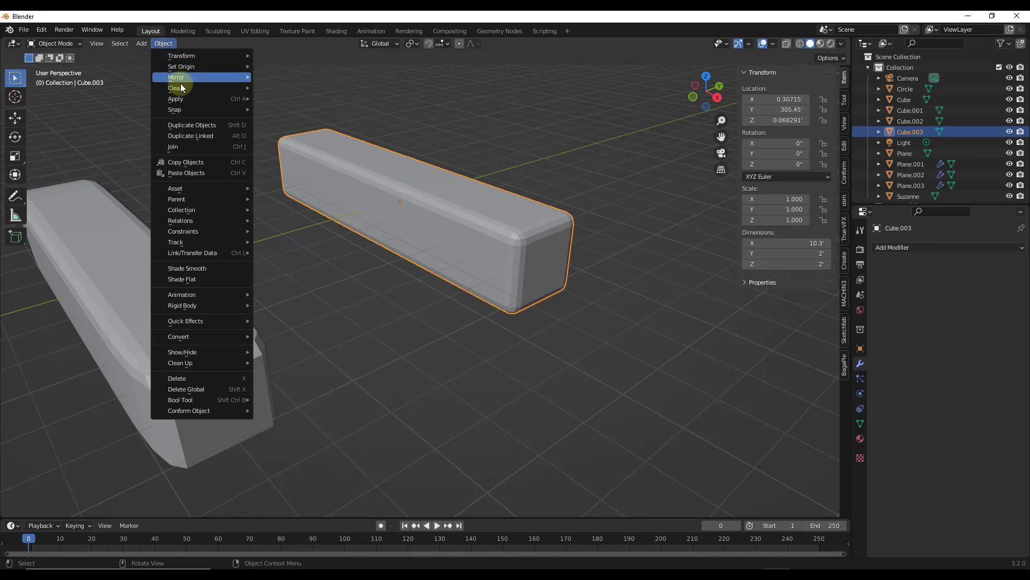
{"action": "mouse_move", "coordinate": [180, 99]}
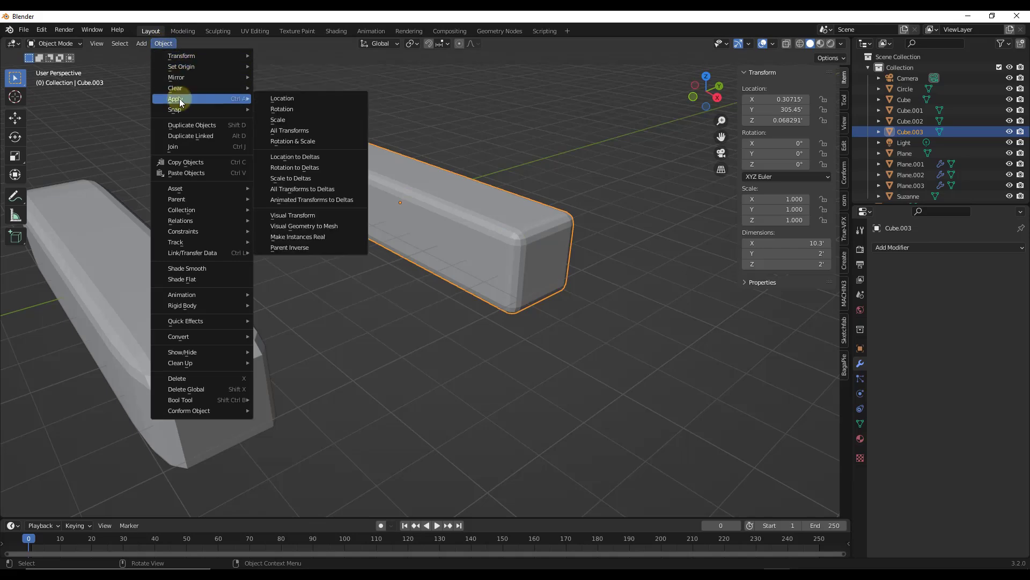
{"action": "left_click", "coordinate": [299, 144]}
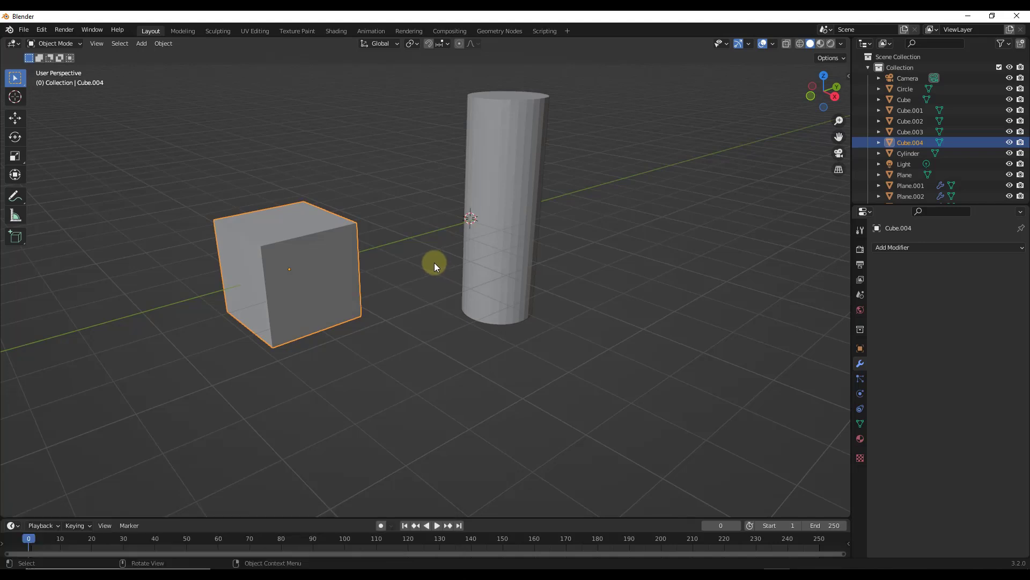
- Move the cube up about 0.59 feet along Z by eye, judging its height against the cylinder from the right view
{"action": "middle_click_drag", "start_coordinate": [403, 257], "coordinate": [375, 226]}
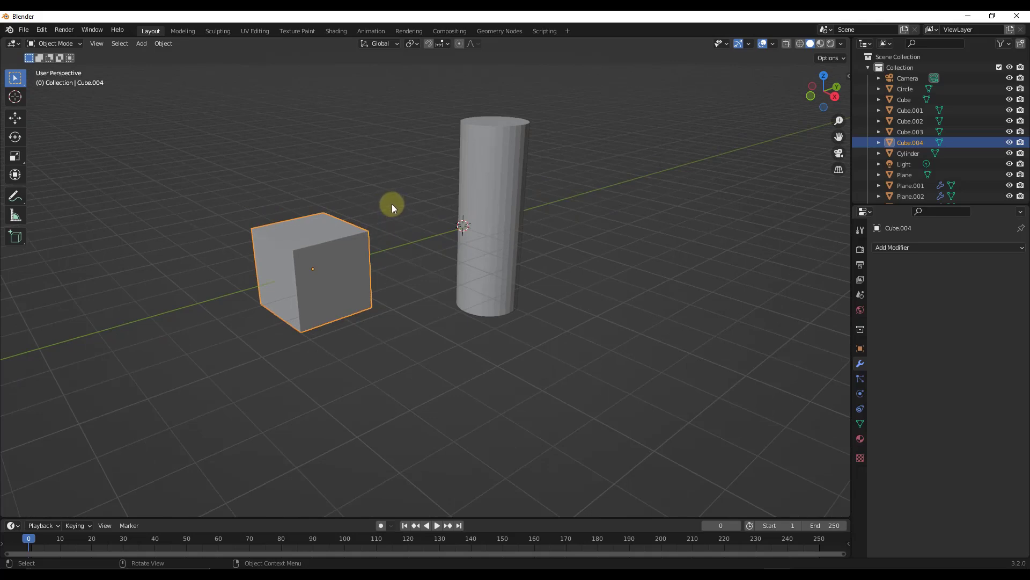
{"action": "left_click", "coordinate": [835, 97]}
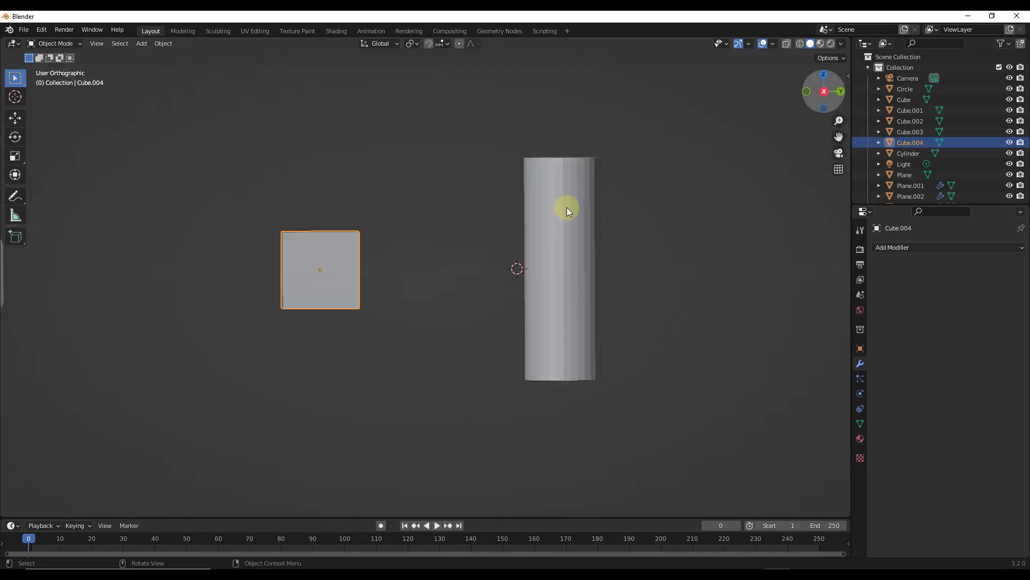
{"action": "key", "text": "g"}
{"action": "key", "text": "z"}
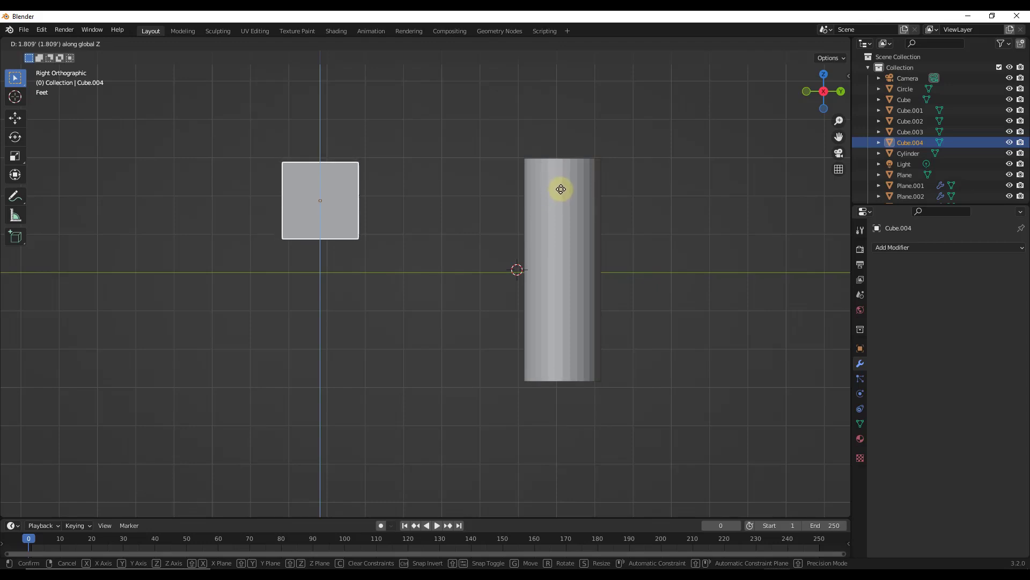
{"action": "left_click", "coordinate": [554, 235]}
{"action": "middle_click_drag", "start_coordinate": [555, 235], "coordinate": [409, 218]}
{"action": "scroll", "coordinate": [408, 217], "scroll_direction": "up", "scroll_amount": 3}
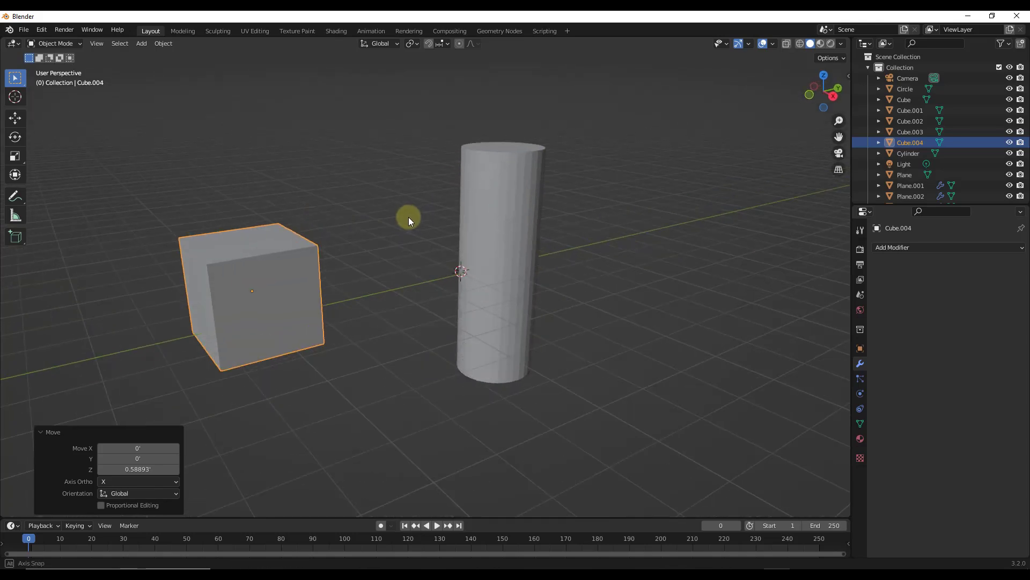
- Enable snapping and set the snap target to Vertex
{"action": "left_click", "coordinate": [429, 44]}
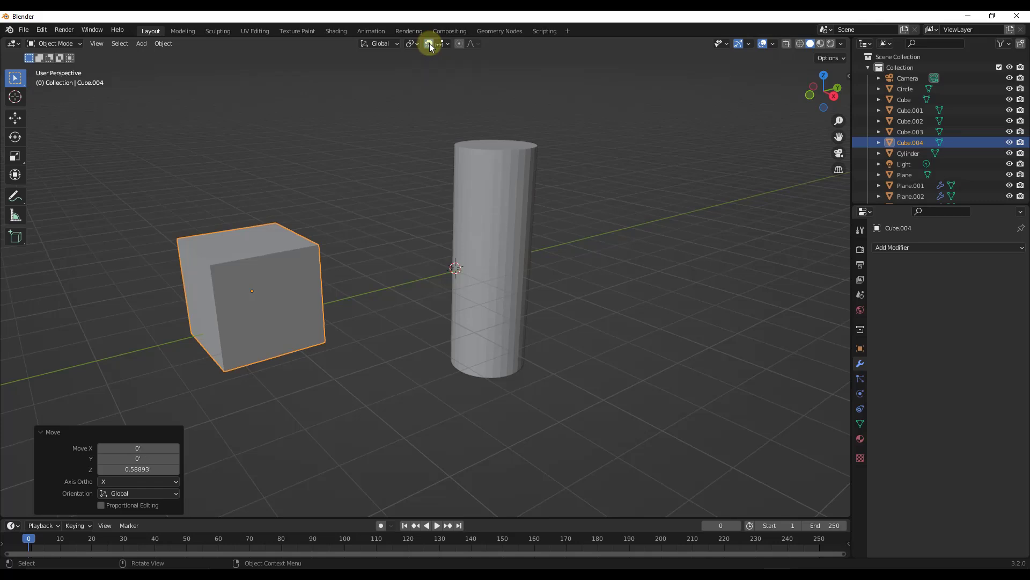
{"action": "key", "text": "shift+Tab"}
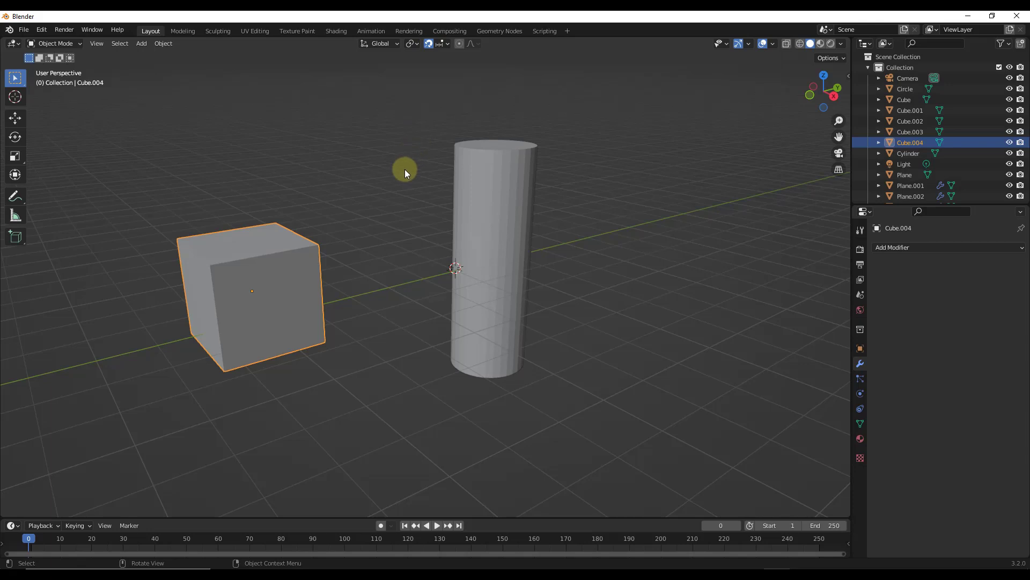
{"action": "left_click", "coordinate": [443, 44]}
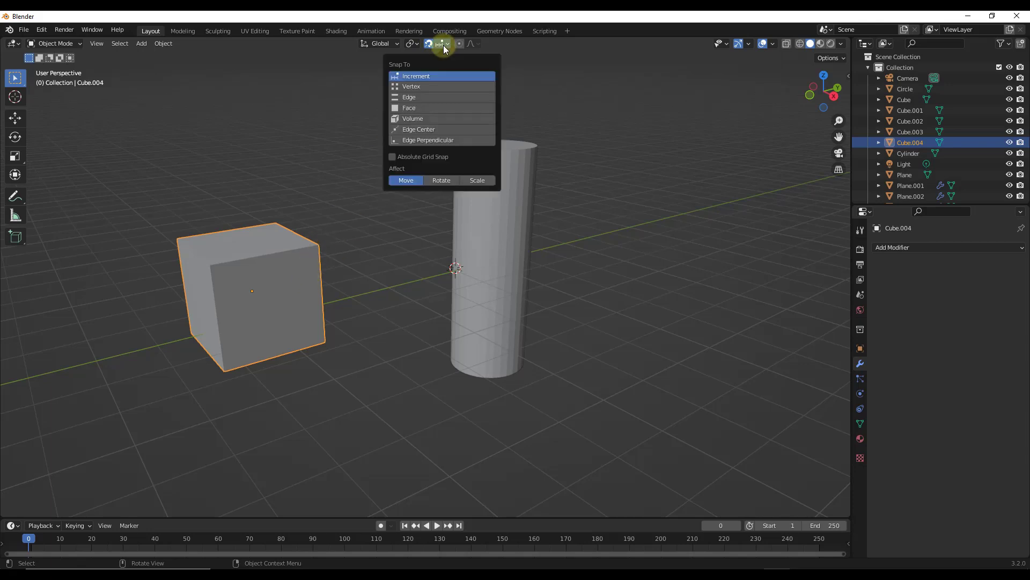
{"action": "left_click", "coordinate": [421, 86]}
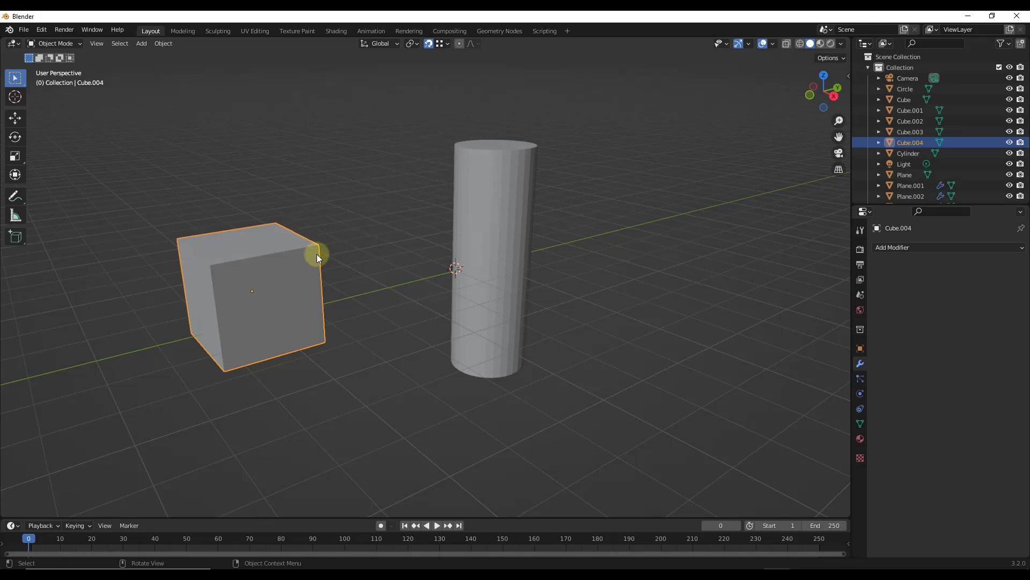
{"action": "key", "text": "g"}
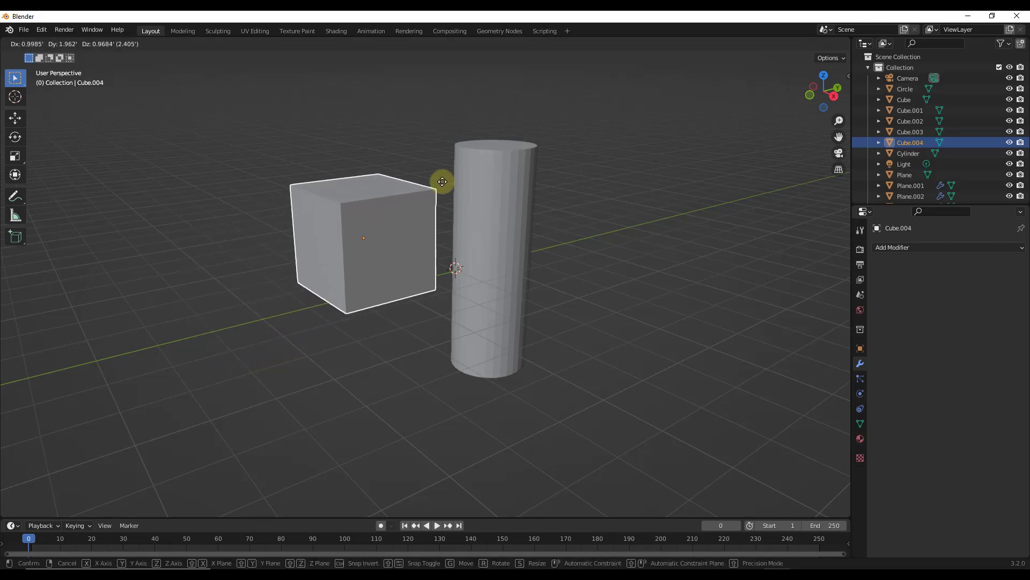
{"action": "key", "text": "ctrl"}
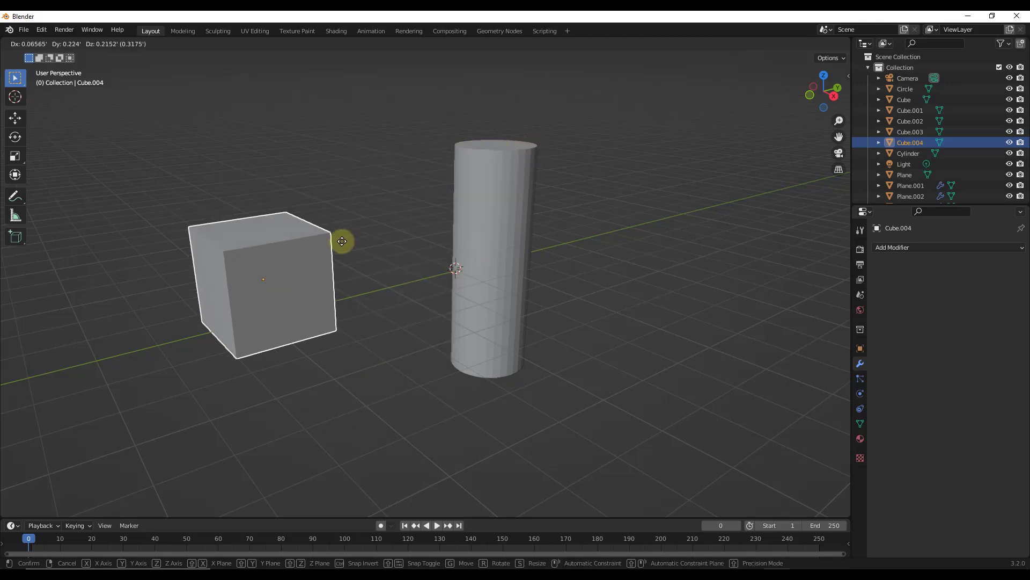
{"action": "right_click", "coordinate": [396, 231]}
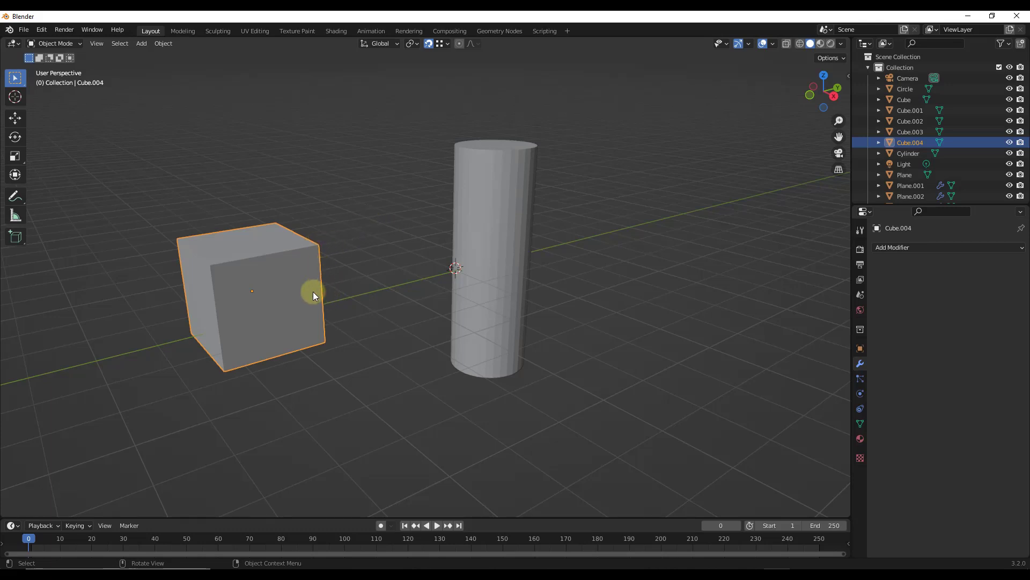
- Move the cube about 1.32 feet up along Z, snapping its top level with a vertex on the cylinder's top rim
{"action": "key", "text": "g"}
{"action": "key", "text": "z"}
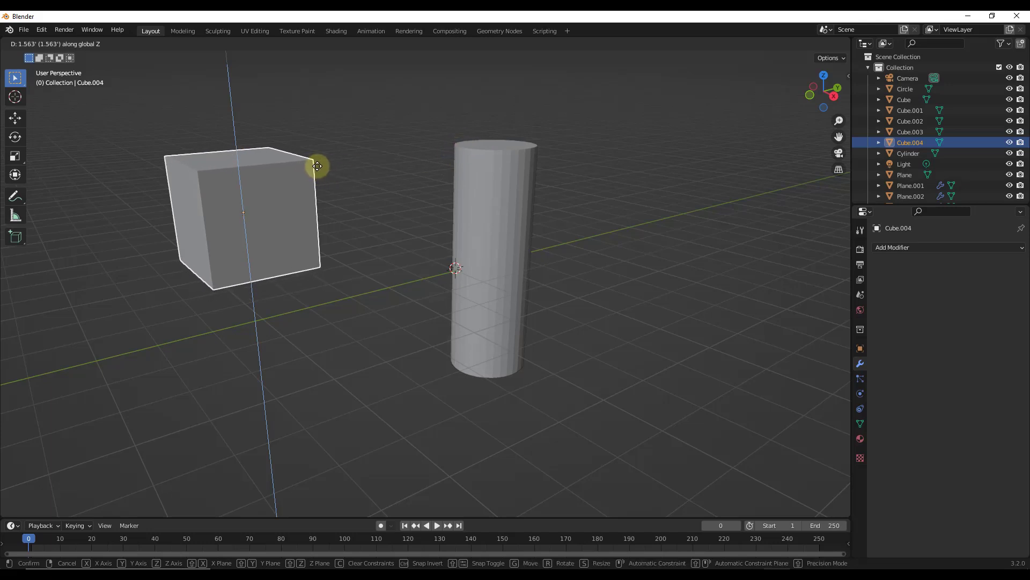
{"action": "left_click", "coordinate": [464, 147]}
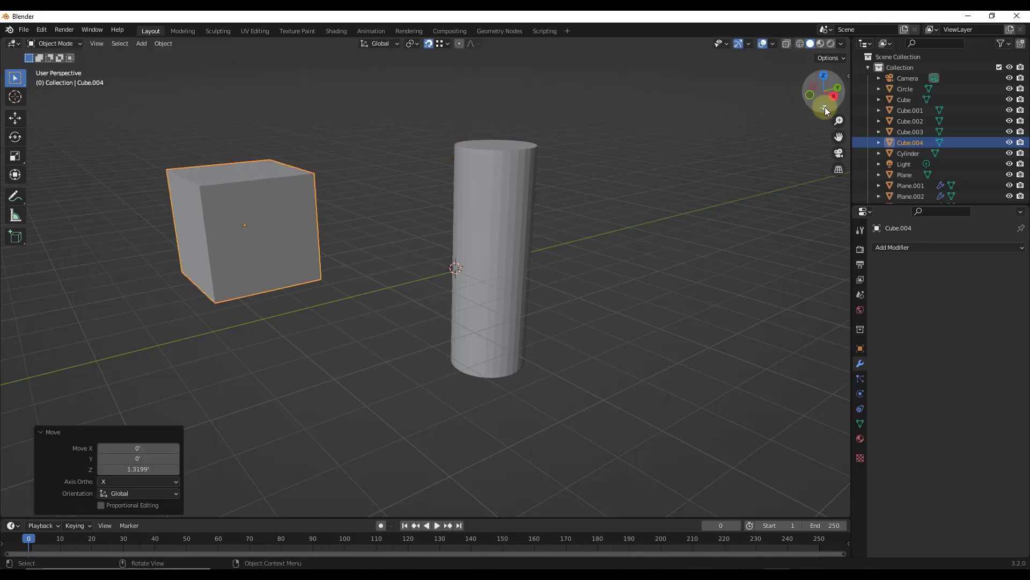
- In the right view, move the cube about 6.26 feet along Y so it lines up with the cylinder
{"action": "left_click", "coordinate": [833, 95]}
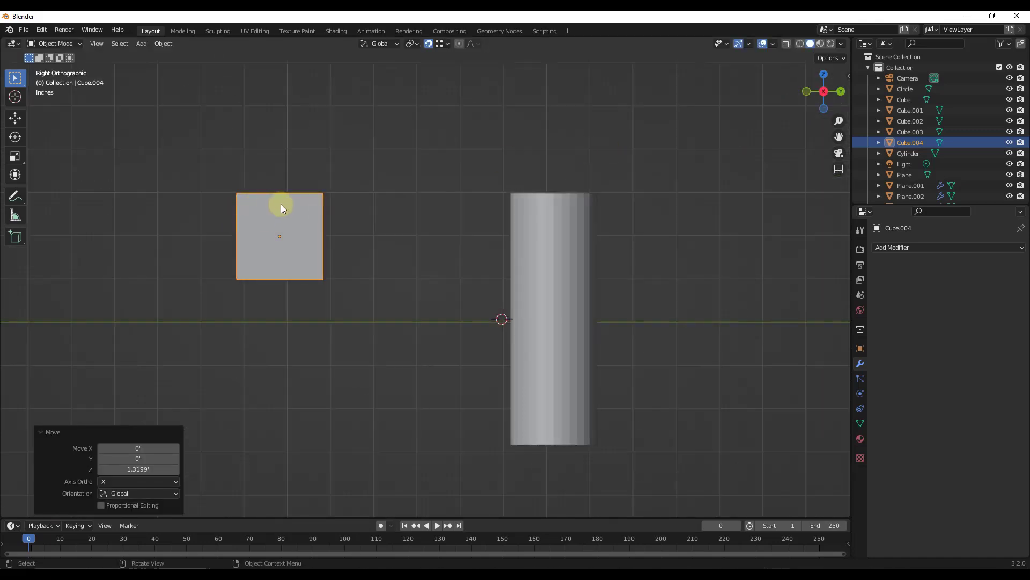
{"action": "key", "text": "g"}
{"action": "key", "text": "x"}
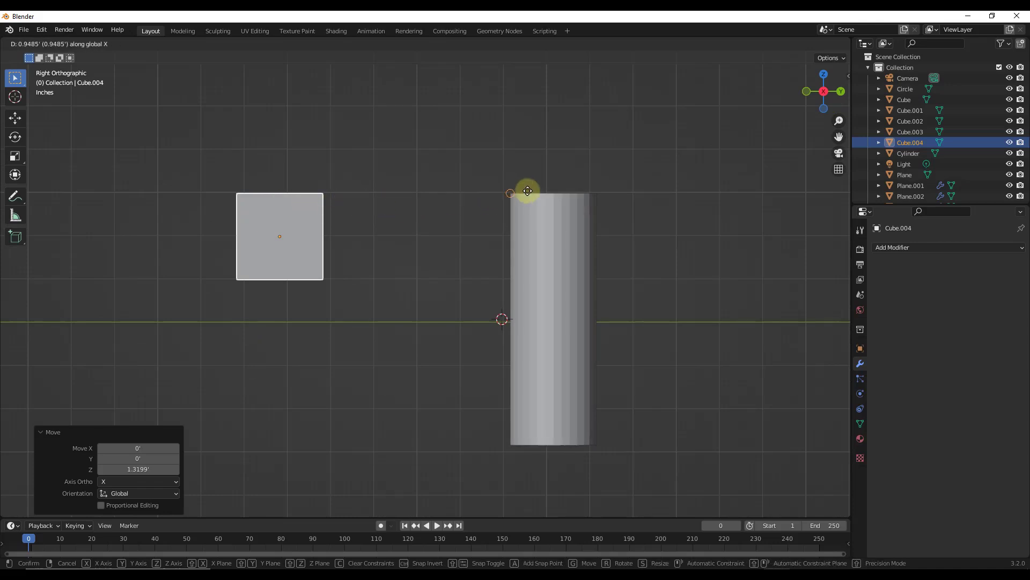
{"action": "key", "text": "y"}
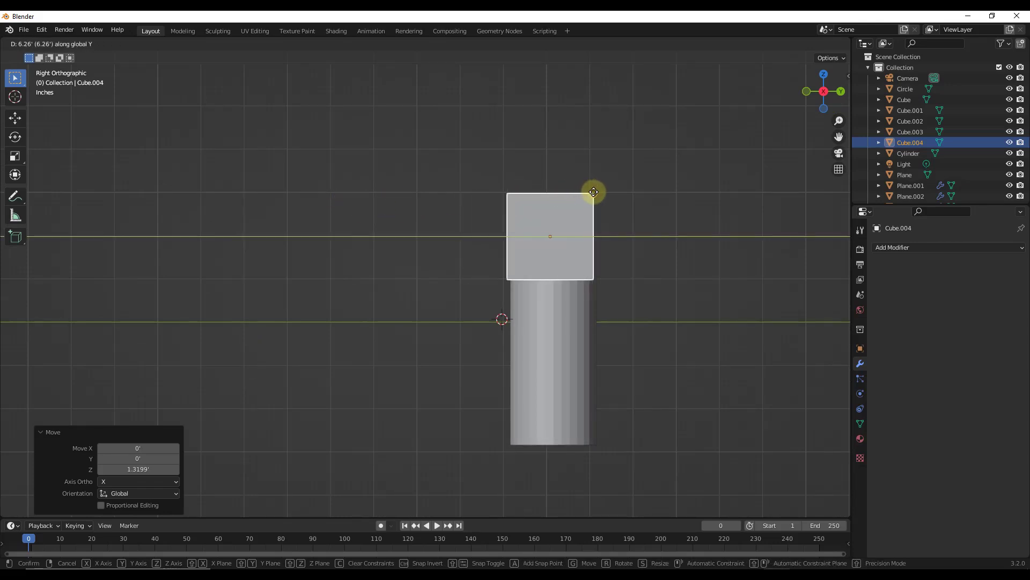
{"action": "left_click", "coordinate": [594, 192]}
- In the top view, align the cube with the cylinder along the X axis
{"action": "left_click", "coordinate": [824, 75]}
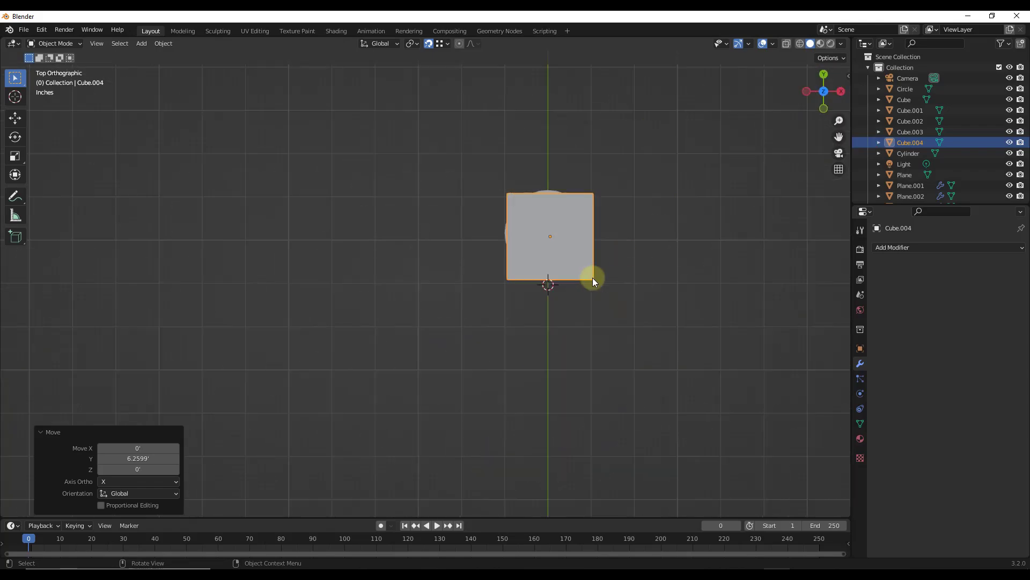
{"action": "key", "text": "g"}
{"action": "key", "text": "y"}
{"action": "key", "text": "x"}
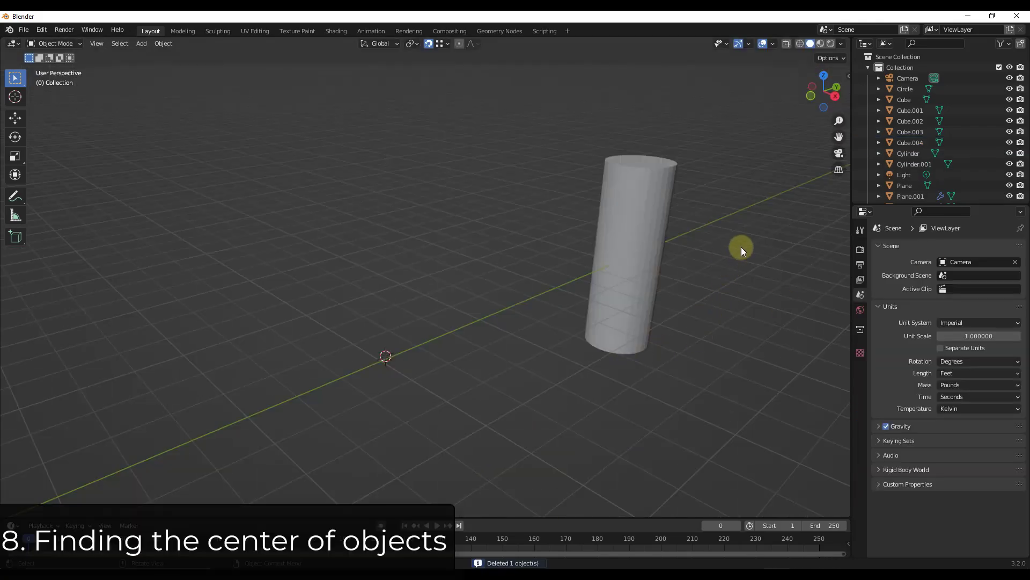
- Select the remaining cylinder and examine where its origin point sits in the perspective and top views
{"action": "scroll", "coordinate": [742, 250], "scroll_direction": "up", "scroll_amount": 2}
{"action": "left_click", "coordinate": [641, 280]}
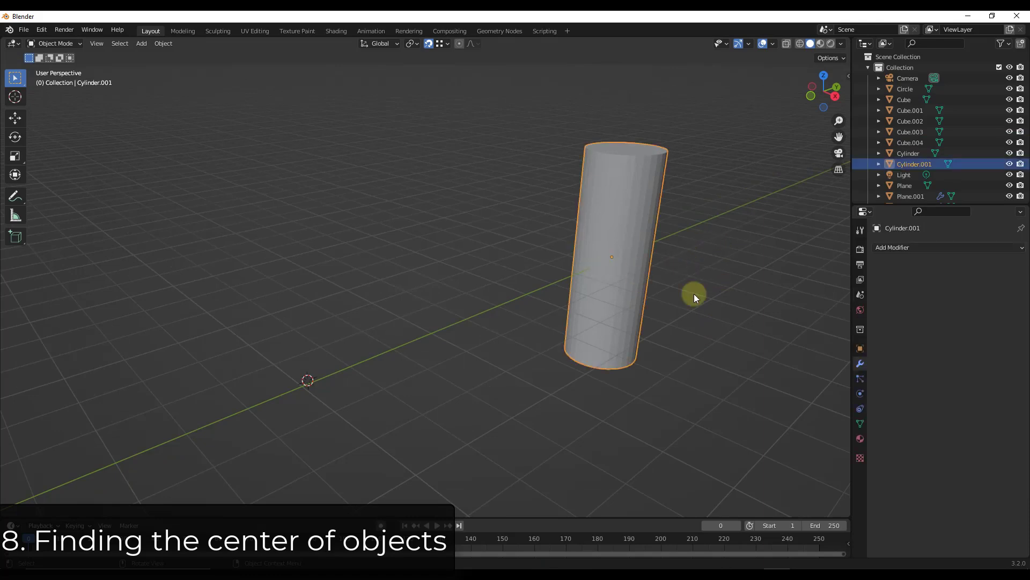
{"action": "scroll", "coordinate": [714, 215], "scroll_direction": "up", "scroll_amount": 1}
{"action": "scroll", "coordinate": [676, 206], "scroll_direction": "down", "scroll_amount": 1}
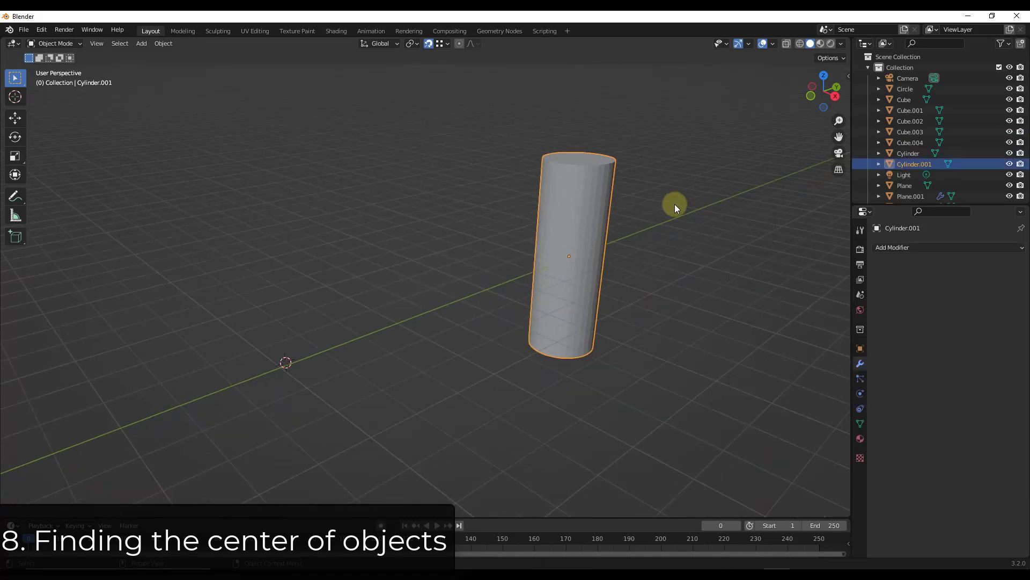
{"action": "scroll", "coordinate": [626, 227], "scroll_direction": "up", "scroll_amount": 3}
{"action": "scroll", "coordinate": [553, 173], "scroll_direction": "down", "scroll_amount": 1}
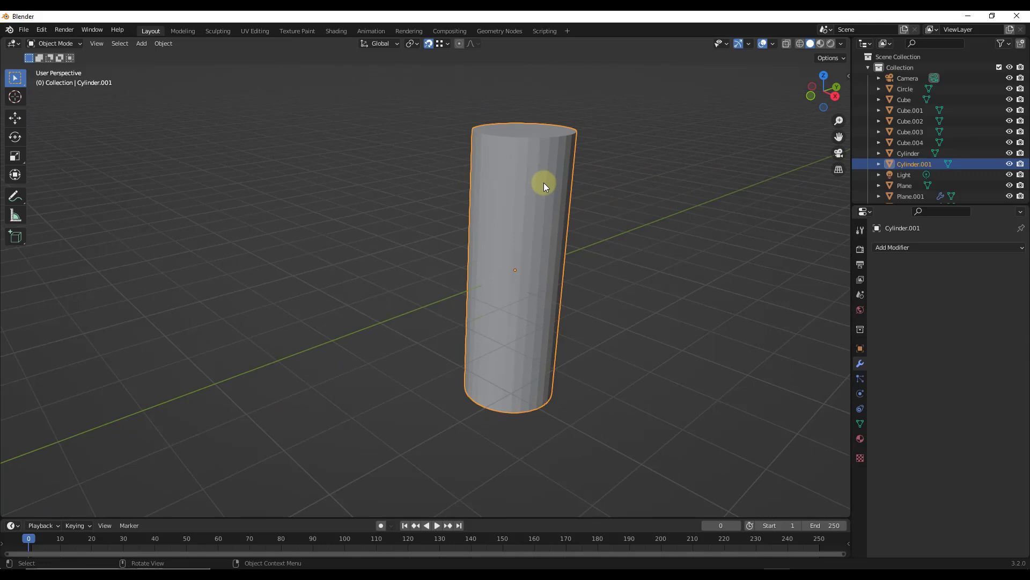
{"action": "left_click", "coordinate": [826, 78]}
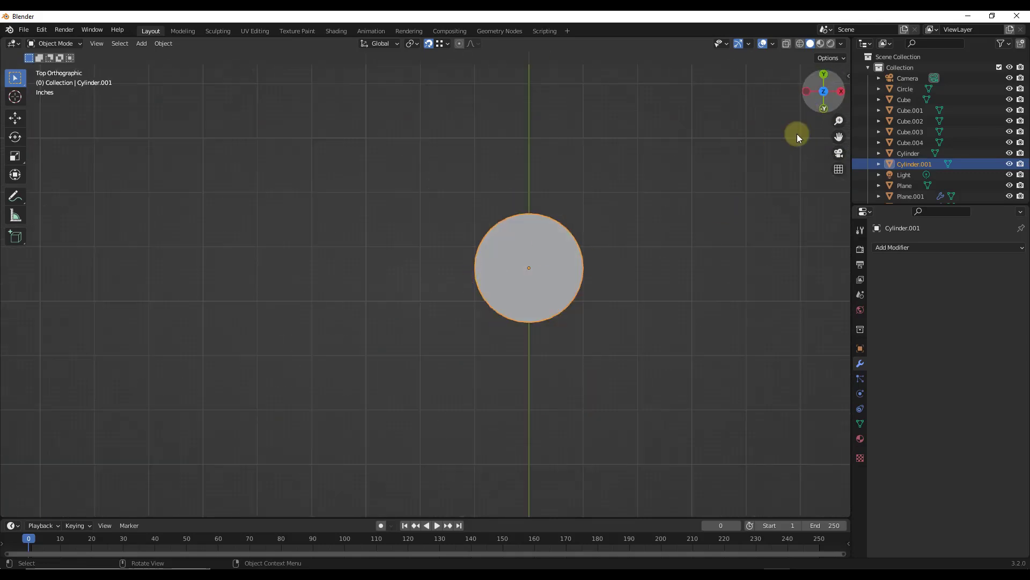
{"action": "middle_click_drag", "start_coordinate": [613, 299], "coordinate": [551, 230]}
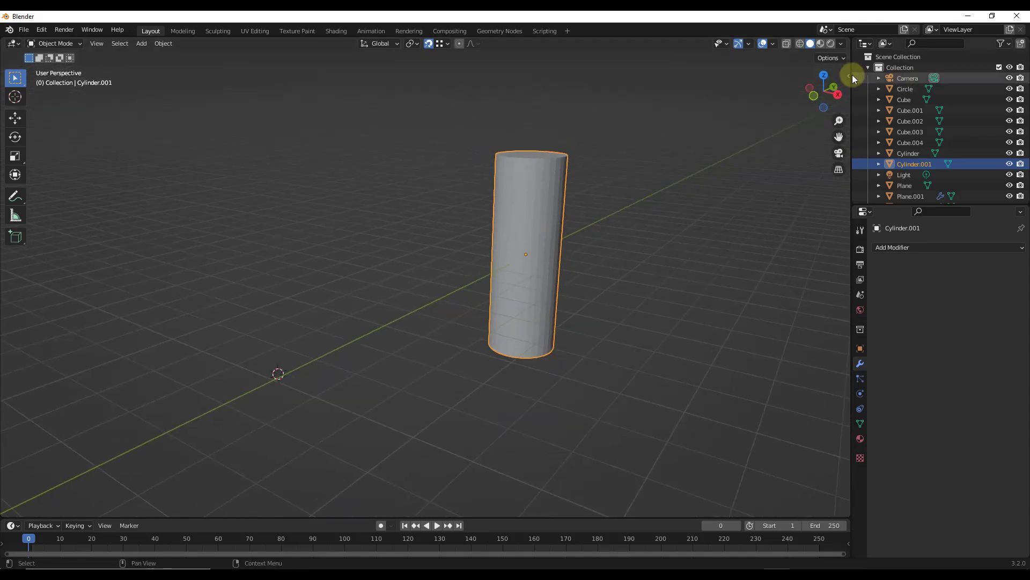
- Limit transforms to origins, move the cylinder's origin about -5.49 feet along Y, and turn the origin-only option off
{"action": "left_click", "coordinate": [829, 59]}
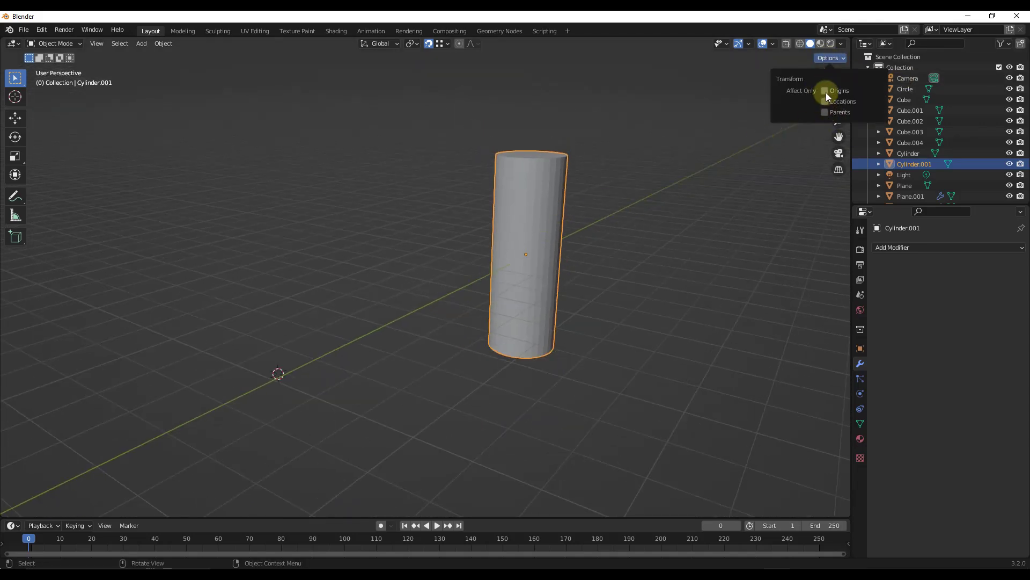
{"action": "key", "text": "g"}
{"action": "key", "text": "y"}
{"action": "left_click", "coordinate": [522, 257]}
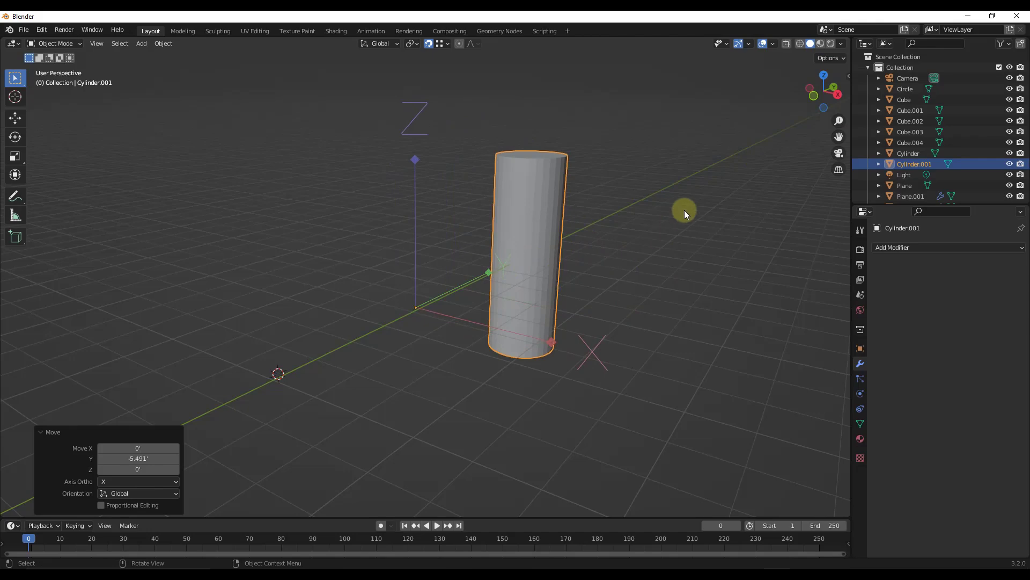
{"action": "left_click", "coordinate": [829, 58]}
{"action": "middle_click_drag", "start_coordinate": [675, 214], "coordinate": [588, 217]}
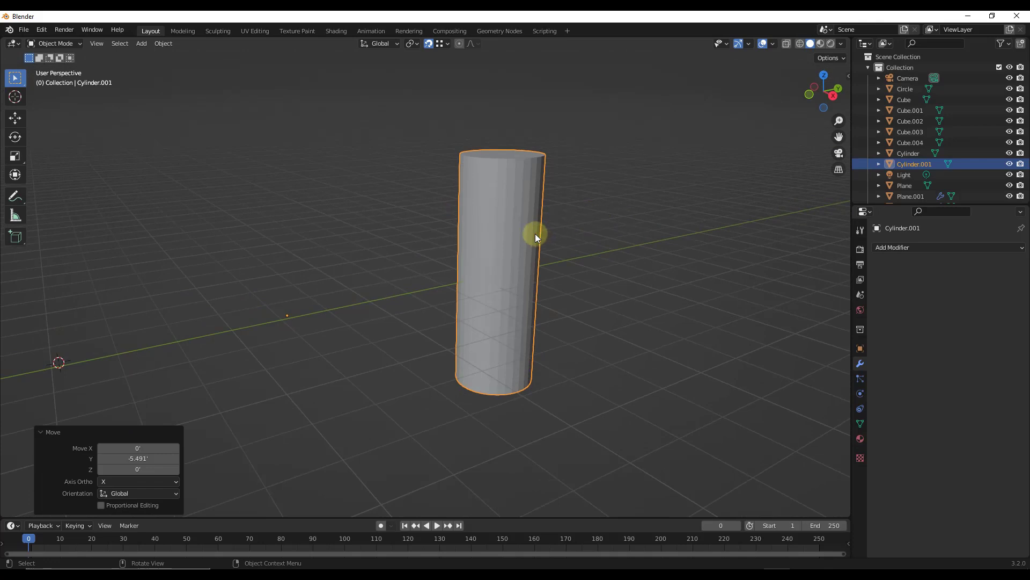
- Set the cylinder's origin to its geometry, trying Bounds Center before returning to Median Center
{"action": "left_click", "coordinate": [163, 43]}
{"action": "mouse_move", "coordinate": [184, 64]}
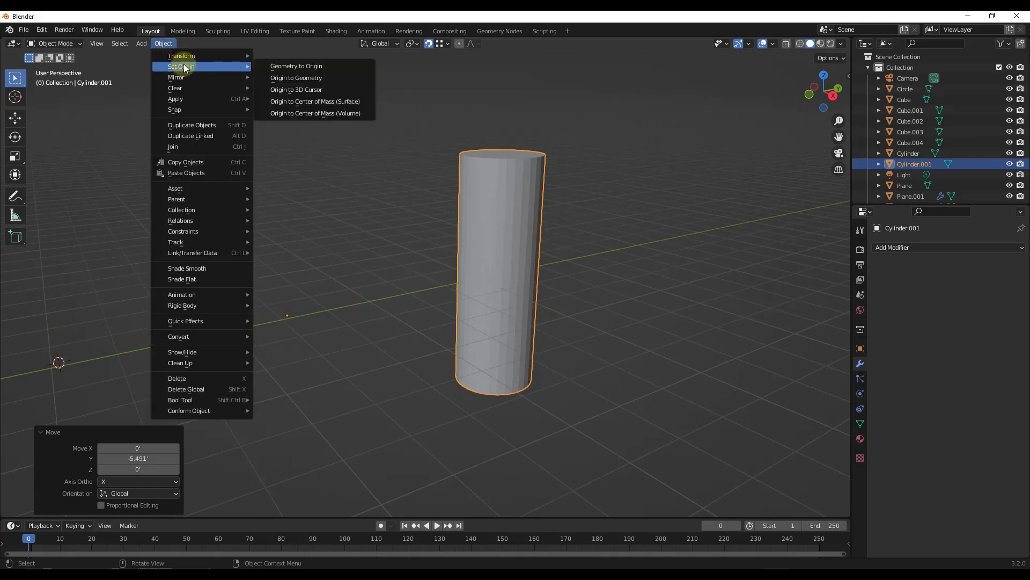
{"action": "left_click", "coordinate": [308, 78]}
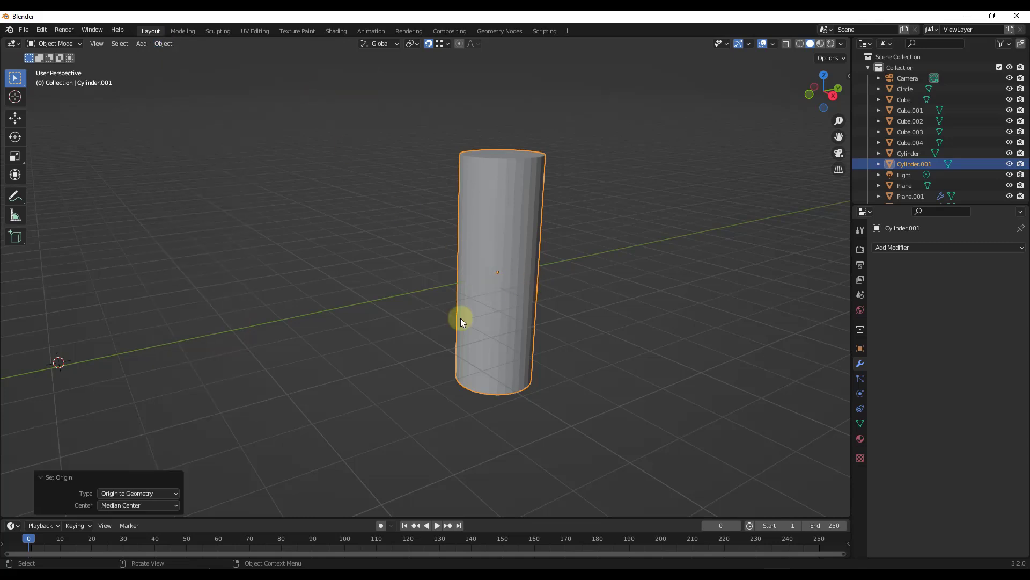
{"action": "left_click", "coordinate": [141, 504]}
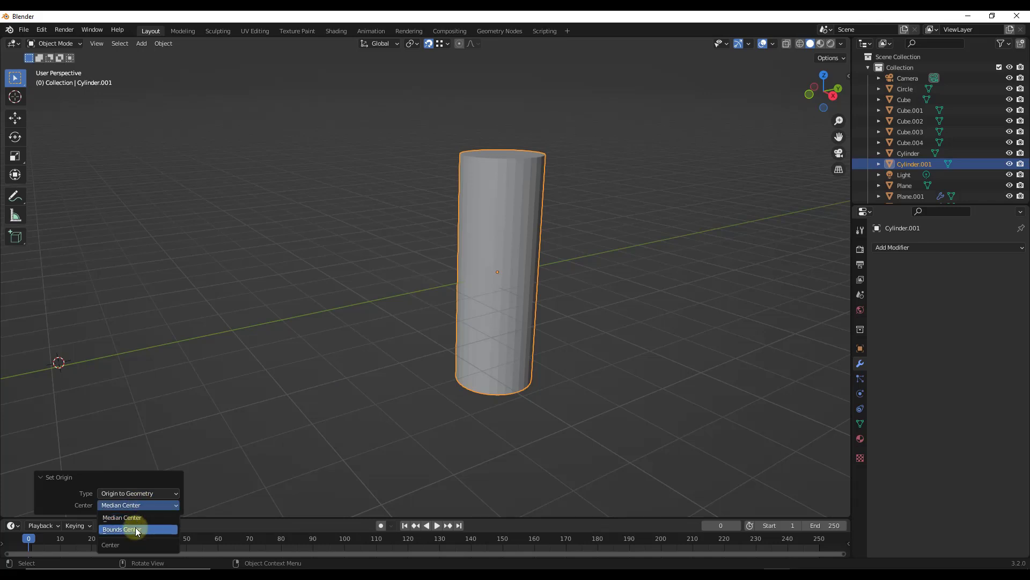
{"action": "left_click", "coordinate": [136, 529]}
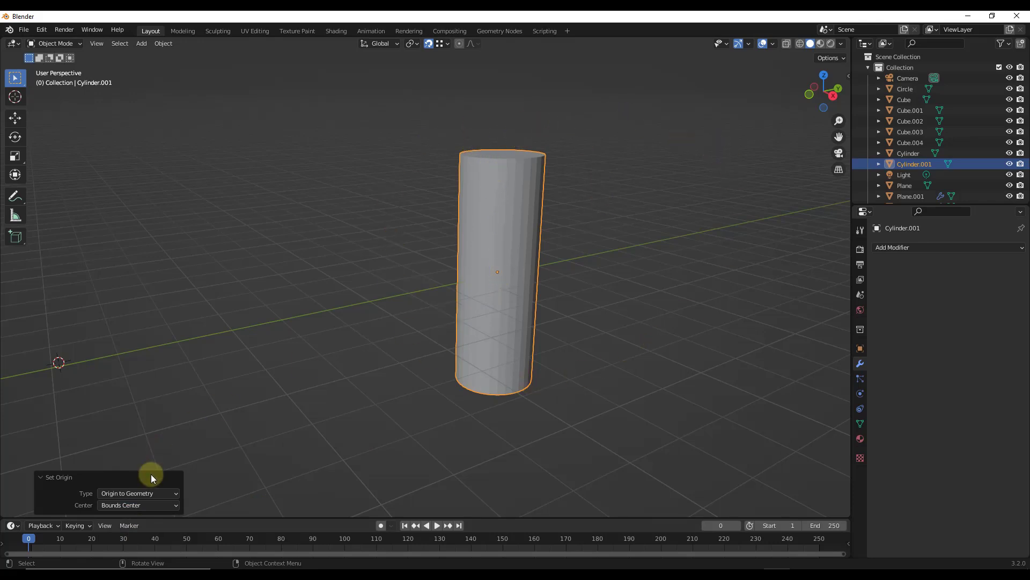
{"action": "left_click", "coordinate": [131, 504]}
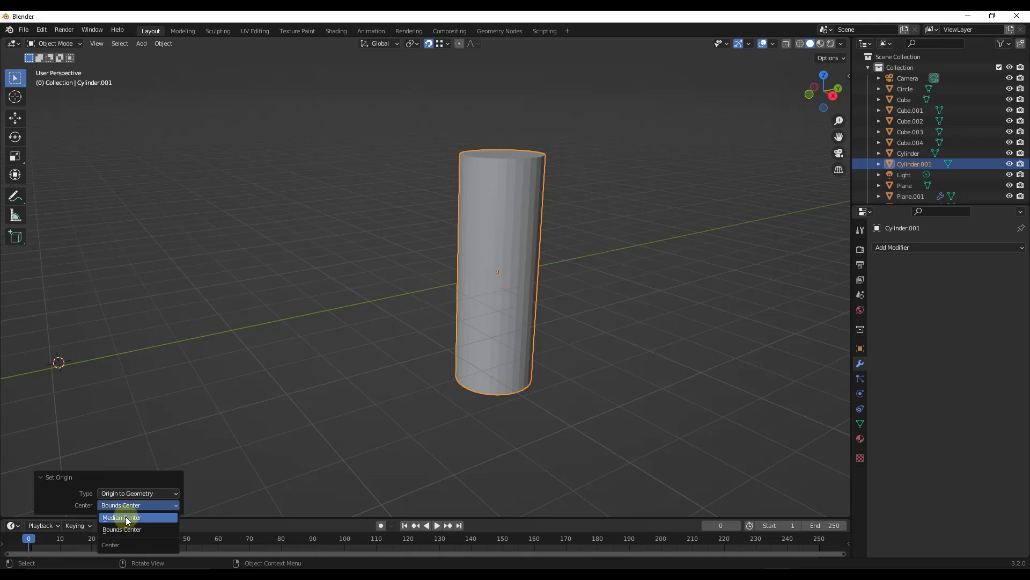
{"action": "left_click", "coordinate": [128, 519]}
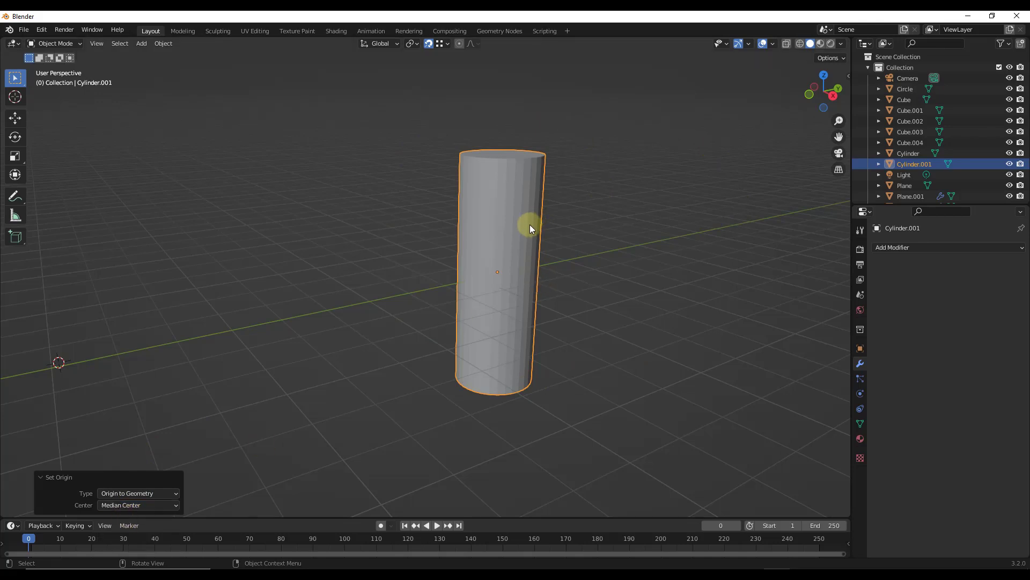
- Limit transforms to origins and move the cylinder's origin about 2.91 feet down along Z to its base
{"action": "left_click", "coordinate": [834, 60]}
{"action": "left_click", "coordinate": [826, 91]}
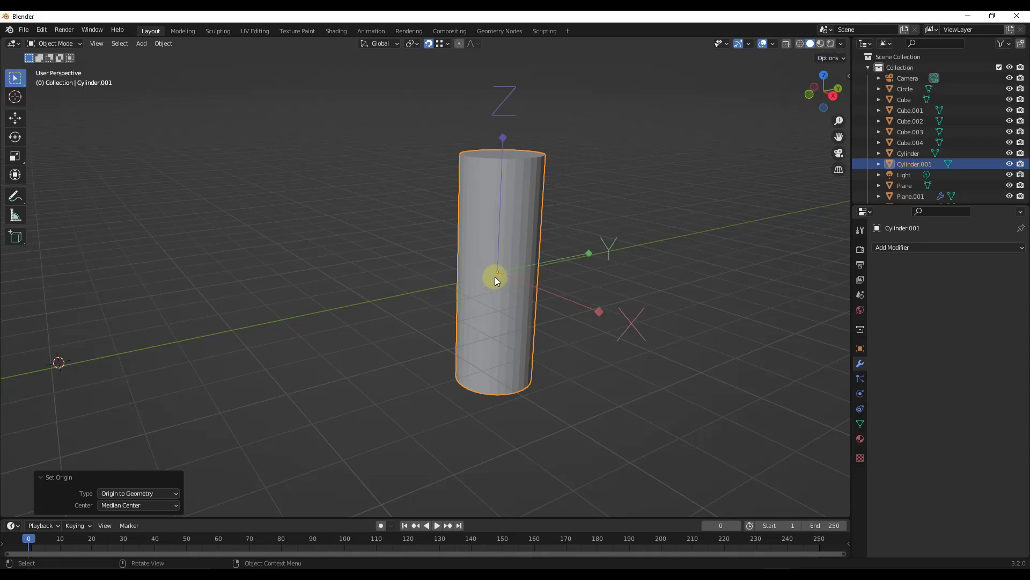
{"action": "key", "text": "g"}
{"action": "key", "text": "z"}
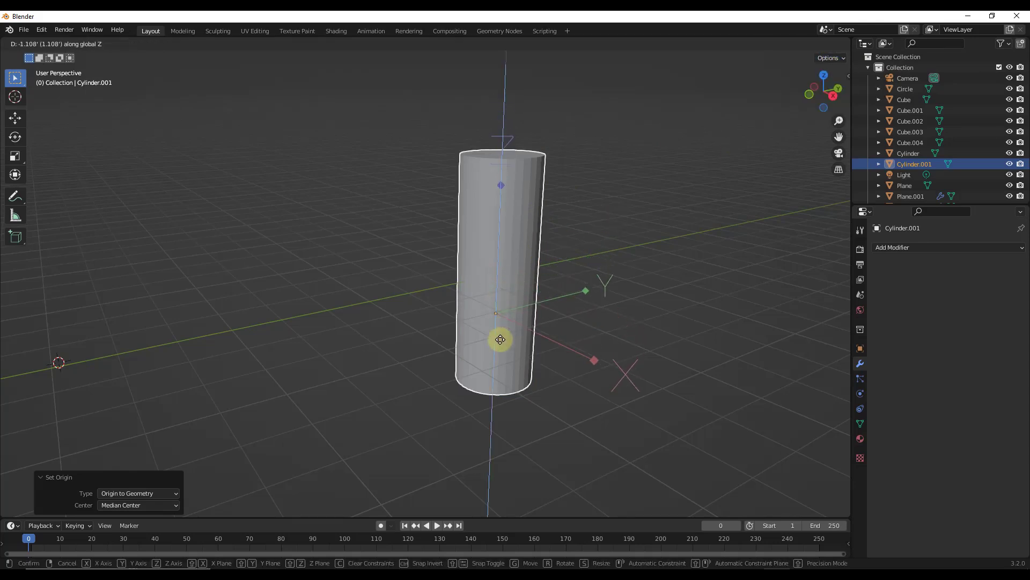
{"action": "left_click", "coordinate": [517, 394]}
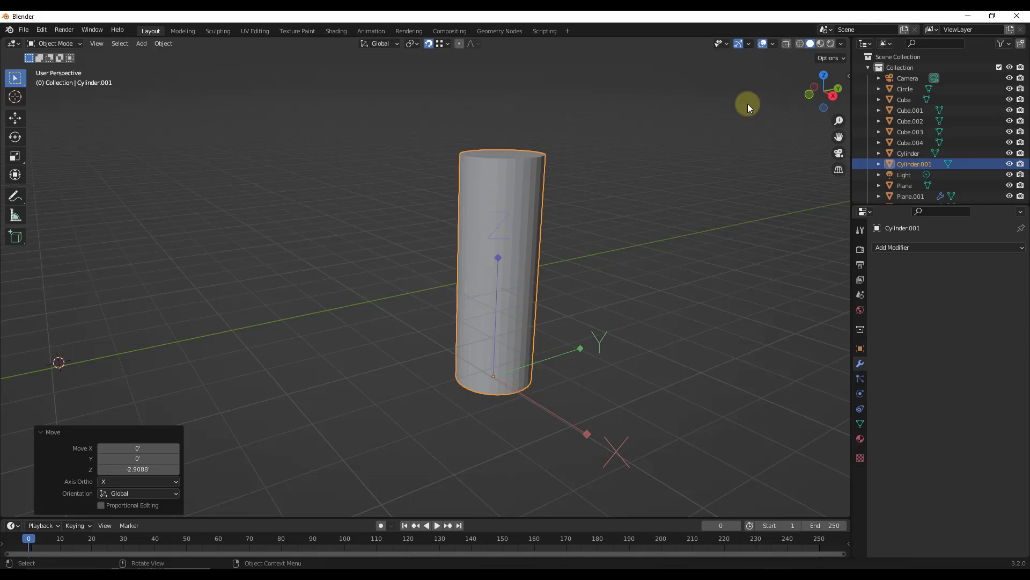
- Add a plane at the circle's center, stretch it along X, and scale the whole plane down by 0.225
{"action": "middle_click_drag", "start_coordinate": [521, 381], "coordinate": [532, 279]}
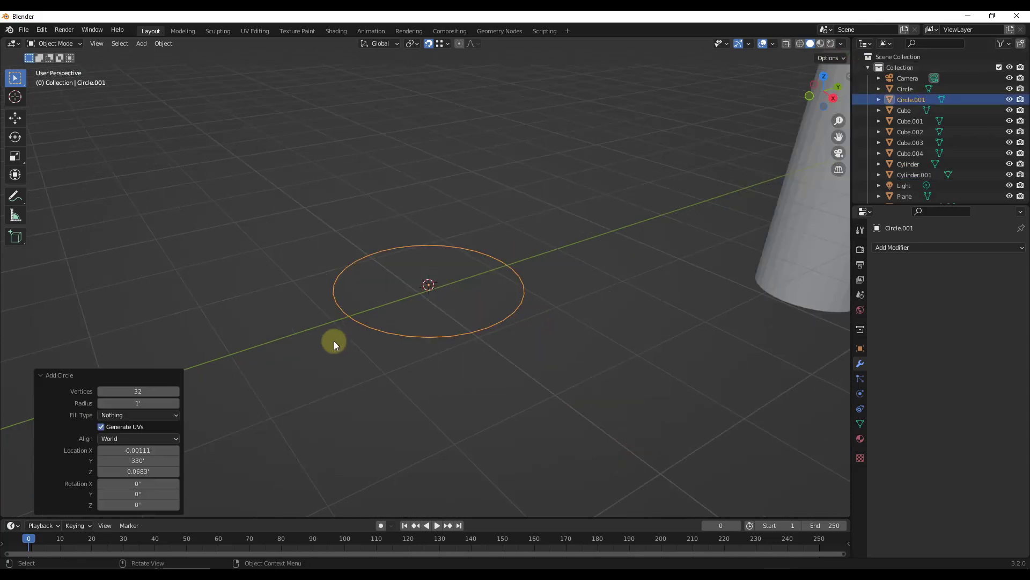
{"action": "middle_click_drag", "start_coordinate": [426, 278], "coordinate": [433, 294]}
{"action": "key", "text": "shift+a"}
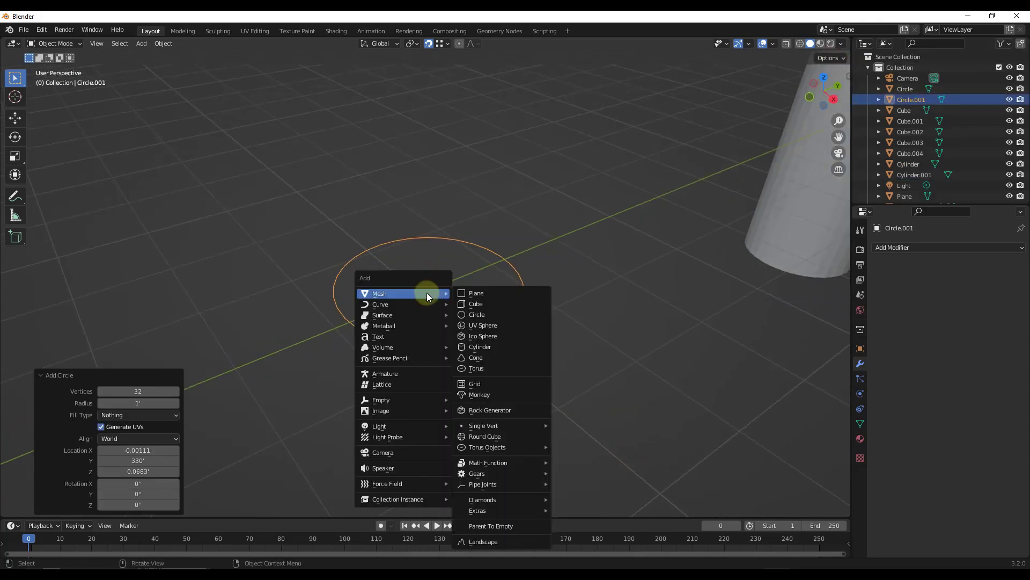
{"action": "left_click", "coordinate": [477, 293]}
{"action": "key", "text": "s"}
{"action": "key", "text": "x"}
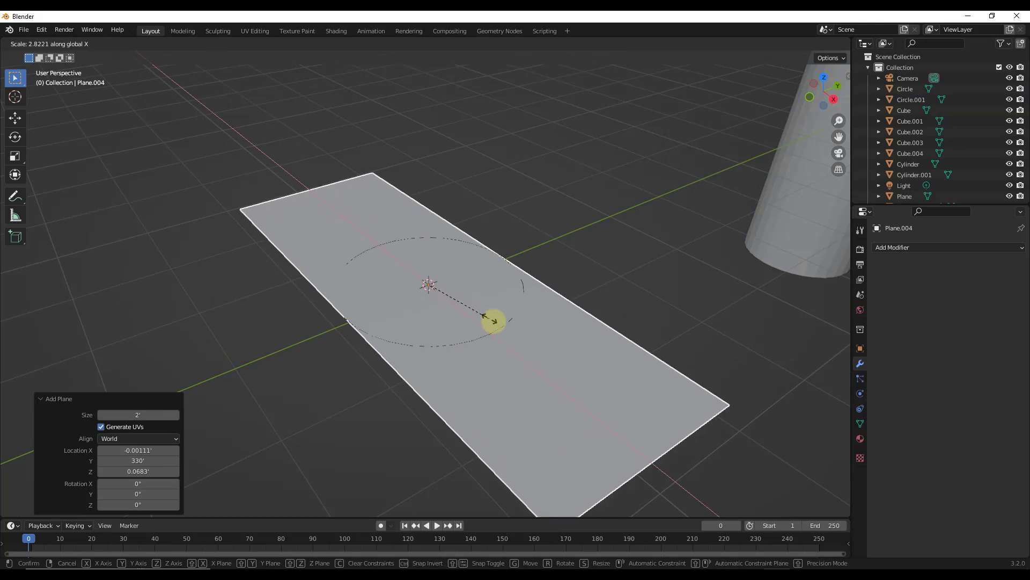
{"action": "left_click", "coordinate": [591, 359]}
{"action": "key", "text": "s"}
{"action": "left_click", "coordinate": [471, 298]}
- Narrow the plane into a strip by scaling it 0.432 along Y, and move it about -2.38 feet along X
{"action": "key", "text": "s"}
{"action": "key", "text": "y"}
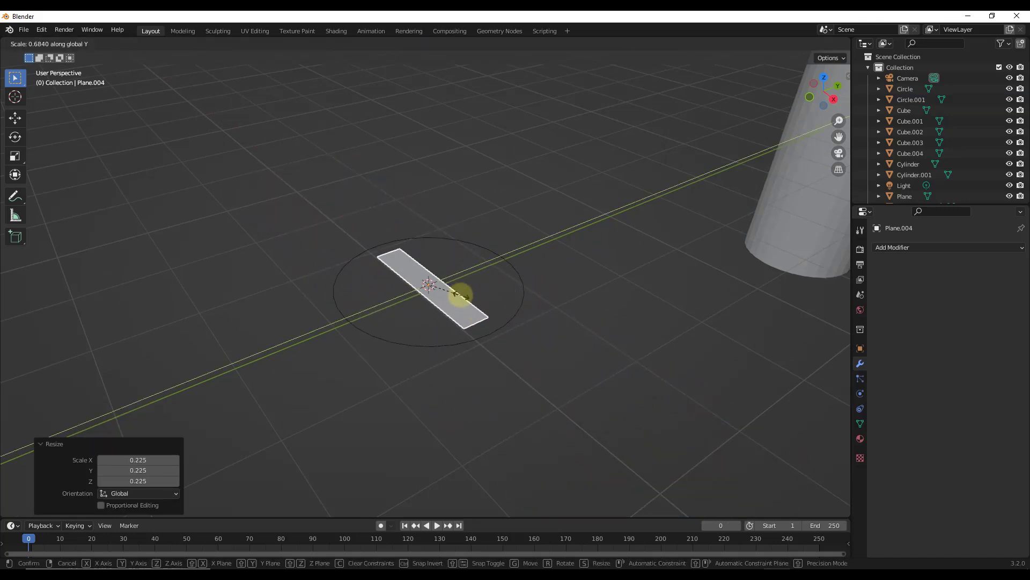
{"action": "left_click", "coordinate": [455, 301]}
{"action": "key", "text": "g"}
{"action": "key", "text": "z"}
{"action": "key", "text": "x"}
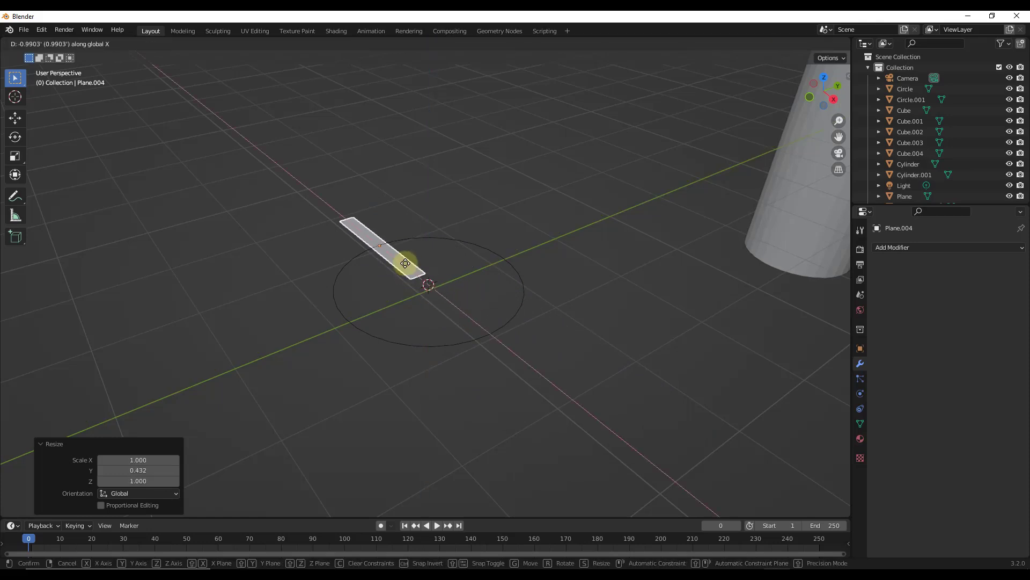
{"action": "left_click", "coordinate": [360, 231]}
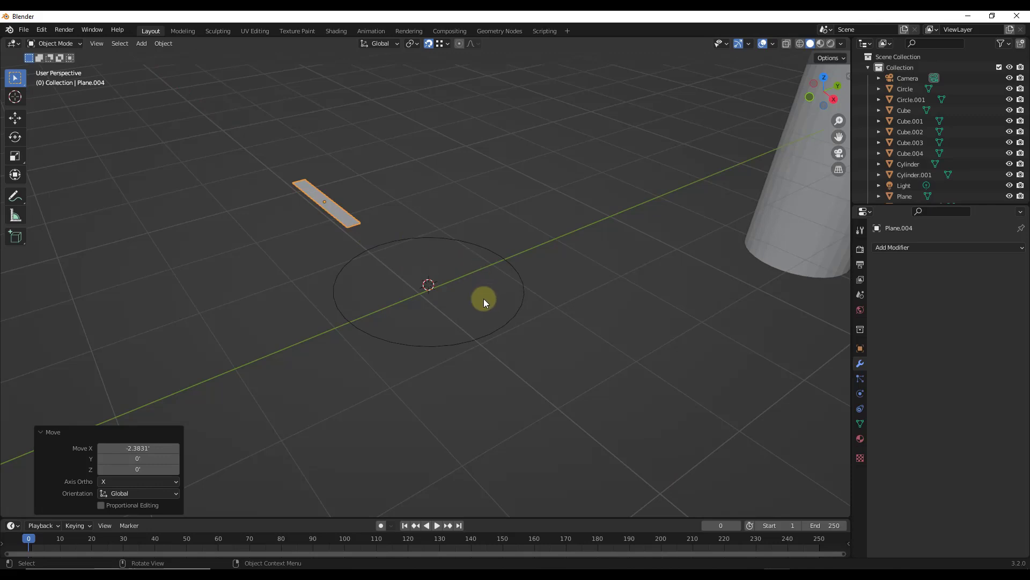
- Add a Plain Axes empty at the 3D cursor in the circle's center
{"action": "scroll", "coordinate": [467, 291], "scroll_direction": "up", "scroll_amount": 1}
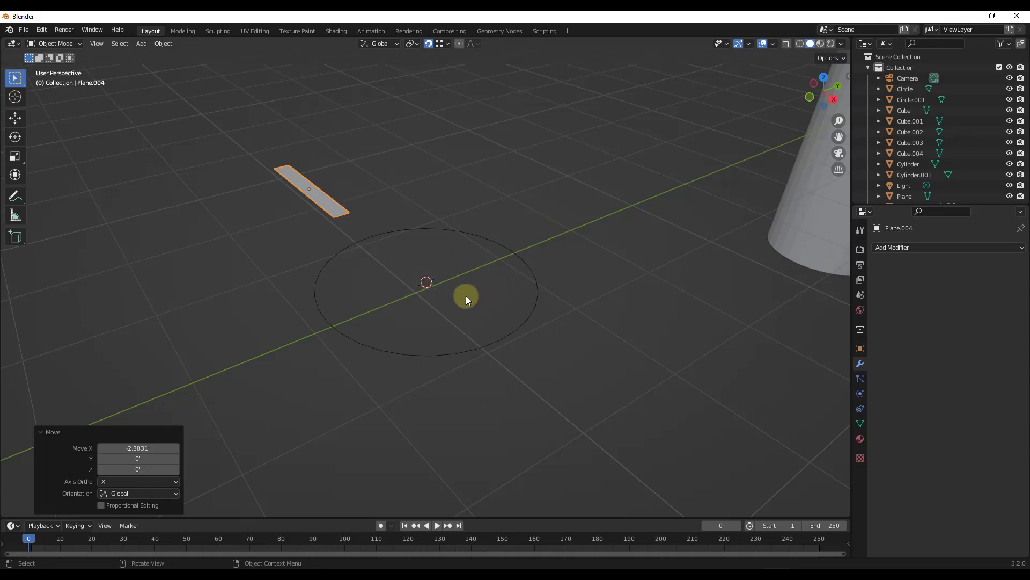
{"action": "key", "text": "shift+a"}
{"action": "mouse_move", "coordinate": [410, 391]}
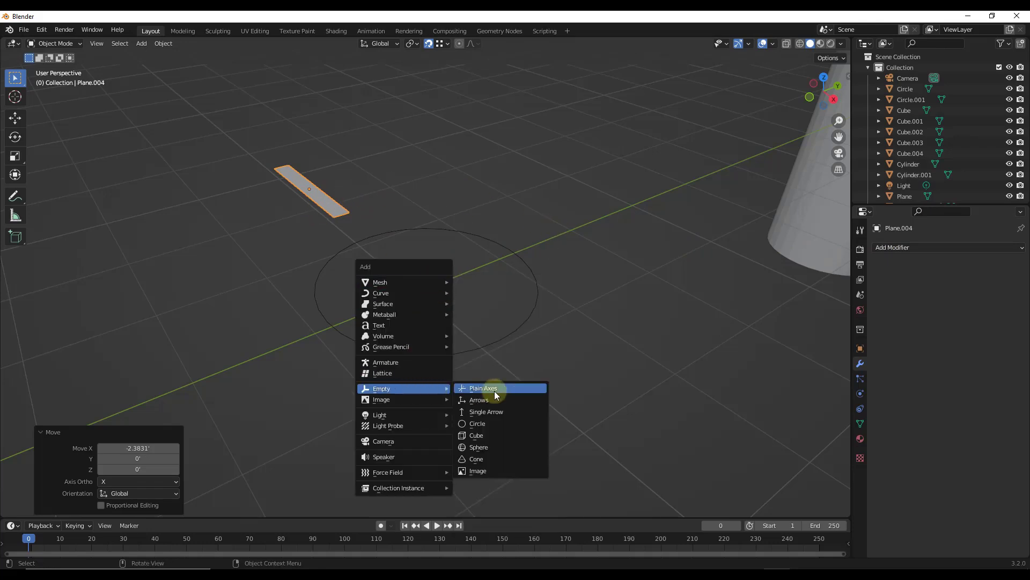
{"action": "left_click", "coordinate": [482, 389]}
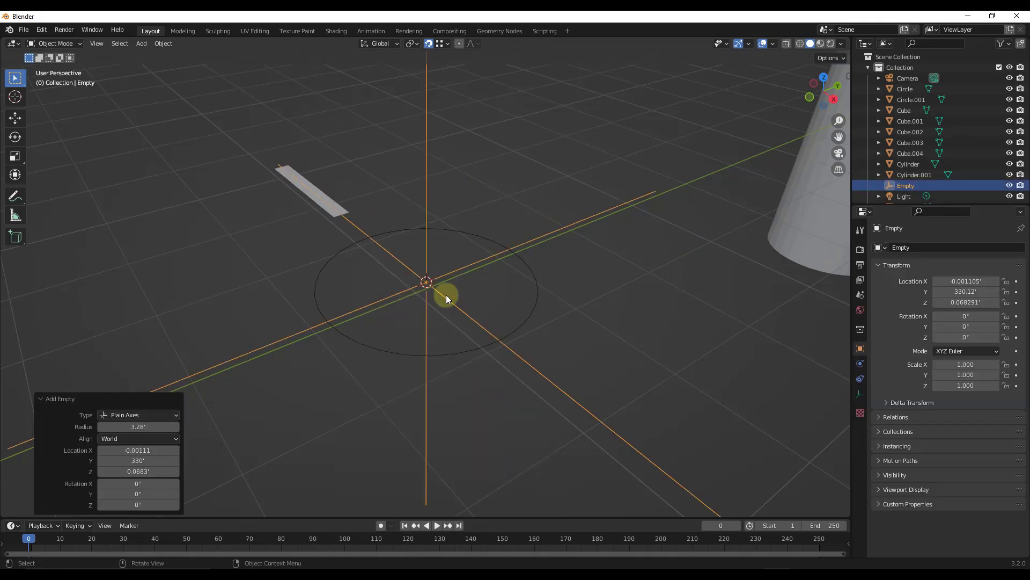
- Add an Array modifier to the plane strip and switch it from Relative Offset to Object Offset
{"action": "left_click", "coordinate": [326, 201]}
{"action": "left_click", "coordinate": [902, 248]}
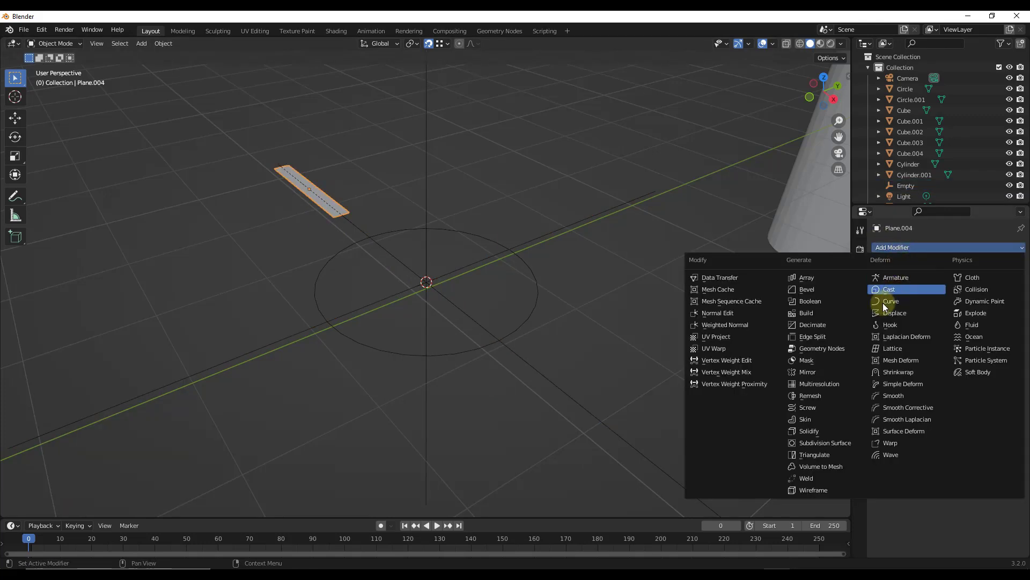
{"action": "left_click", "coordinate": [811, 276]}
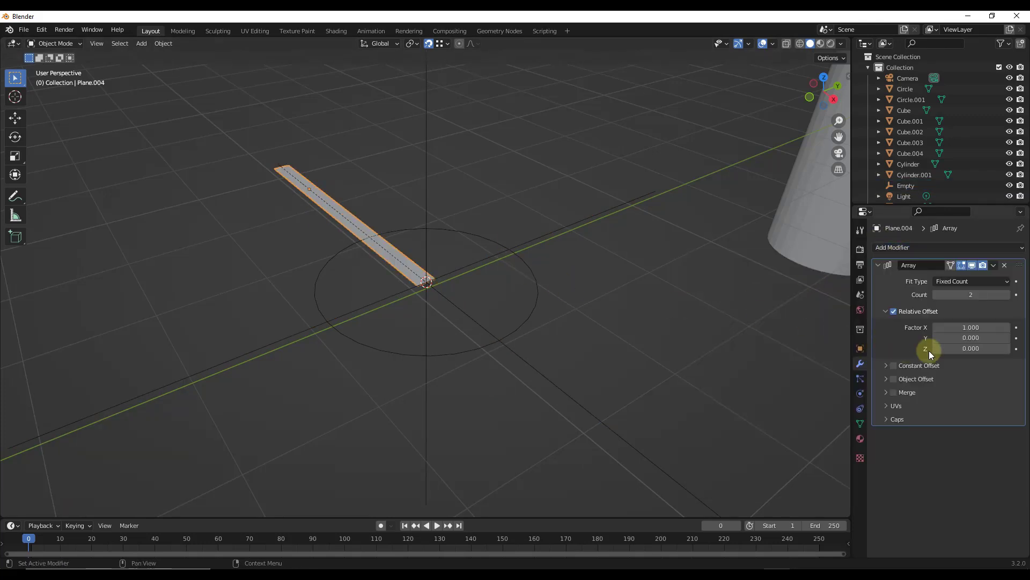
{"action": "left_click", "coordinate": [893, 379]}
{"action": "left_click", "coordinate": [894, 311]}
{"action": "left_click", "coordinate": [886, 379]}
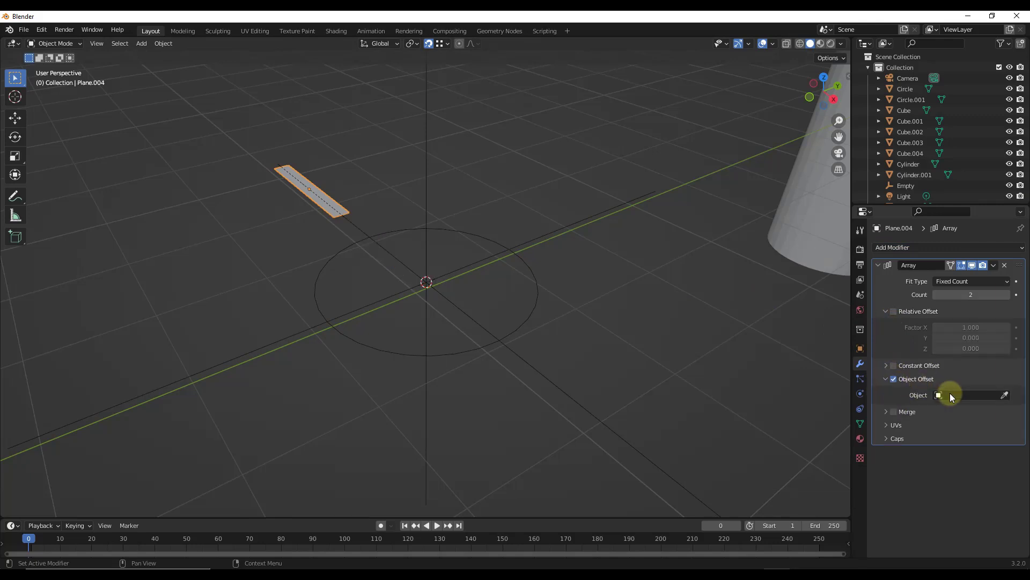
- Set the Empty as the offset object of the strip's Array modifier
{"action": "left_click", "coordinate": [950, 395]}
{"action": "type", "text": "e"}
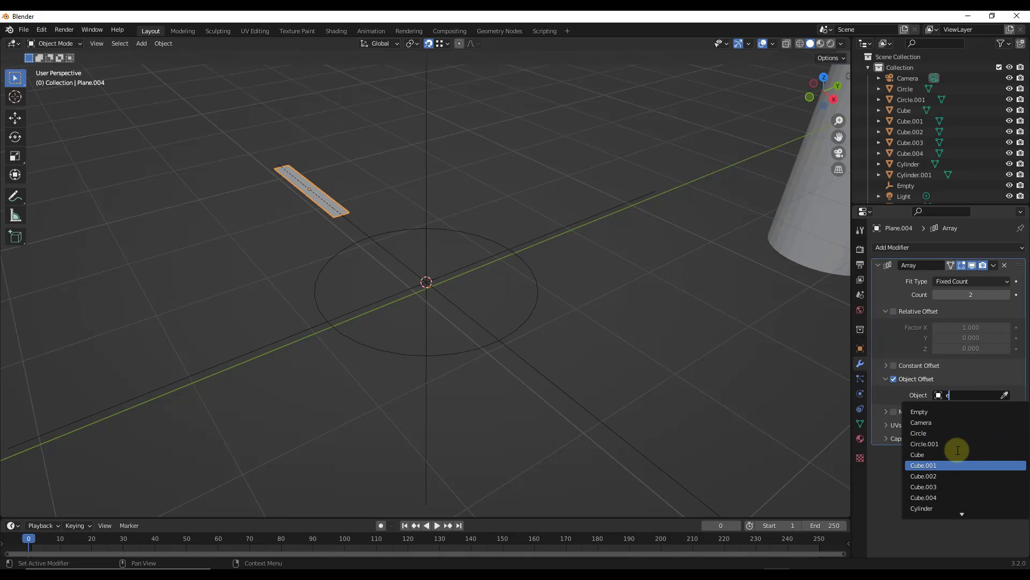
{"action": "type", "text": "mp"}
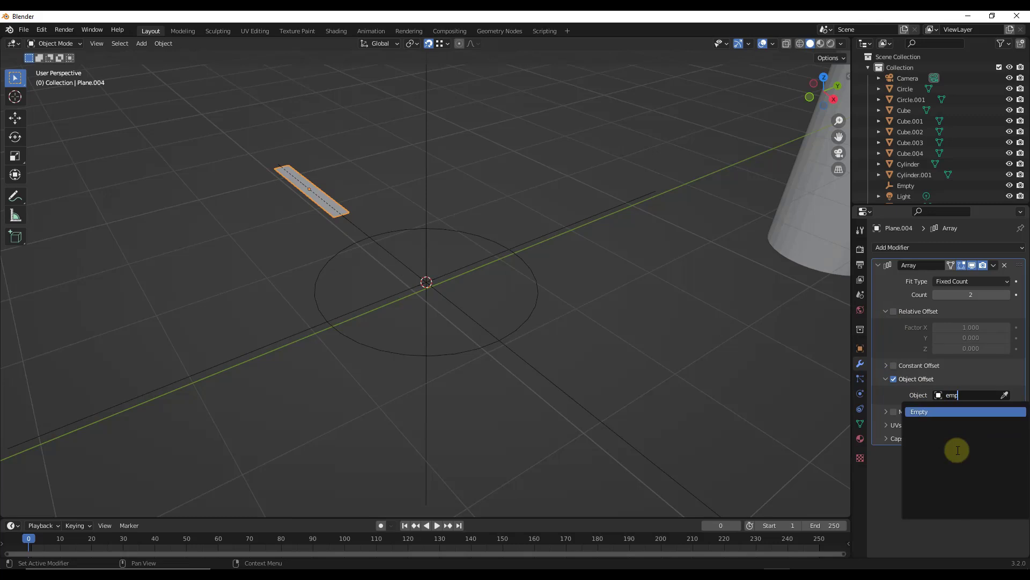
{"action": "left_click", "coordinate": [934, 411]}
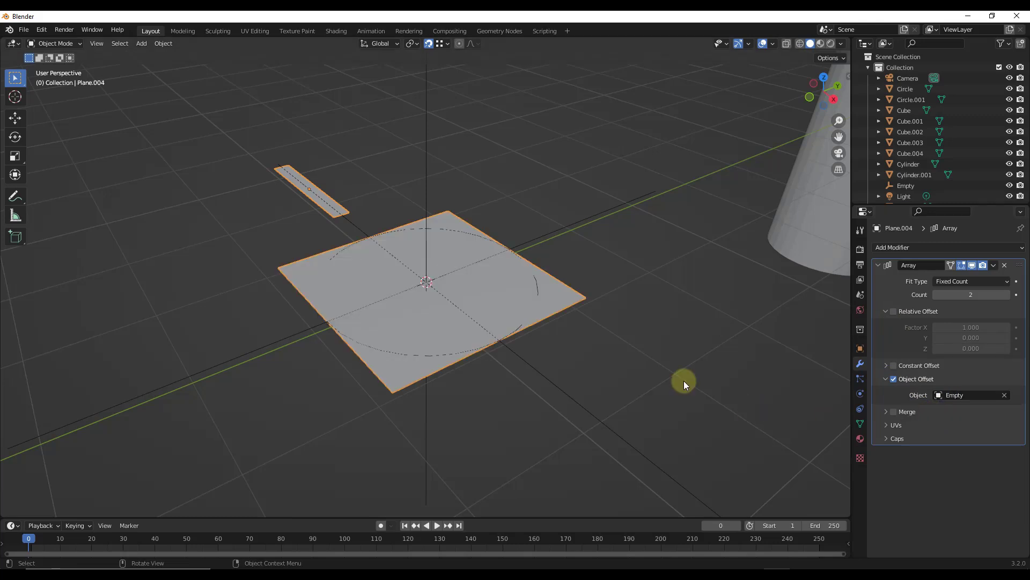
- Rotate the Empty about -27.2° around the Z axis
{"action": "left_click", "coordinate": [430, 280]}
{"action": "key", "text": "r"}
{"action": "key", "text": "z"}
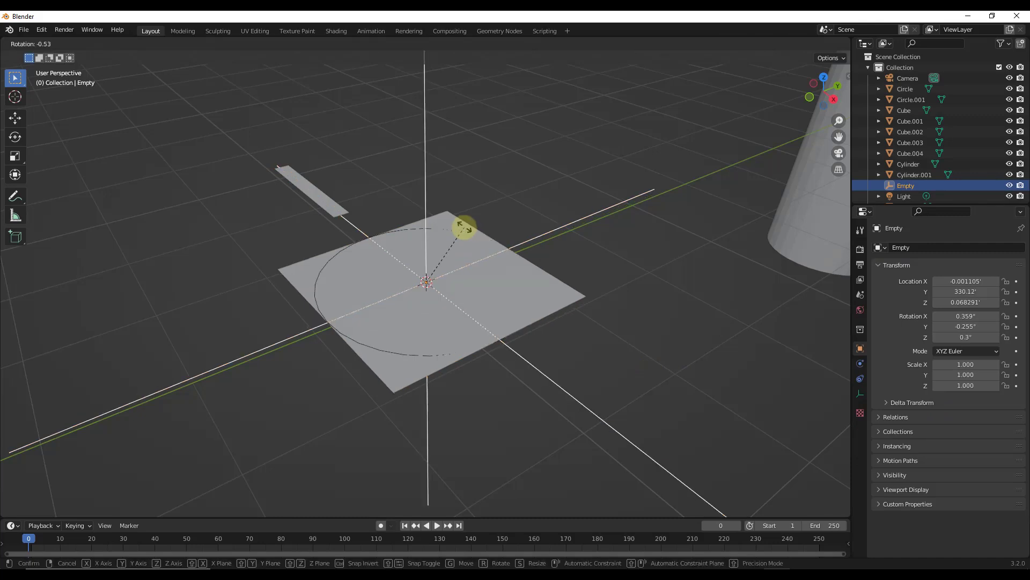
{"action": "left_click", "coordinate": [516, 235]}
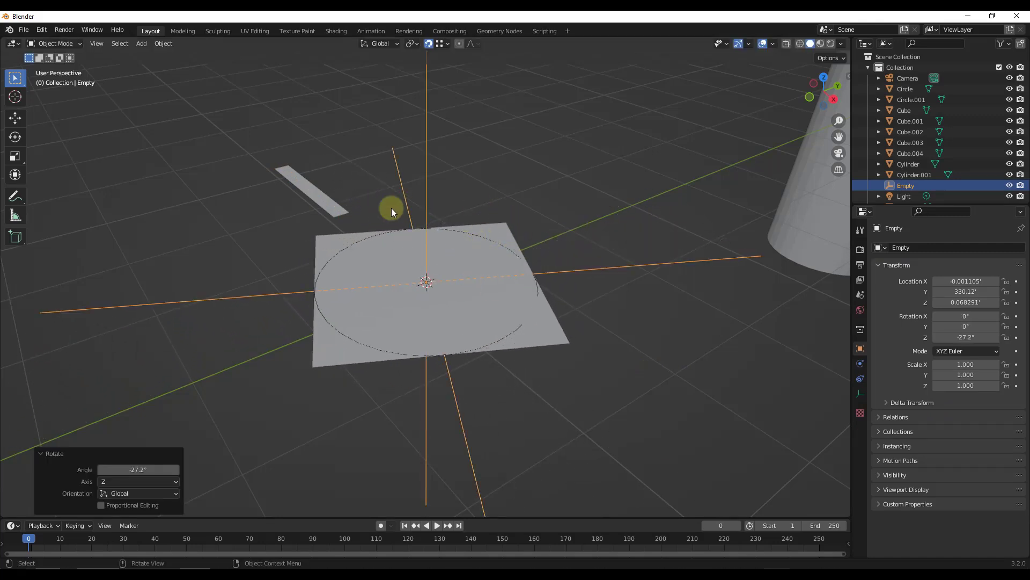
- Apply rotation and scale to the arrayed plane strip
{"action": "left_click", "coordinate": [330, 209]}
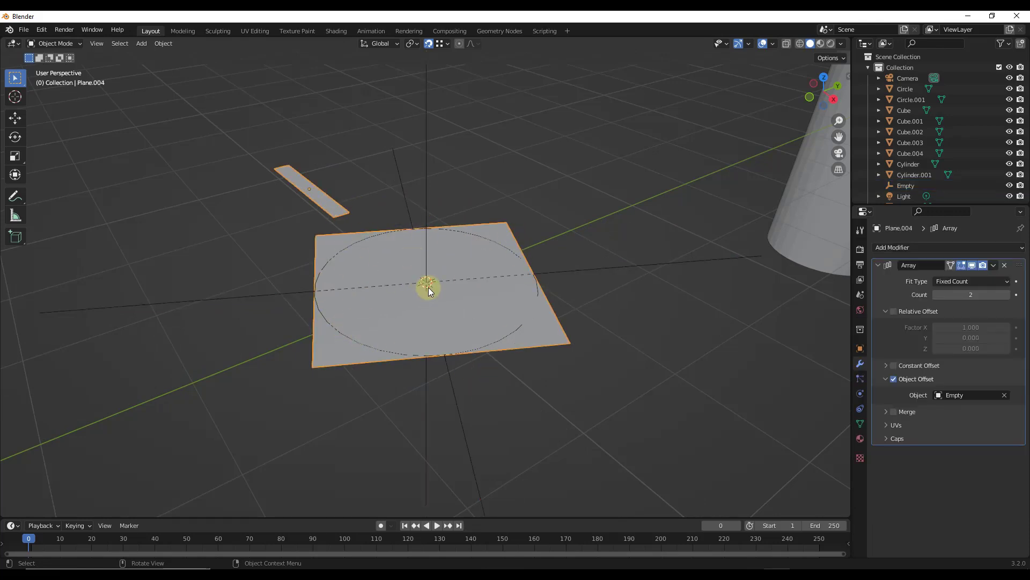
{"action": "left_click", "coordinate": [164, 42]}
{"action": "mouse_move", "coordinate": [193, 99]}
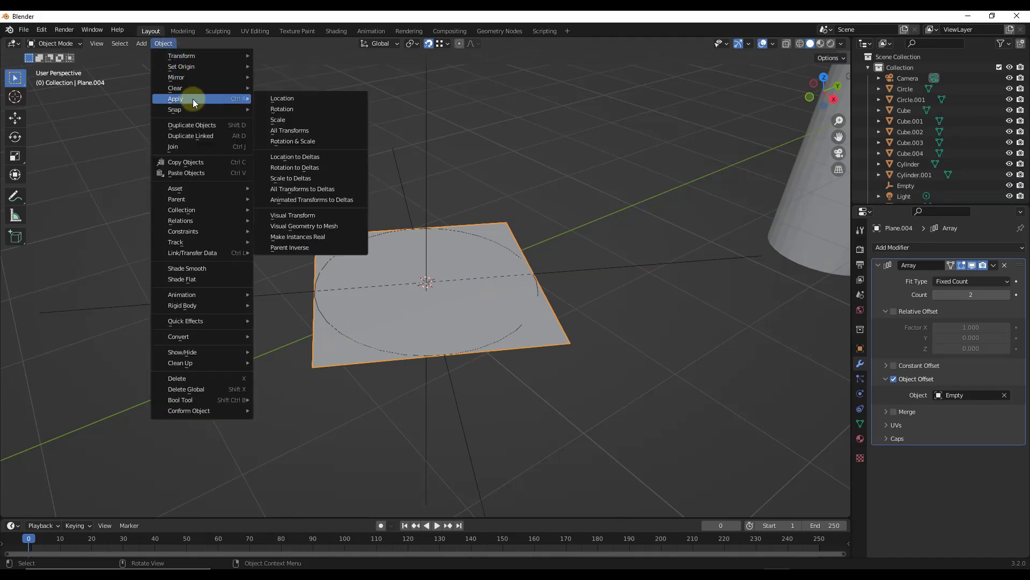
{"action": "left_click", "coordinate": [295, 142]}
{"action": "middle_click_drag", "start_coordinate": [414, 257], "coordinate": [416, 269]}
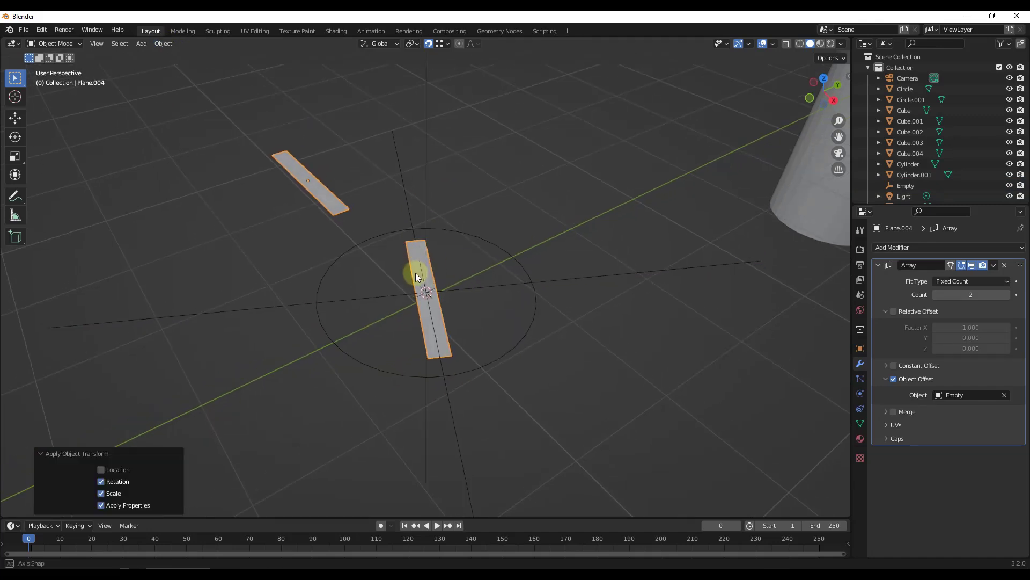
- Set the strip's Array modifier count to 8
{"action": "left_click_drag", "start_coordinate": [972, 297], "coordinate": [980, 297]}
{"action": "scroll", "coordinate": [486, 207], "scroll_direction": "down", "scroll_amount": 6}
{"action": "scroll", "coordinate": [472, 223], "scroll_direction": "up", "scroll_amount": 4}
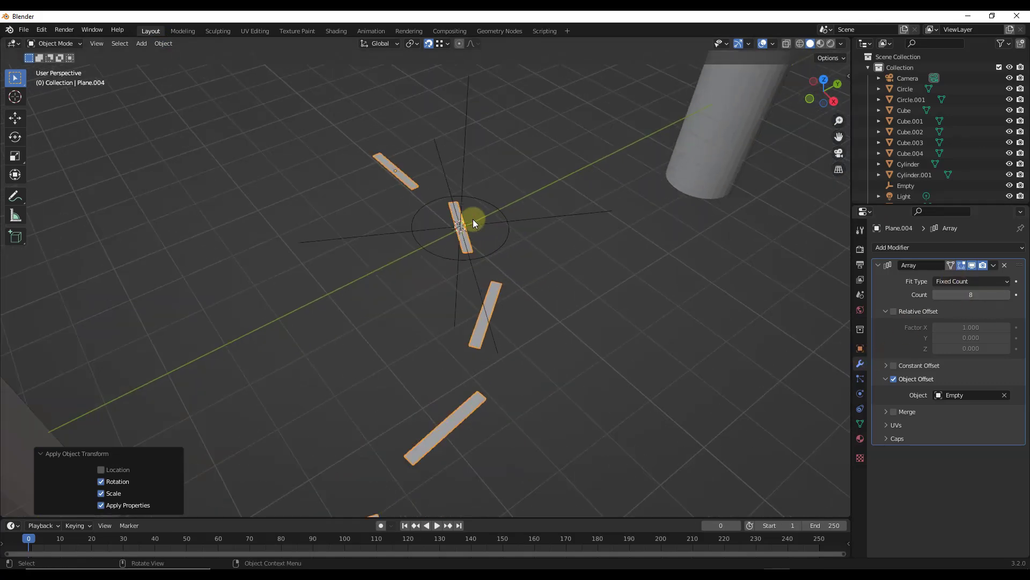
{"action": "scroll", "coordinate": [483, 211], "scroll_direction": "up", "scroll_amount": 4}
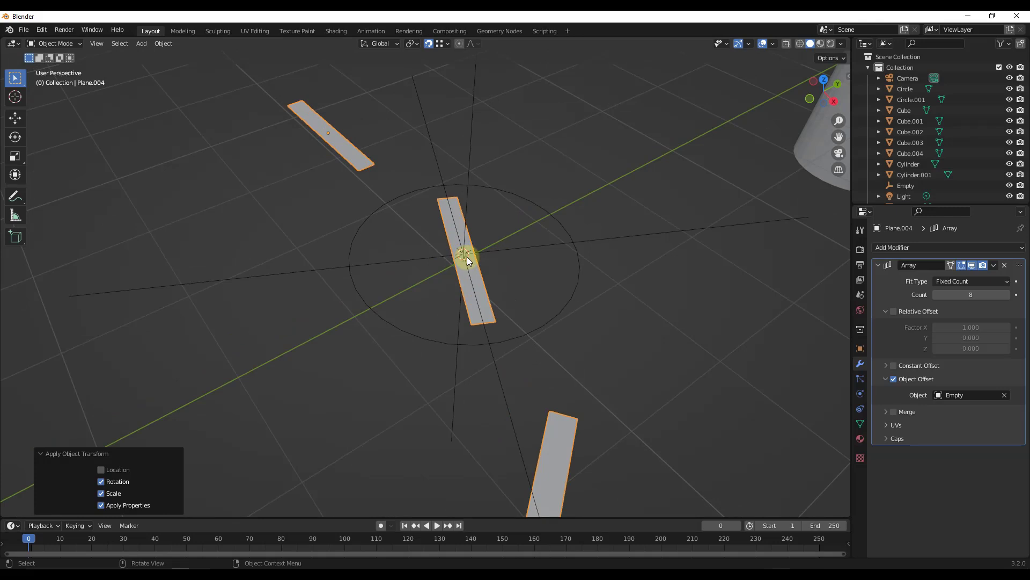
- Set the strip's origin to the 3D cursor at the circle's center
{"action": "left_click", "coordinate": [159, 43]}
{"action": "mouse_move", "coordinate": [169, 67]}
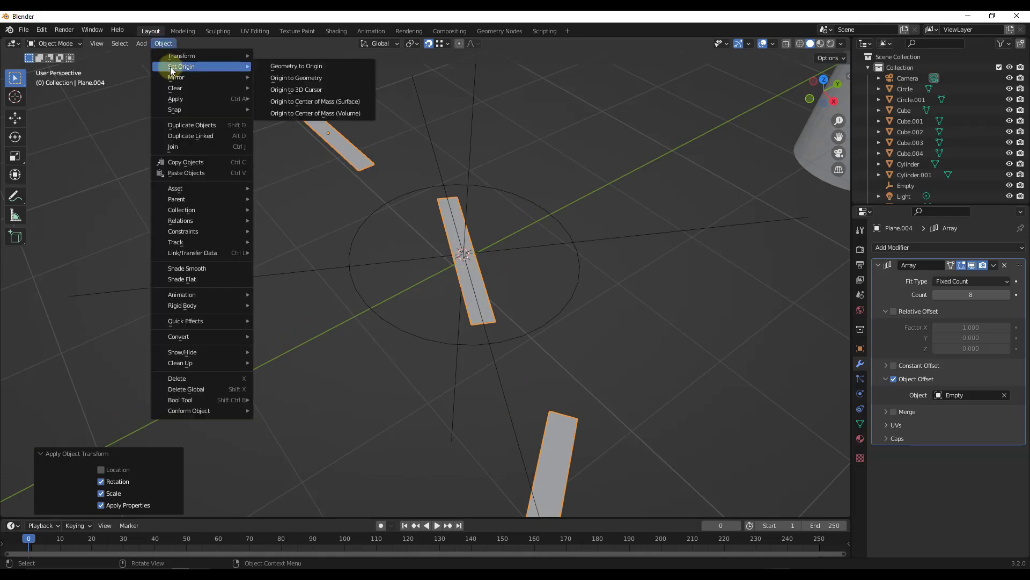
{"action": "left_click", "coordinate": [302, 89]}
{"action": "scroll", "coordinate": [498, 266], "scroll_direction": "down", "scroll_amount": 2}
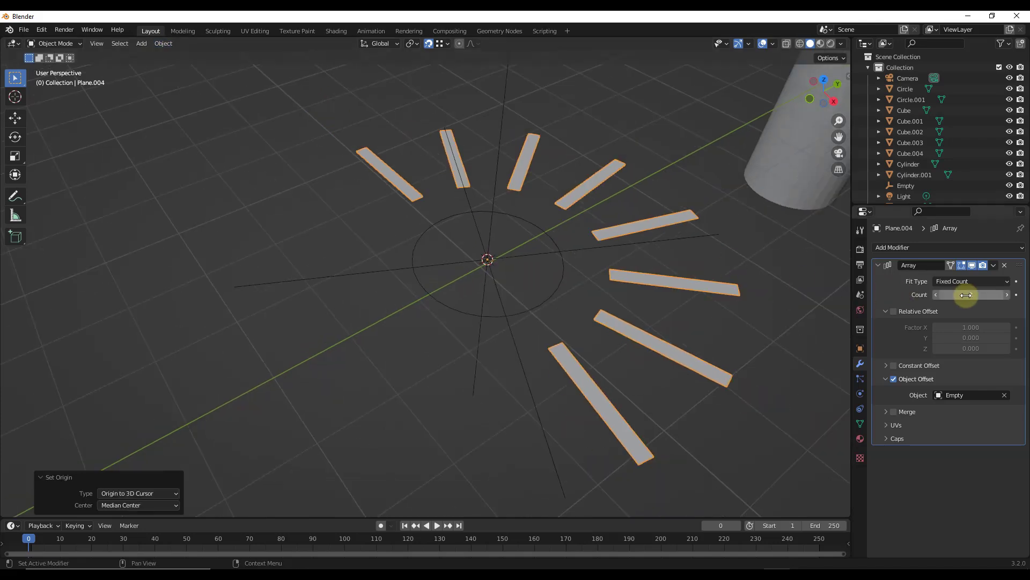
- Raise the strip's array count to 13, and select the Empty with its transform sidebar shown
{"action": "scroll", "coordinate": [969, 294], "scroll_direction": "up", "scroll_amount": 3, "text": "ctrl"}
{"action": "scroll", "coordinate": [971, 295], "scroll_direction": "up", "scroll_amount": 4, "text": "ctrl"}
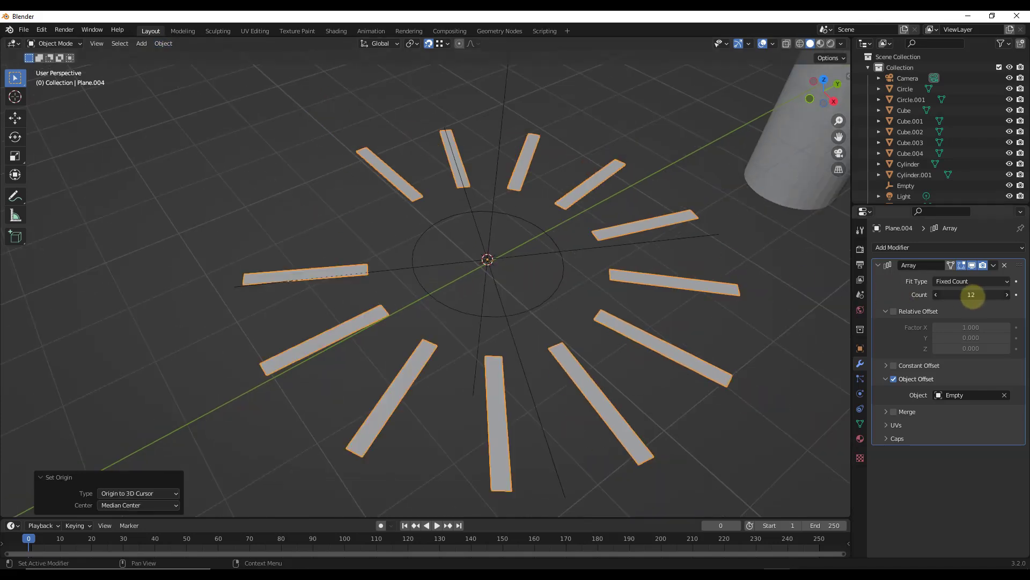
{"action": "scroll", "coordinate": [972, 294], "scroll_direction": "down", "scroll_amount": 2, "text": "ctrl"}
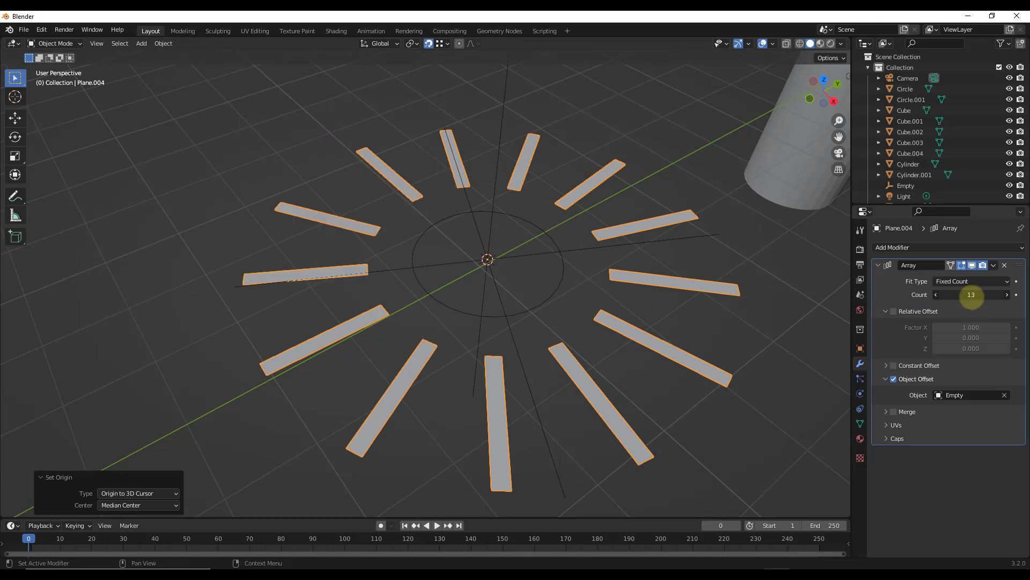
{"action": "left_click", "coordinate": [536, 254]}
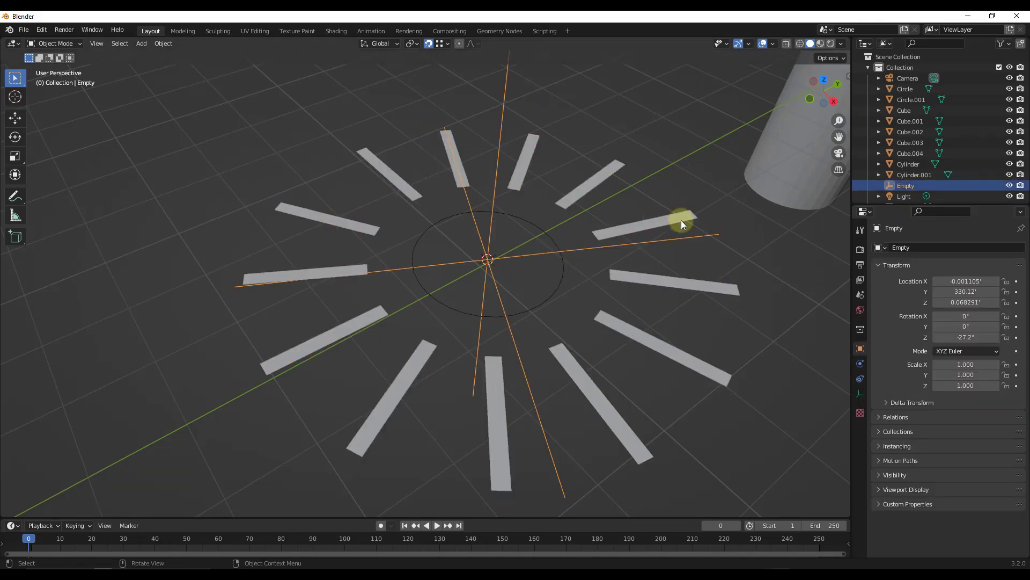
{"action": "key", "text": "n"}
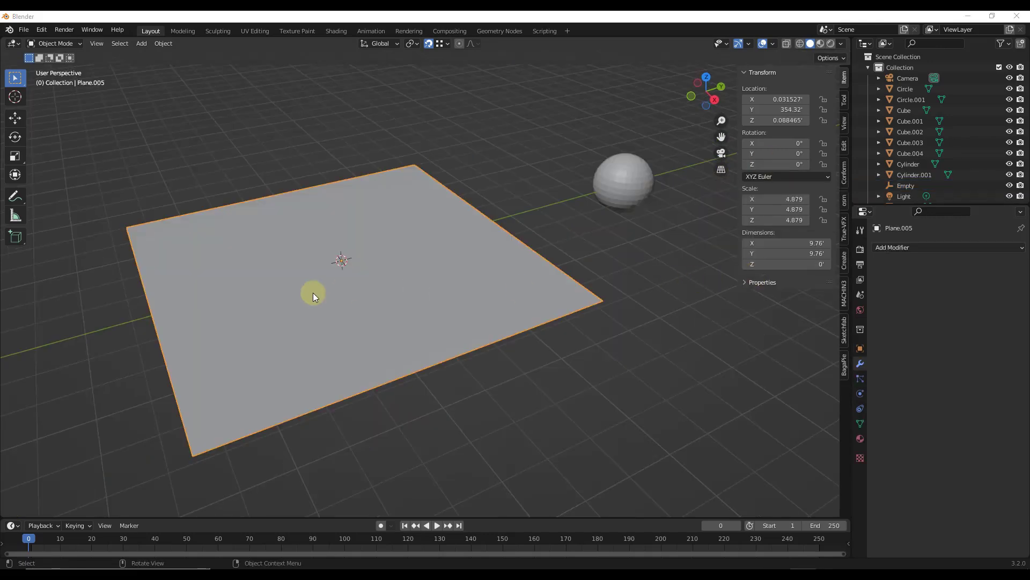
- Enter Edit Mode on the large subdivided plane
{"action": "middle_click_drag", "start_coordinate": [374, 277], "coordinate": [378, 285]}
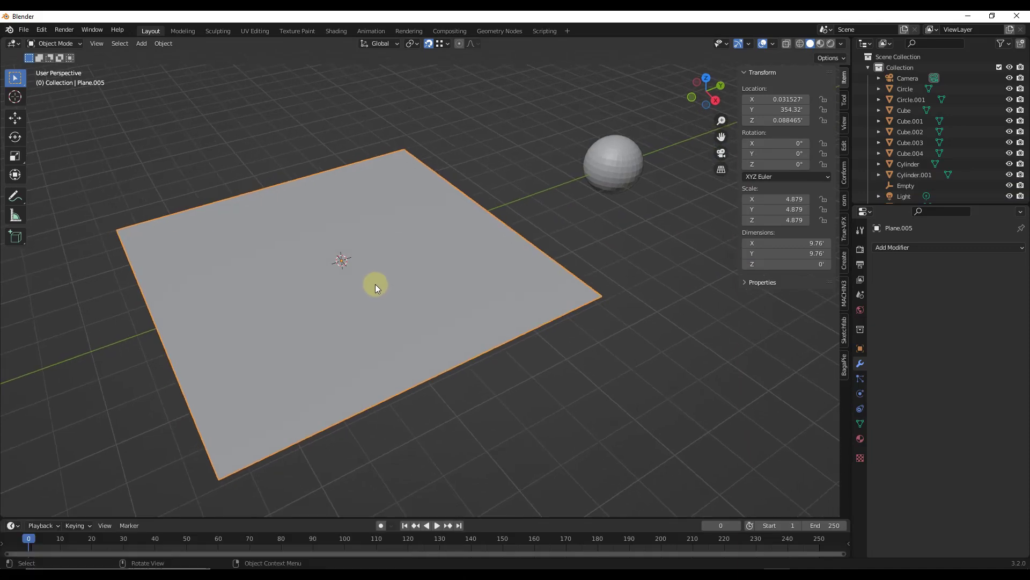
{"action": "middle_click_drag", "start_coordinate": [339, 291], "coordinate": [234, 245]}
{"action": "key", "text": "Tab"}
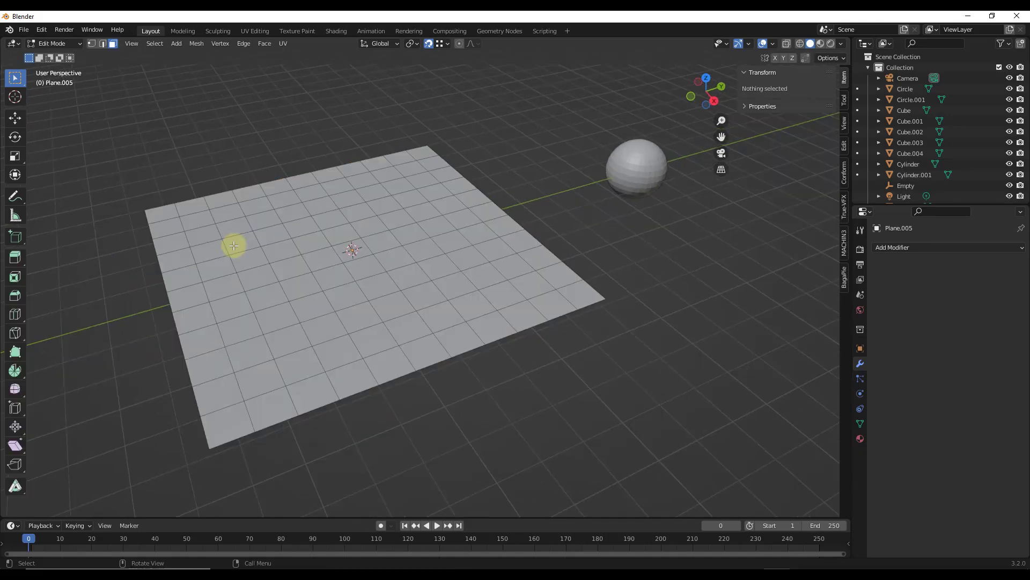
- Select an L-shaped run of faces one by one: eight faces along X, continued by seven faces along Y
{"action": "left_click", "coordinate": [234, 227]}
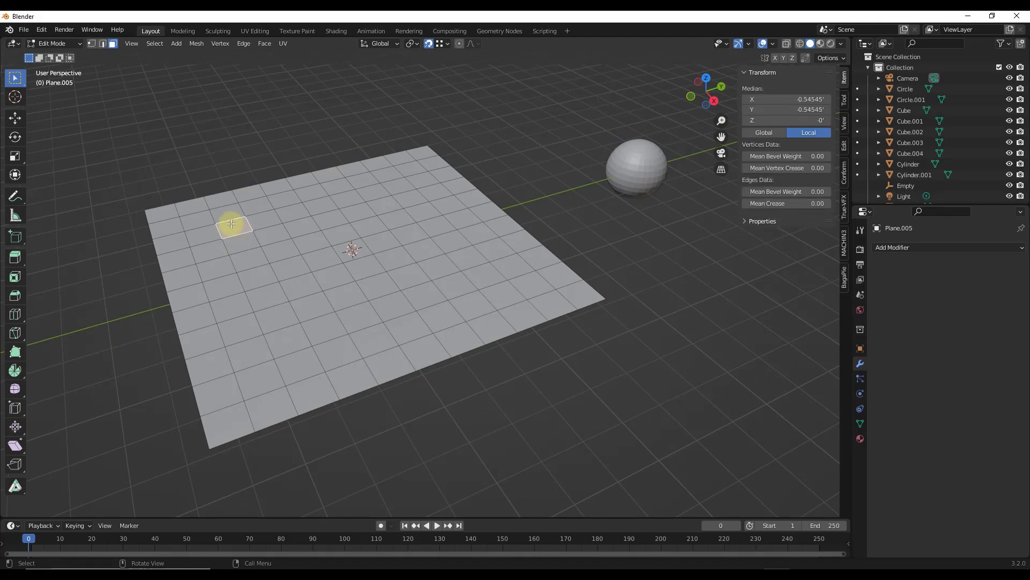
{"action": "left_click", "coordinate": [244, 244], "text": "shift"}
{"action": "left_click", "coordinate": [252, 259], "text": "shift"}
{"action": "left_click", "coordinate": [261, 278], "text": "shift"}
{"action": "left_click", "coordinate": [267, 300], "text": "shift"}
{"action": "left_click", "coordinate": [277, 322], "text": "shift"}
{"action": "left_click", "coordinate": [287, 347], "text": "shift"}
{"action": "left_click", "coordinate": [312, 360], "text": "shift"}
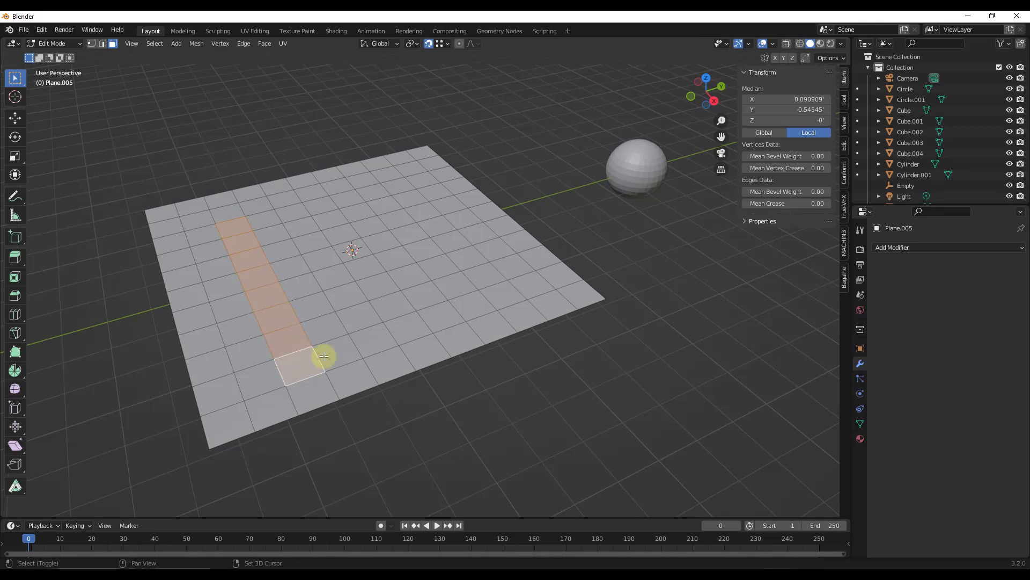
{"action": "left_click", "coordinate": [352, 347], "text": "shift"}
{"action": "left_click", "coordinate": [387, 334], "text": "shift"}
{"action": "left_click", "coordinate": [424, 321], "text": "shift"}
{"action": "left_click", "coordinate": [460, 306], "text": "shift"}
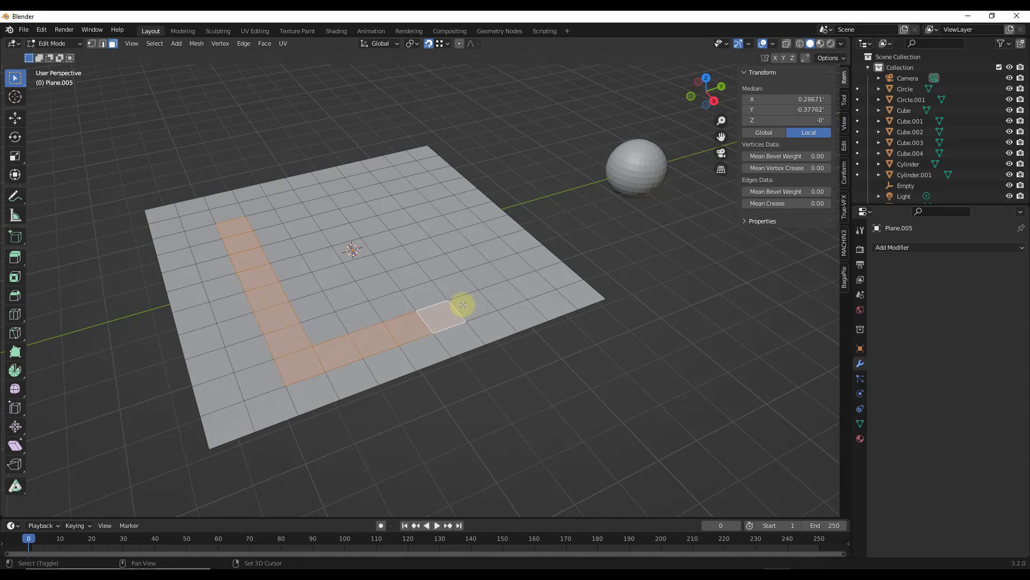
{"action": "left_click", "coordinate": [476, 300], "text": "shift"}
{"action": "left_click", "coordinate": [507, 291], "text": "shift"}
{"action": "left_click", "coordinate": [530, 286], "text": "shift"}
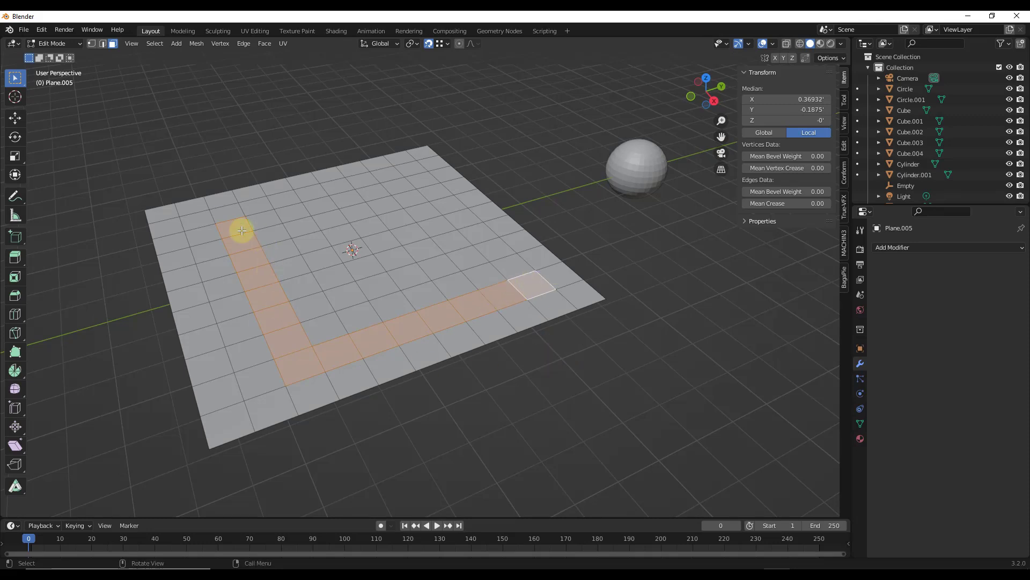
- Select an L-shaped shortest path of faces from an inner corner of the plane along X, extended along Y to the opposite corner
{"action": "left_click", "coordinate": [200, 217]}
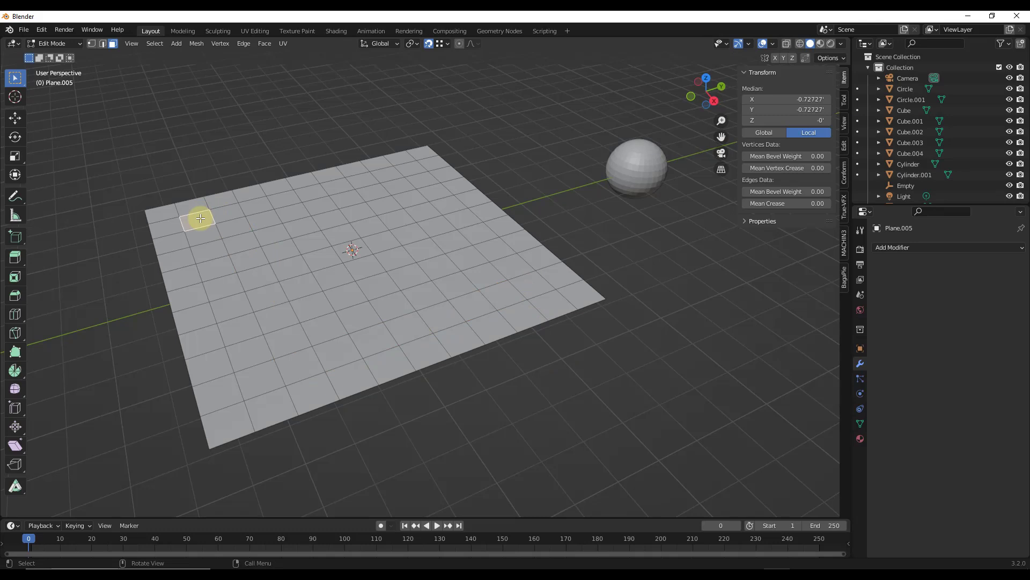
{"action": "left_click", "coordinate": [262, 382], "text": "ctrl"}
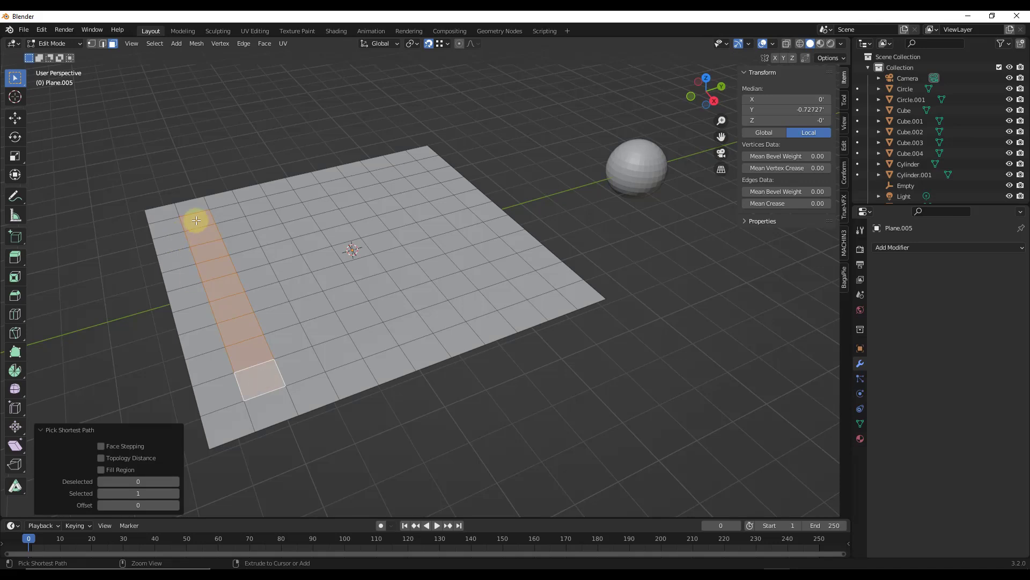
{"action": "left_click", "coordinate": [529, 288], "text": "ctrl"}
- Restart from the same corner face and chain shortest paths around the plane's inner corners, spiralling inward to the central face
{"action": "left_click", "coordinate": [198, 220]}
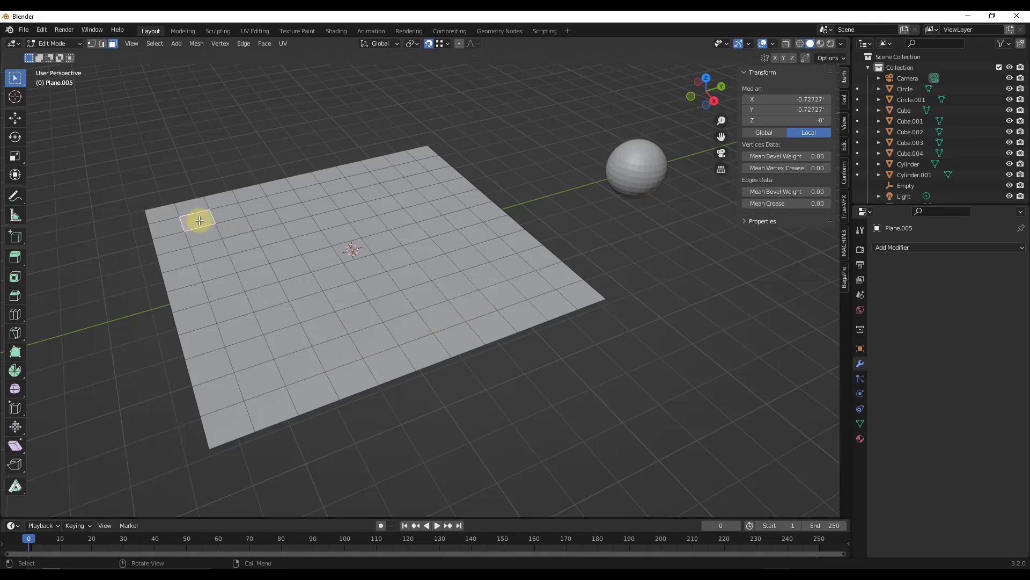
{"action": "left_click", "coordinate": [404, 168], "text": "ctrl"}
{"action": "left_click", "coordinate": [529, 283], "text": "ctrl"}
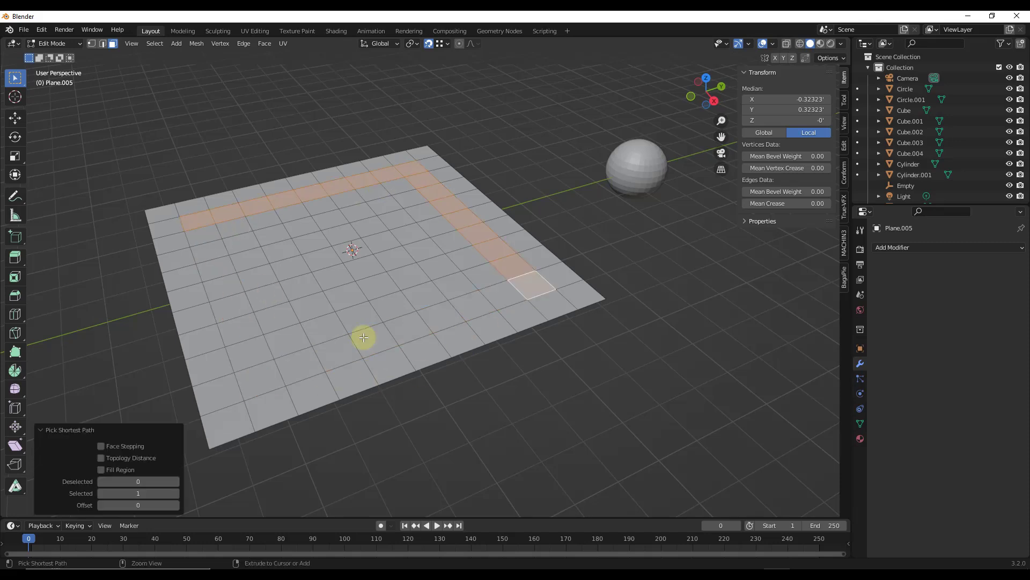
{"action": "left_click", "coordinate": [255, 385], "text": "ctrl"}
{"action": "left_click", "coordinate": [229, 290], "text": "ctrl"}
{"action": "left_click", "coordinate": [350, 249], "text": "ctrl"}
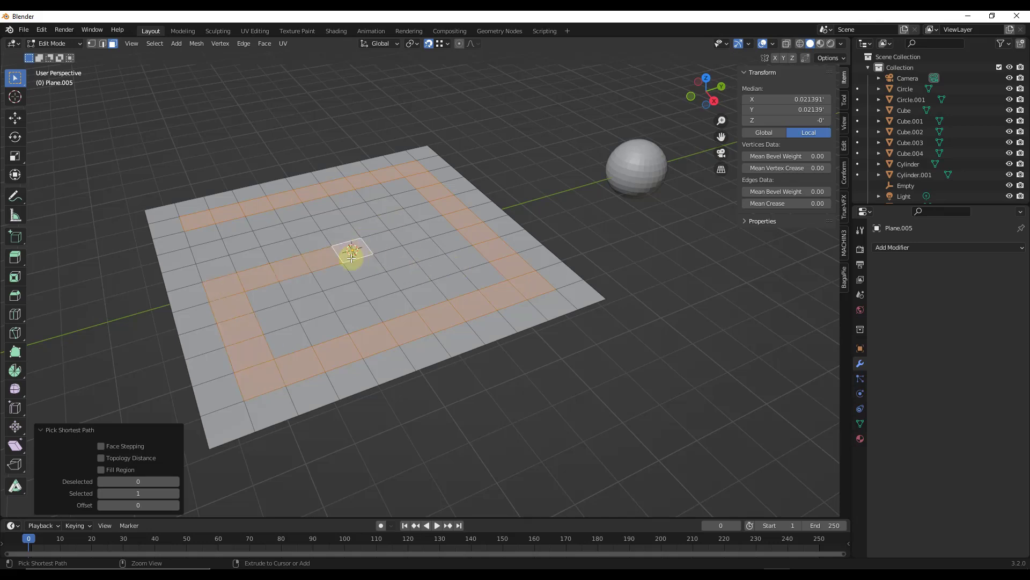
- Select a shortest path diagonally across the plane between opposite inner corners, and try Face Stepping on and off again
{"action": "left_click", "coordinate": [200, 221]}
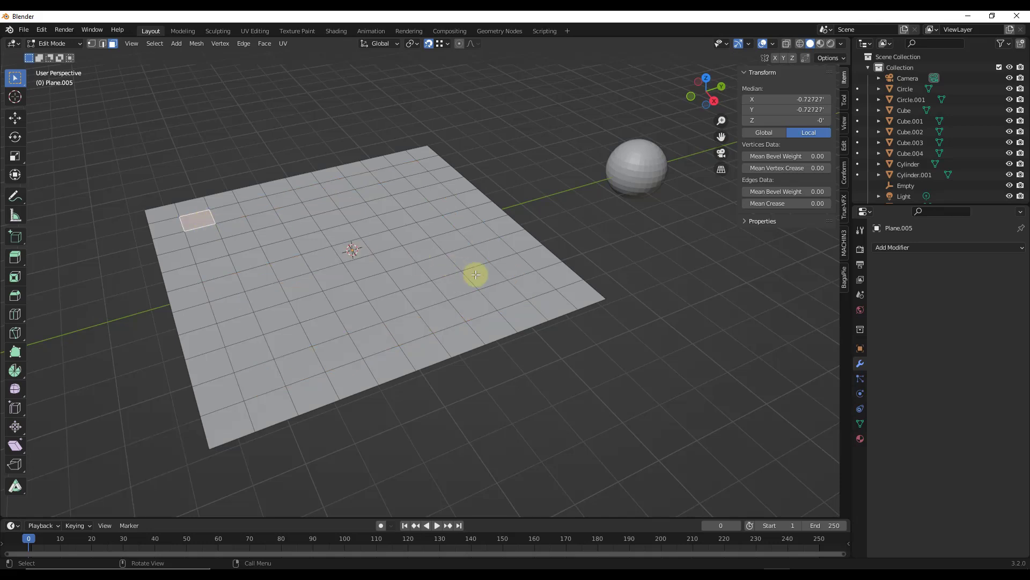
{"action": "left_click", "coordinate": [526, 284], "text": "ctrl"}
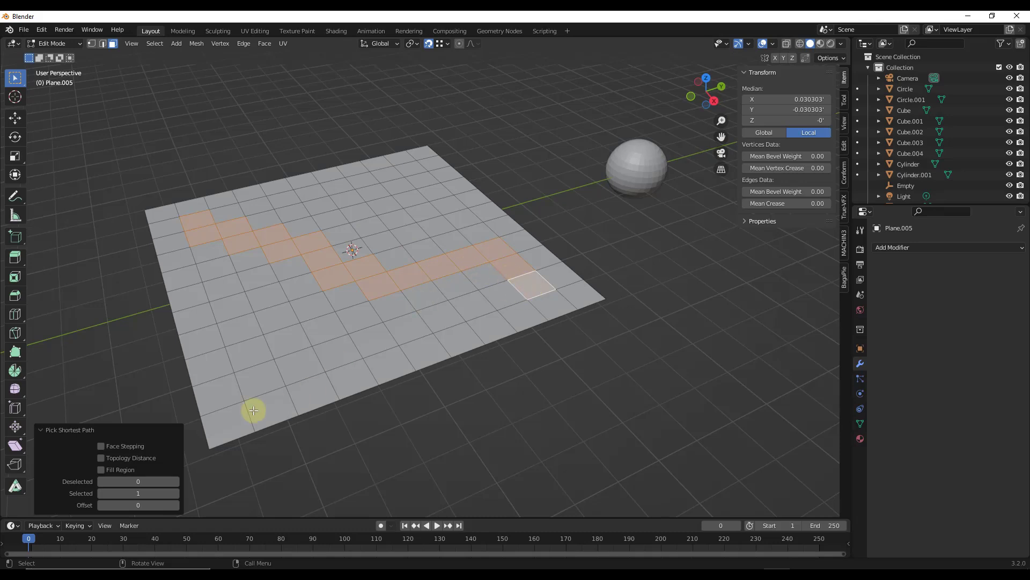
{"action": "left_click", "coordinate": [102, 445]}
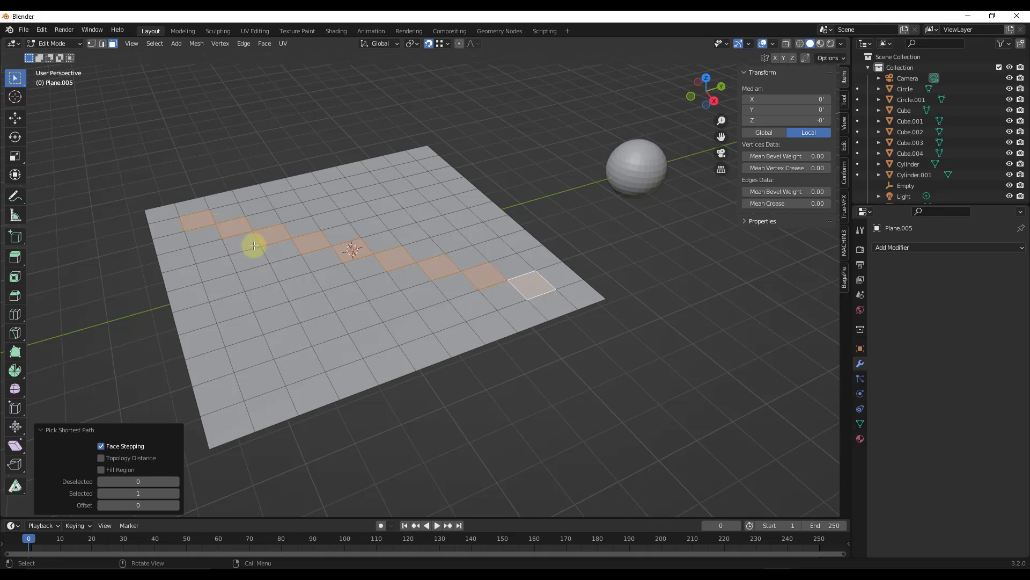
{"action": "left_click", "coordinate": [101, 446]}
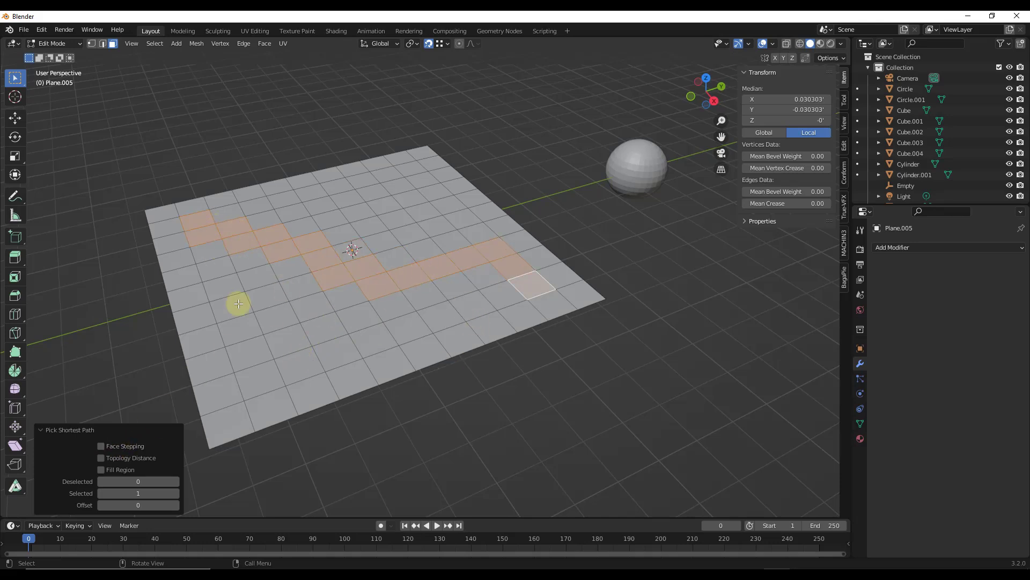
- Select a new chain of shortest paths from the first corner face around the plane's inner border, turning inward at the end
{"action": "left_click", "coordinate": [203, 219]}
{"action": "left_click", "coordinate": [254, 375], "text": "ctrl"}
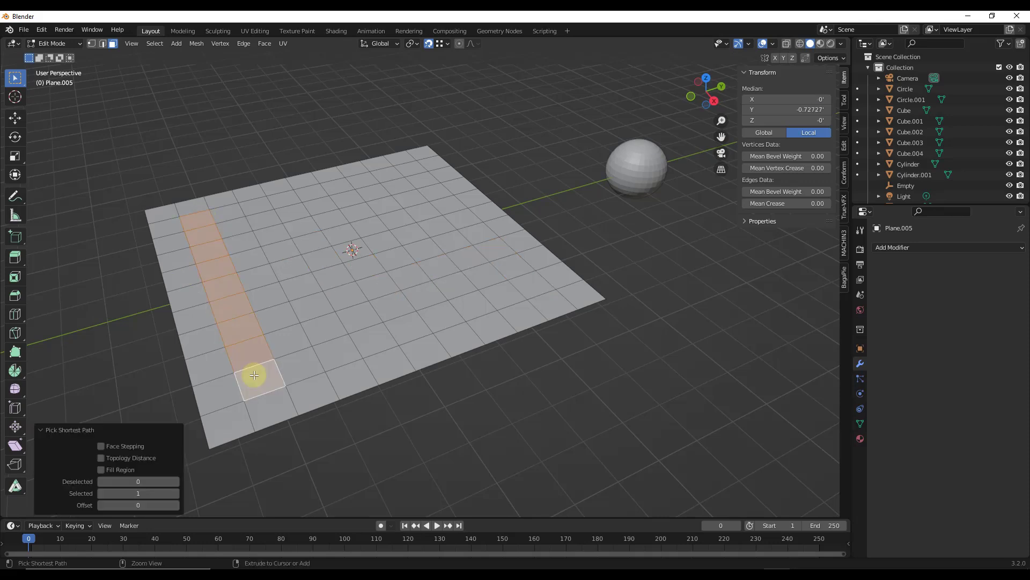
{"action": "left_click", "coordinate": [529, 287], "text": "ctrl"}
{"action": "left_click", "coordinate": [410, 168], "text": "ctrl"}
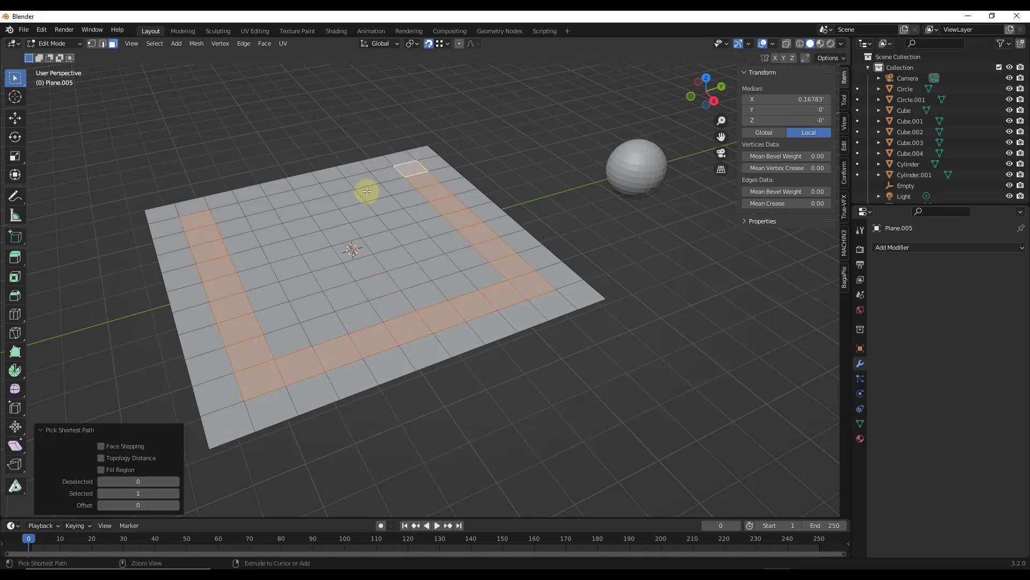
{"action": "left_click", "coordinate": [311, 185], "text": "ctrl"}
{"action": "left_click", "coordinate": [379, 287], "text": "ctrl"}
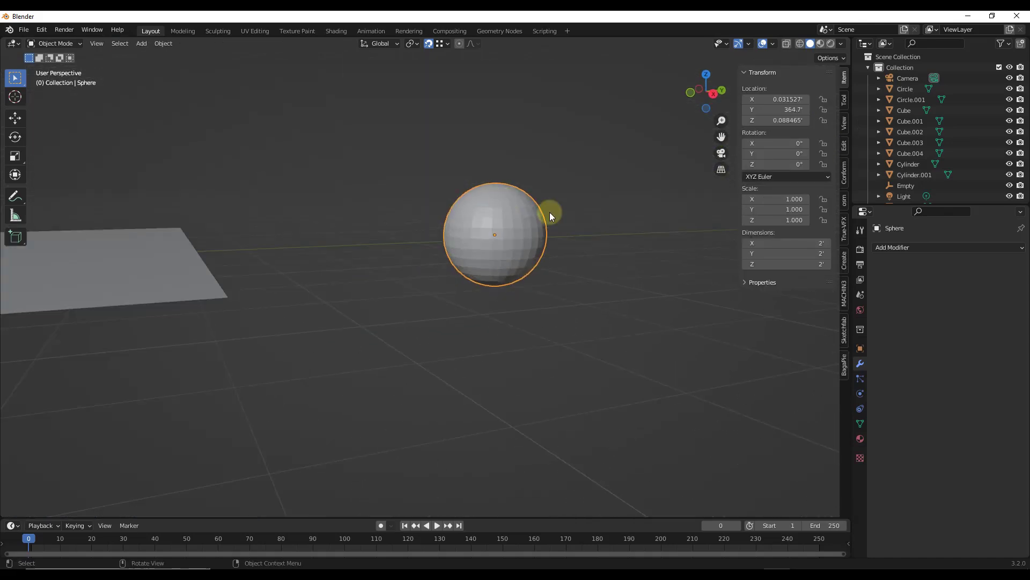
- Enter Edit Mode on the sphere and select single horizontal face loops in turn around its middle and upper half
{"action": "key", "text": "Tab"}
{"action": "scroll", "coordinate": [472, 220], "scroll_direction": "up", "scroll_amount": 3}
{"action": "left_click", "coordinate": [481, 231]}
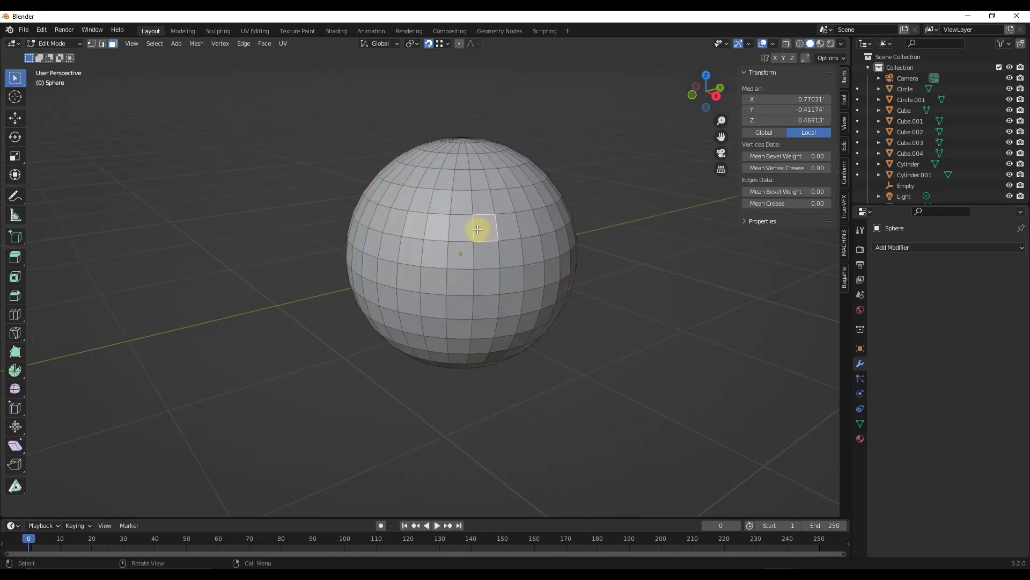
{"action": "left_click", "coordinate": [474, 226], "text": "alt"}
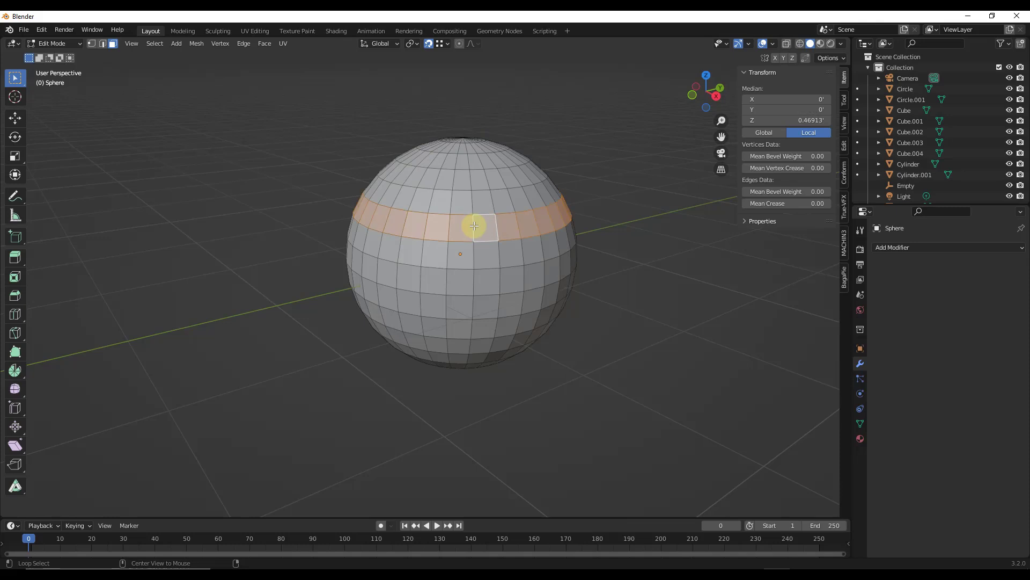
{"action": "left_click", "coordinate": [473, 260], "text": "alt"}
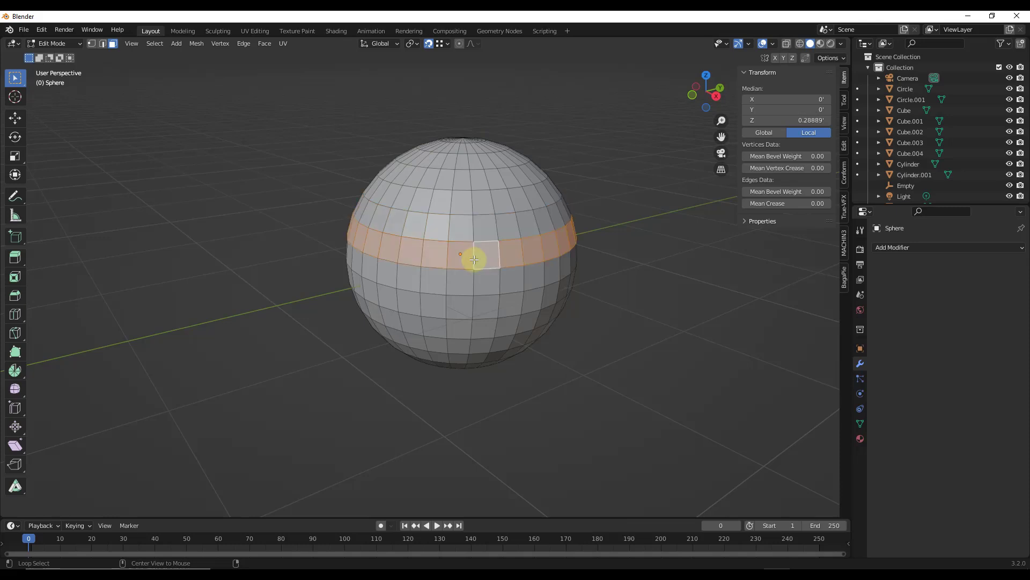
{"action": "left_click", "coordinate": [474, 276], "text": "alt"}
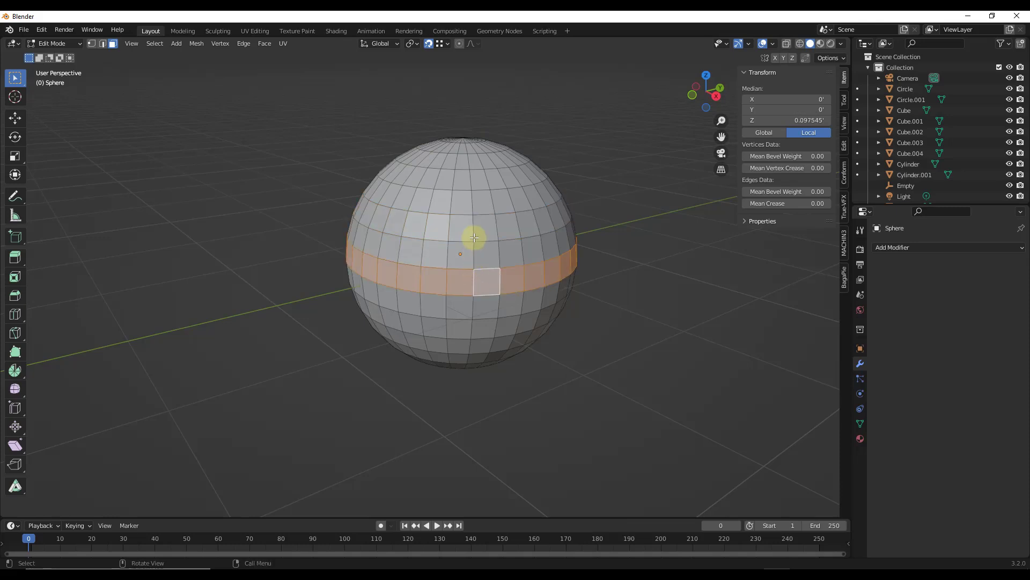
{"action": "left_click", "coordinate": [474, 253], "text": "alt"}
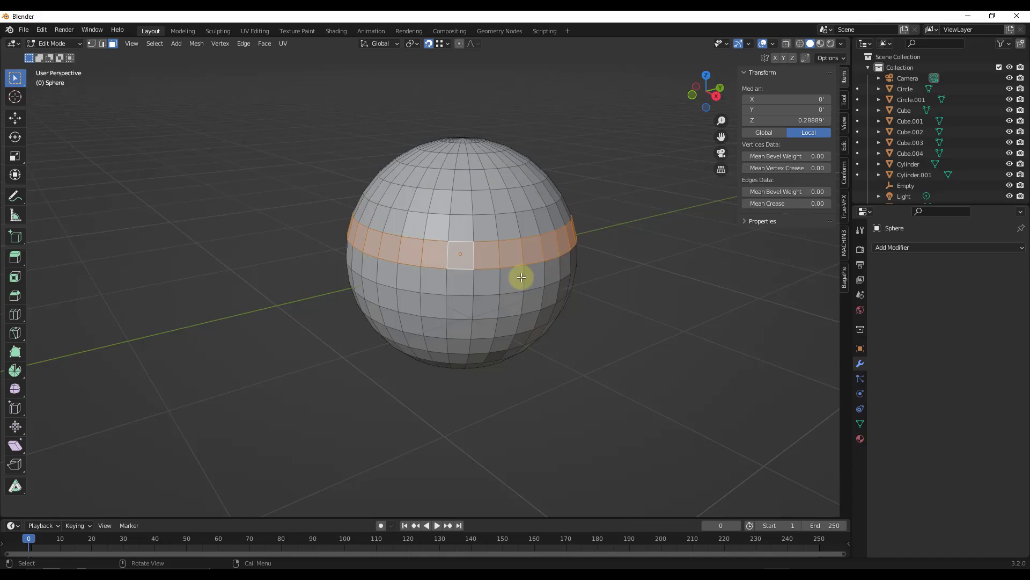
- Alternate between the horizontal and vertical face loops through a face just above the sphere's equator, ending with the vertical loop selected
{"action": "scroll", "coordinate": [473, 274], "scroll_direction": "up", "scroll_amount": 3}
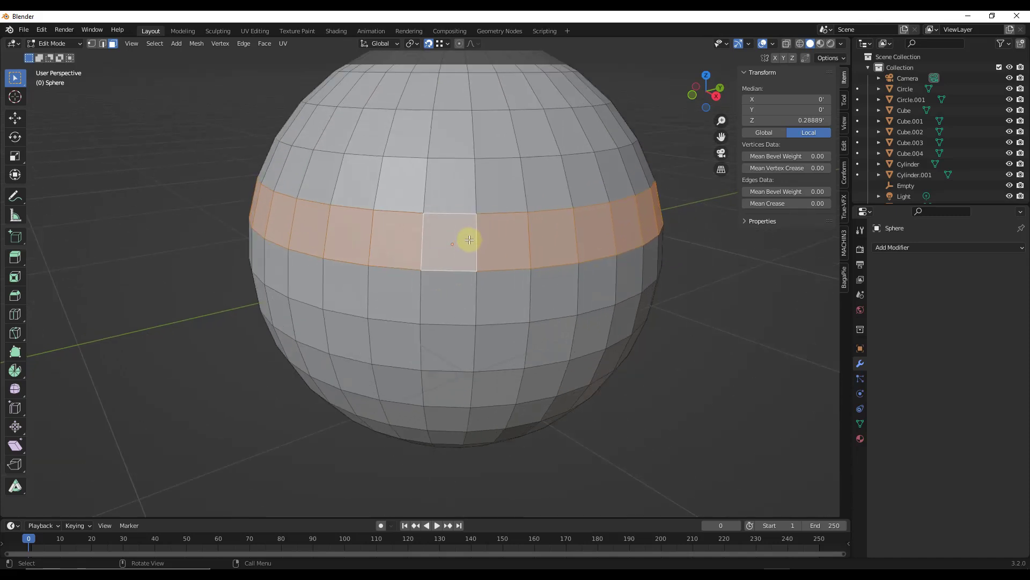
{"action": "left_click", "coordinate": [448, 213], "text": "alt"}
{"action": "left_click", "coordinate": [477, 236], "text": "alt"}
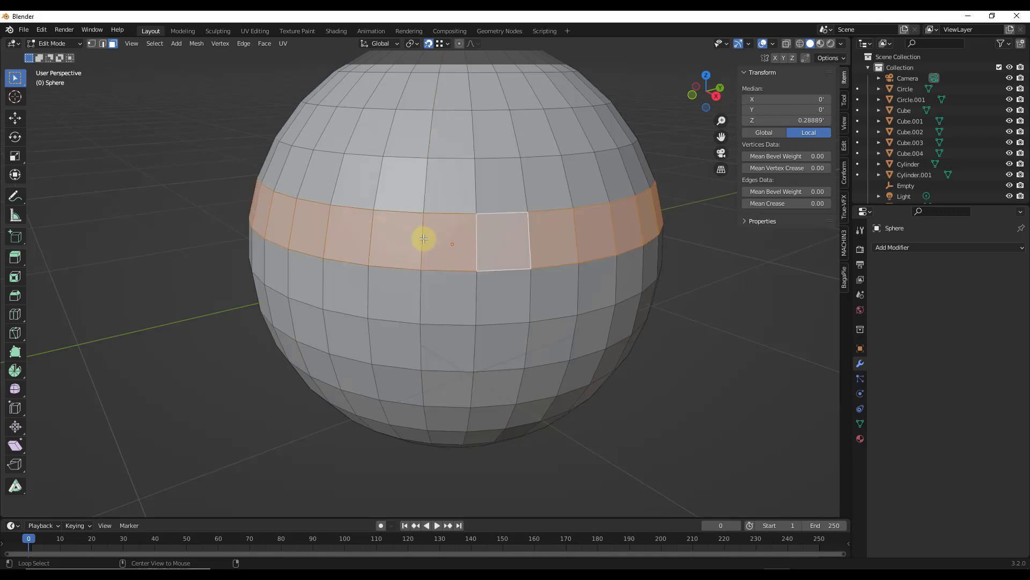
{"action": "left_click", "coordinate": [440, 214], "text": "alt"}
{"action": "left_click", "coordinate": [421, 243], "text": "alt"}
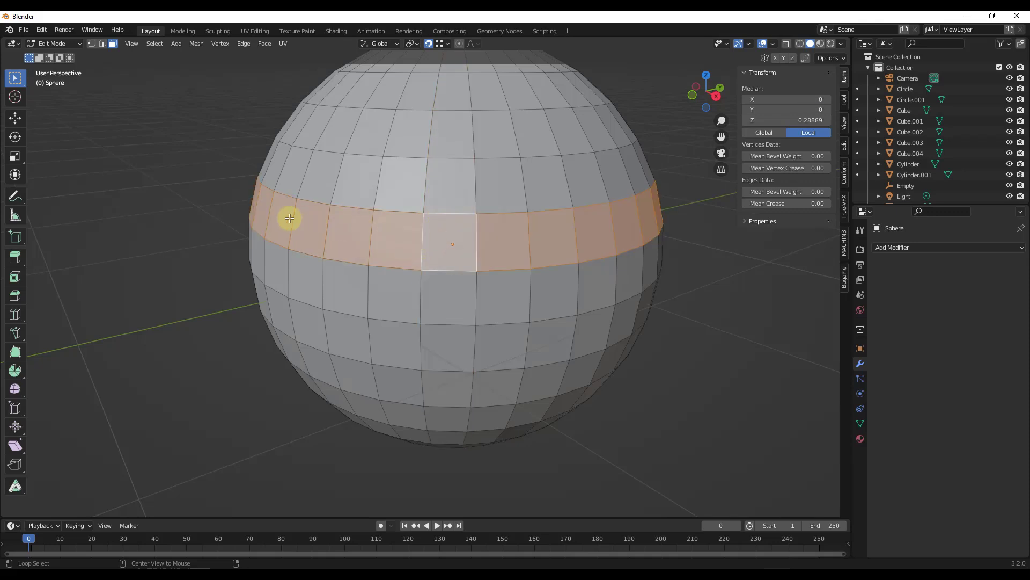
{"action": "left_click", "coordinate": [453, 213], "text": "alt"}
- Examine how the vertical face loop ends at the triangular faces around the sphere's top pole
{"action": "scroll", "coordinate": [464, 269], "scroll_direction": "down", "scroll_amount": 5}
{"action": "middle_click_drag", "start_coordinate": [457, 168], "coordinate": [458, 216]}
{"action": "scroll", "coordinate": [465, 203], "scroll_direction": "up", "scroll_amount": 7}
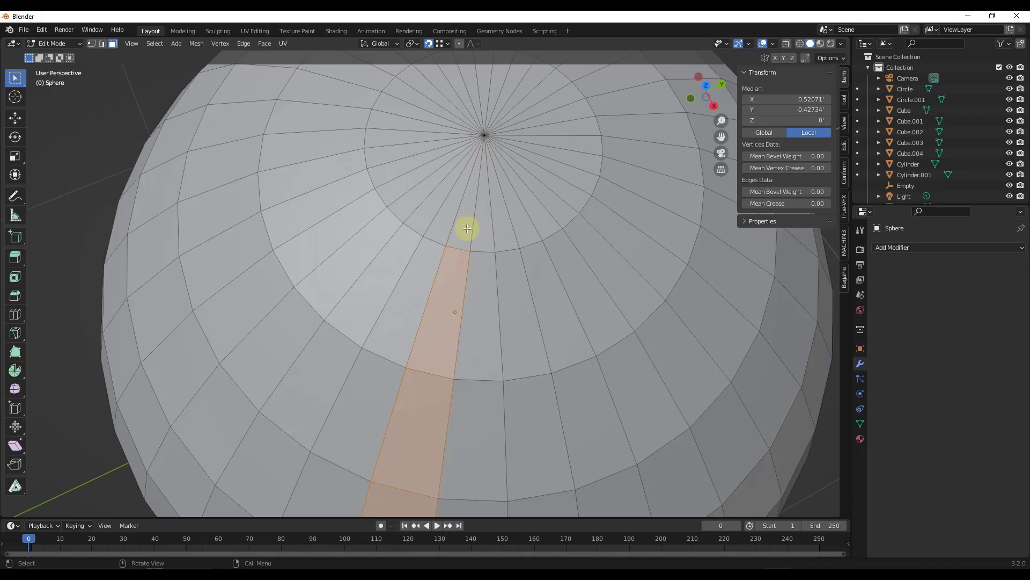
{"action": "scroll", "coordinate": [481, 138], "scroll_direction": "up", "scroll_amount": 5}
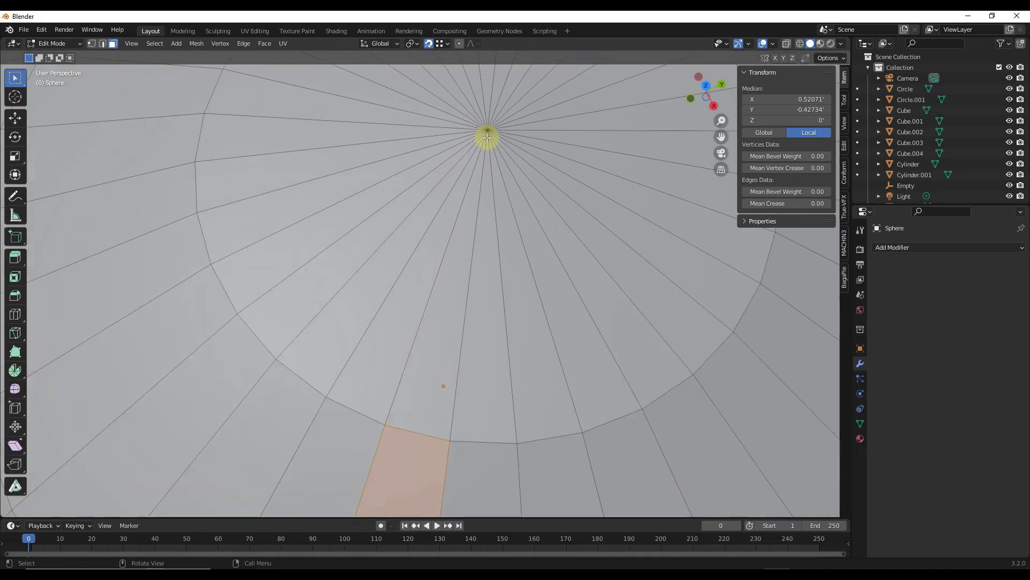
{"action": "scroll", "coordinate": [434, 297], "scroll_direction": "down", "scroll_amount": 1}
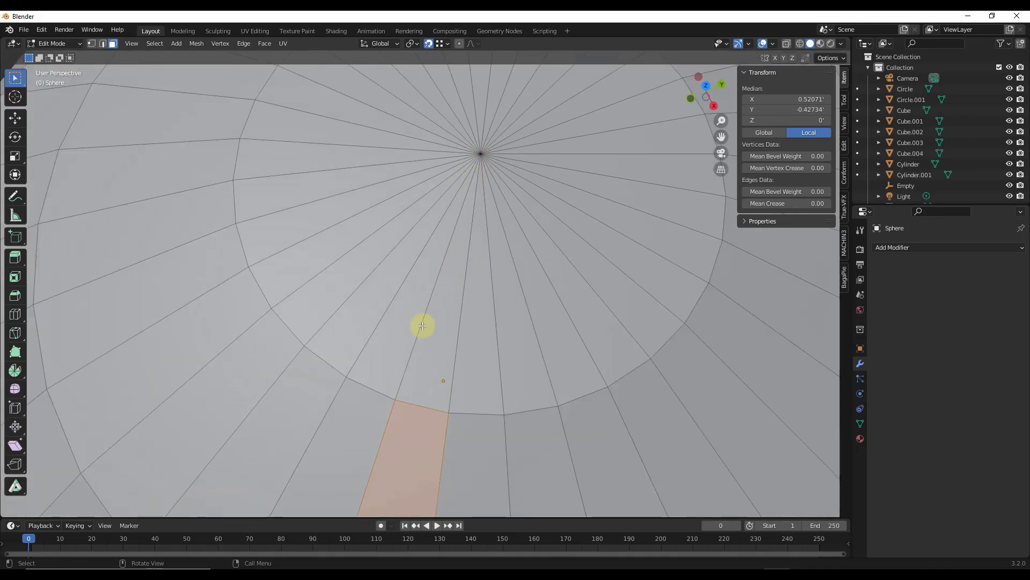
{"action": "scroll", "coordinate": [479, 153], "scroll_direction": "down", "scroll_amount": 6}
{"action": "middle_click_drag", "start_coordinate": [460, 306], "coordinate": [471, 233]}
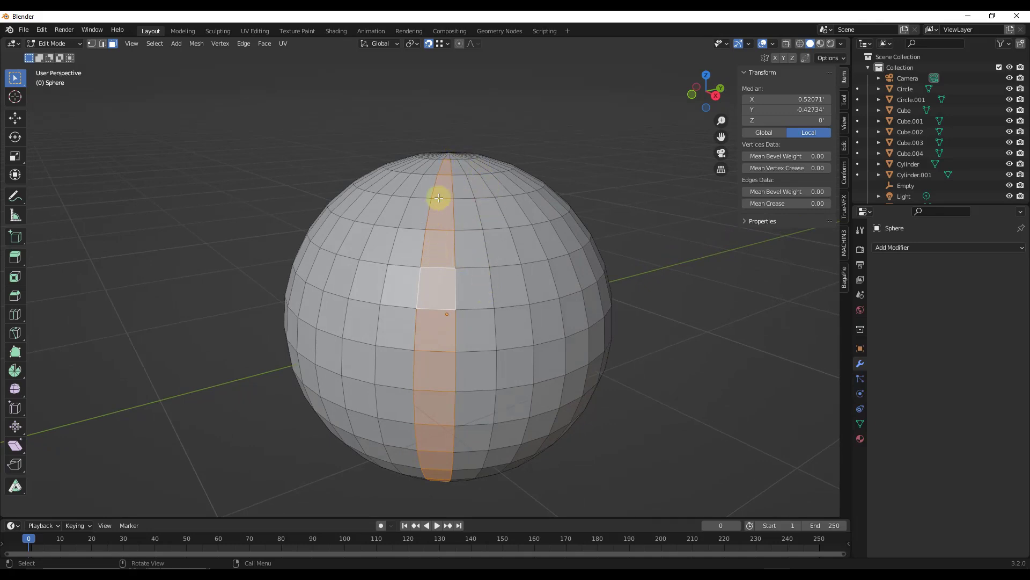
- Select every other horizontal face loop from the top of the sphere down to its underside
{"action": "left_click", "coordinate": [437, 183], "text": "alt"}
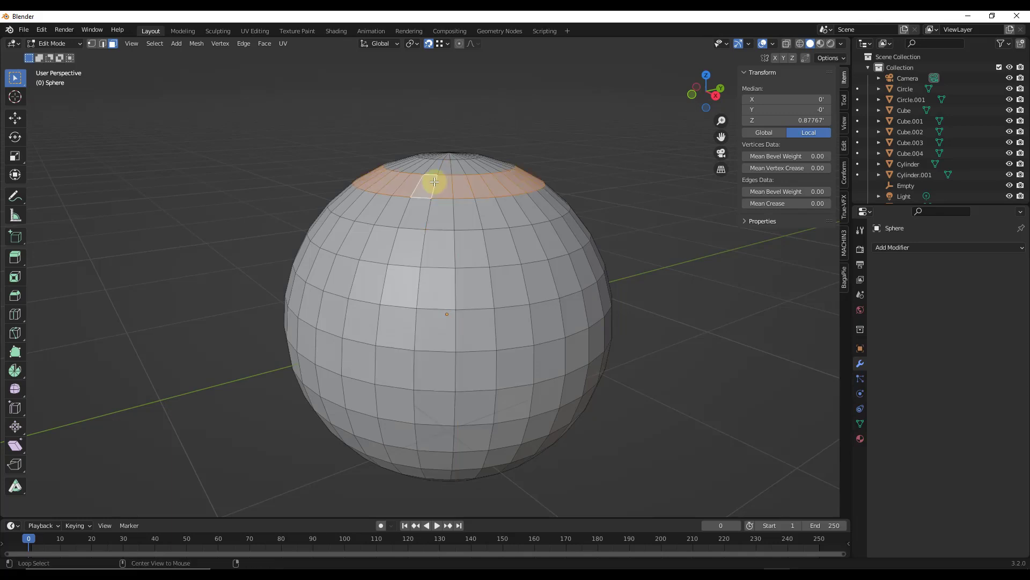
{"action": "left_click", "coordinate": [422, 247], "text": "alt+shift"}
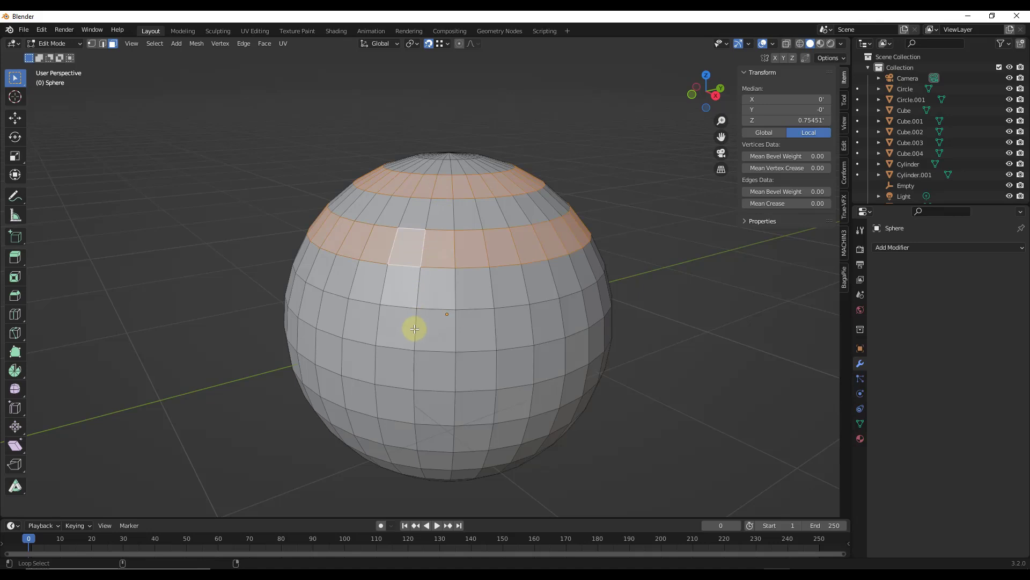
{"action": "left_click", "coordinate": [415, 328], "text": "alt+shift"}
{"action": "left_click", "coordinate": [412, 403], "text": "alt+shift"}
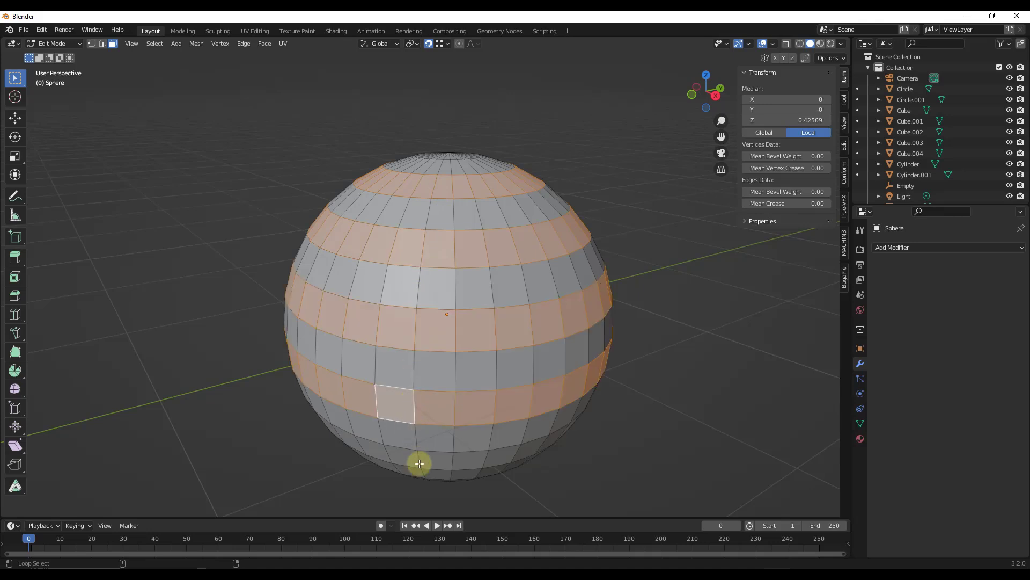
{"action": "middle_click_drag", "start_coordinate": [437, 454], "coordinate": [433, 415]}
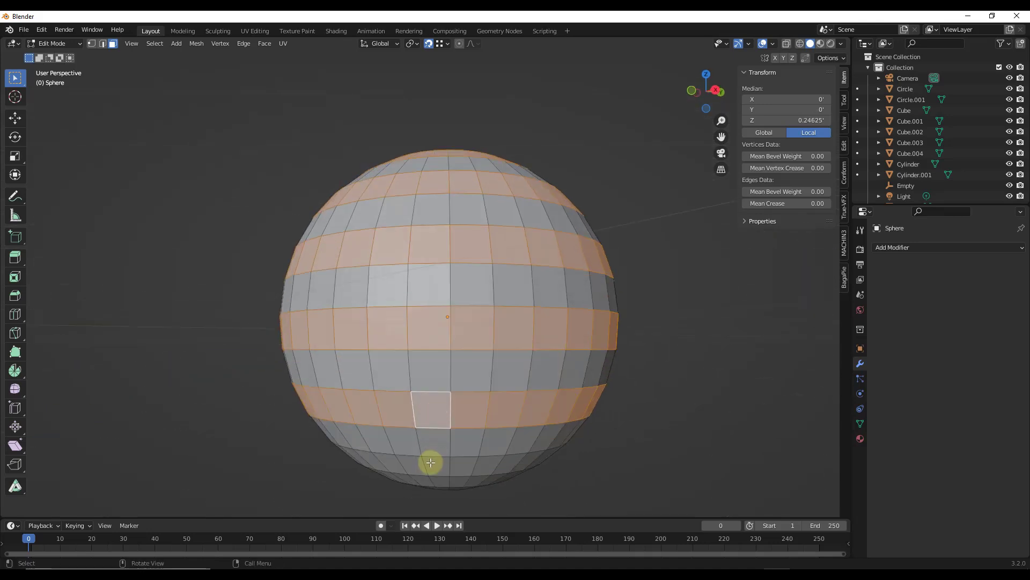
{"action": "middle_click_drag", "start_coordinate": [425, 462], "coordinate": [553, 265]}
- Extrude the selected face loops, scale them outward by 1.1 with the Z axis locked, and return to Object Mode
{"action": "key", "text": "e"}
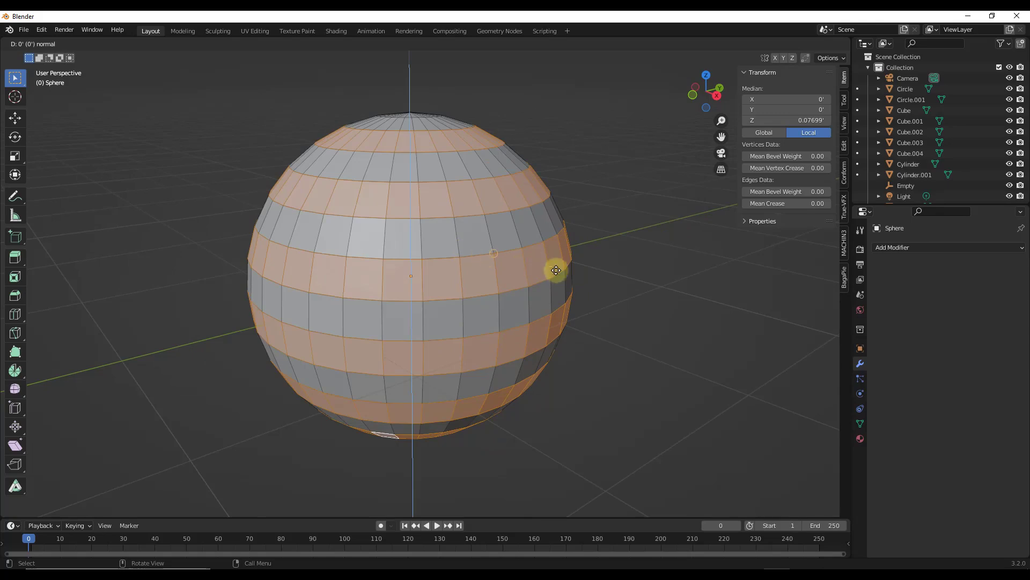
{"action": "key", "text": "s"}
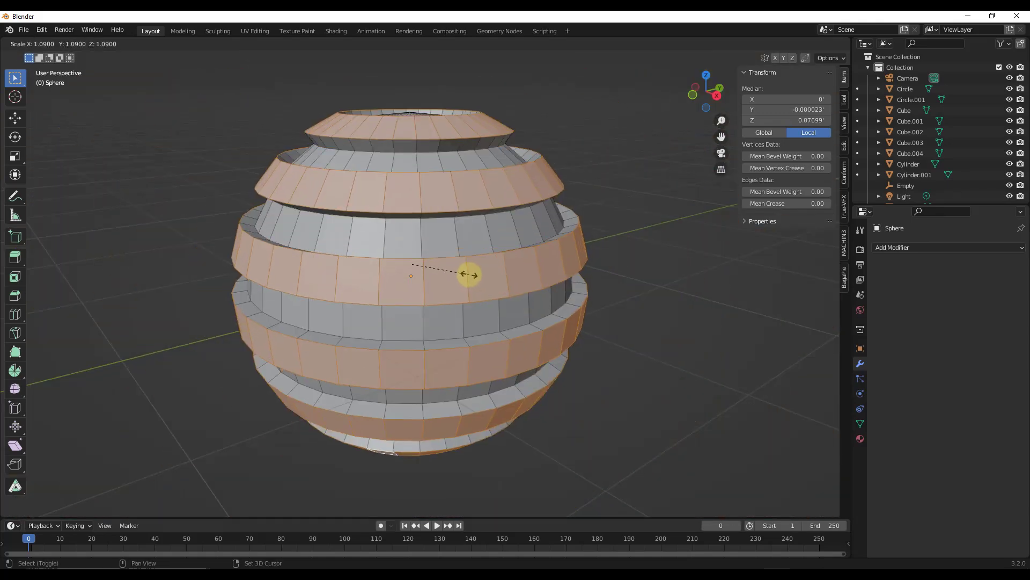
{"action": "key", "text": "shift+z"}
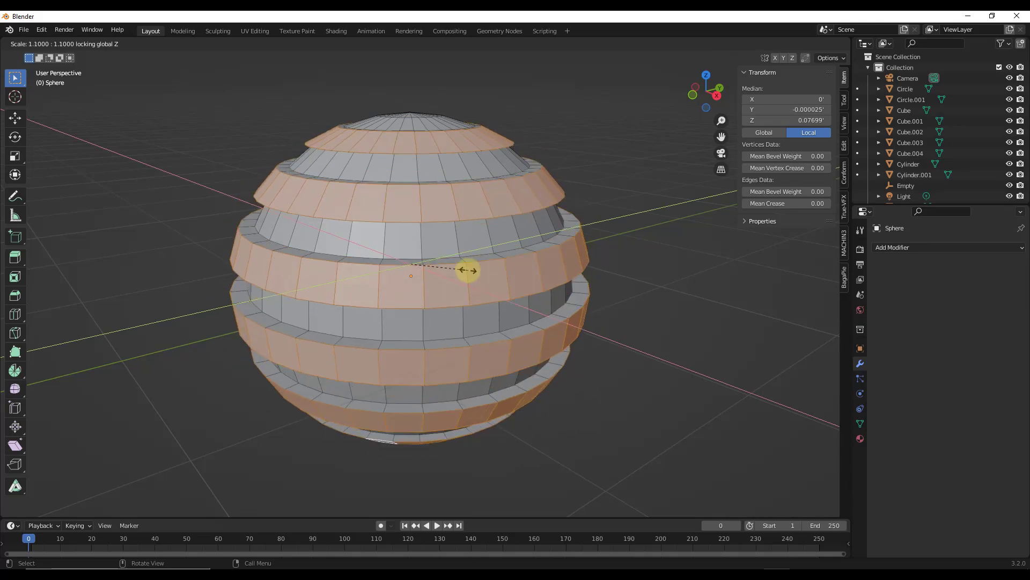
{"action": "left_click", "coordinate": [468, 271]}
{"action": "middle_click_drag", "start_coordinate": [467, 269], "coordinate": [402, 265]}
{"action": "key", "text": "Tab"}
{"action": "middle_click_drag", "start_coordinate": [490, 266], "coordinate": [440, 231]}
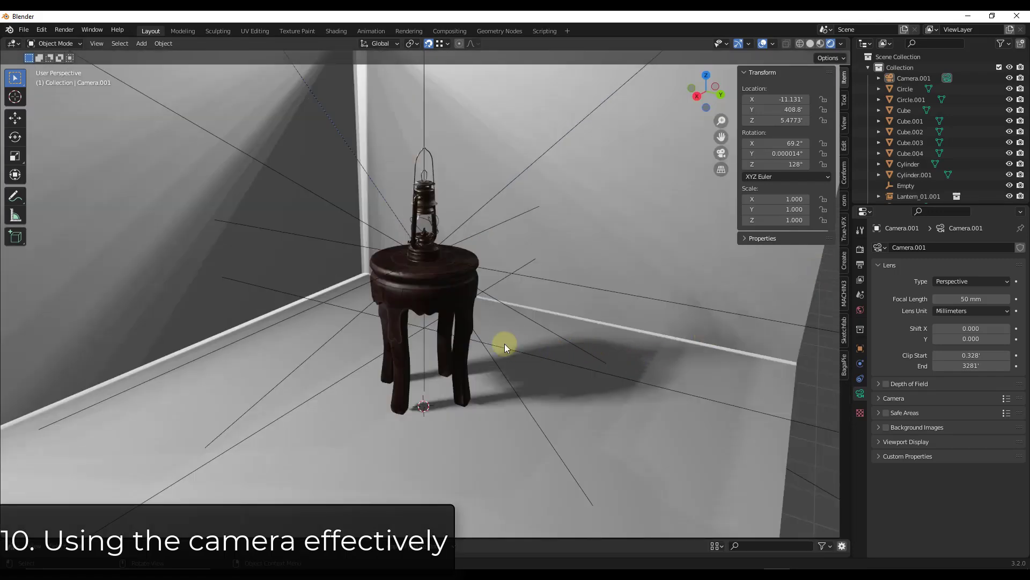
- Render an image of the lantern and table scene, and bring the scene's camera object into view
{"action": "left_click", "coordinate": [64, 30]}
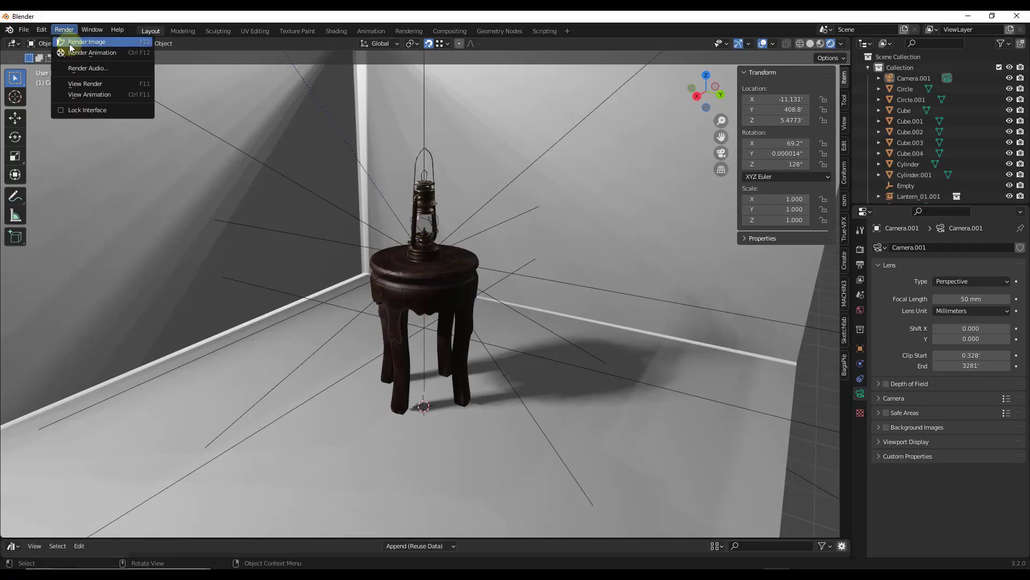
{"action": "left_click", "coordinate": [69, 43]}
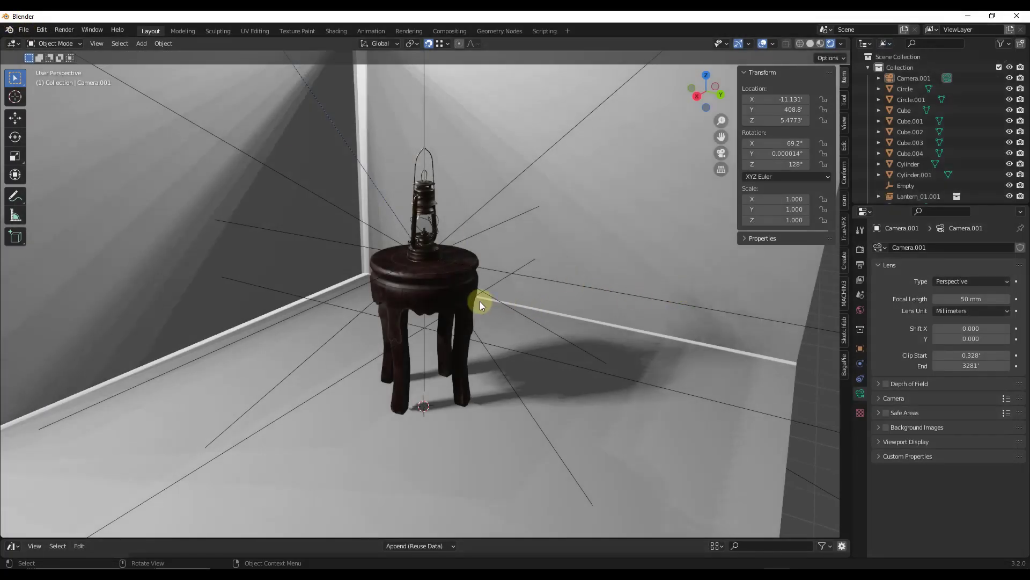
{"action": "scroll", "coordinate": [482, 302], "scroll_direction": "down", "scroll_amount": 4}
{"action": "scroll", "coordinate": [737, 378], "scroll_direction": "up", "scroll_amount": 4}
{"action": "middle_click_drag", "start_coordinate": [723, 375], "coordinate": [707, 372]}
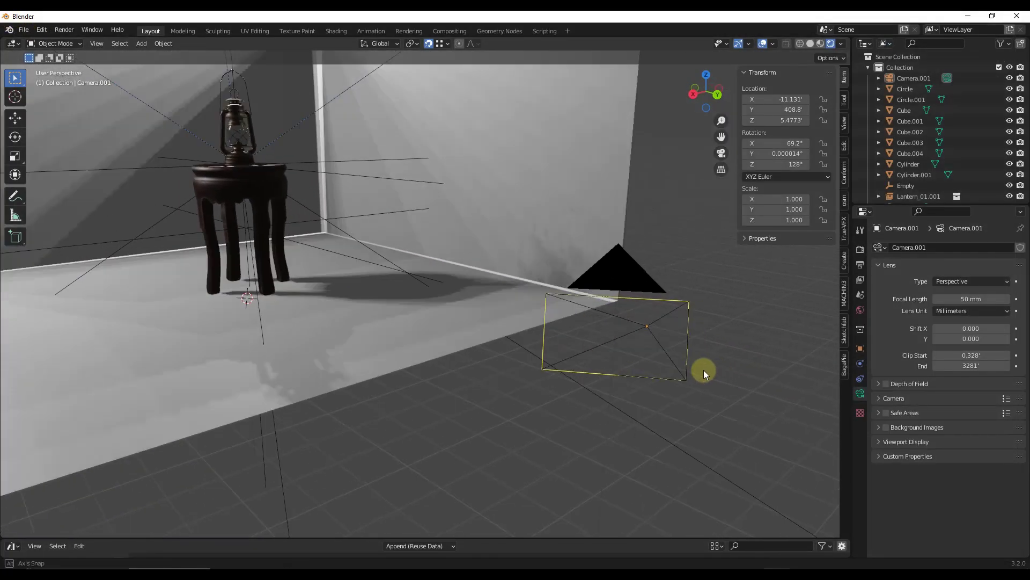
- Render an image from the camera's original position outside the room corner and close the render result
{"action": "scroll", "coordinate": [707, 372], "scroll_direction": "up", "scroll_amount": 5}
{"action": "left_click", "coordinate": [64, 30]}
{"action": "left_click", "coordinate": [78, 44]}
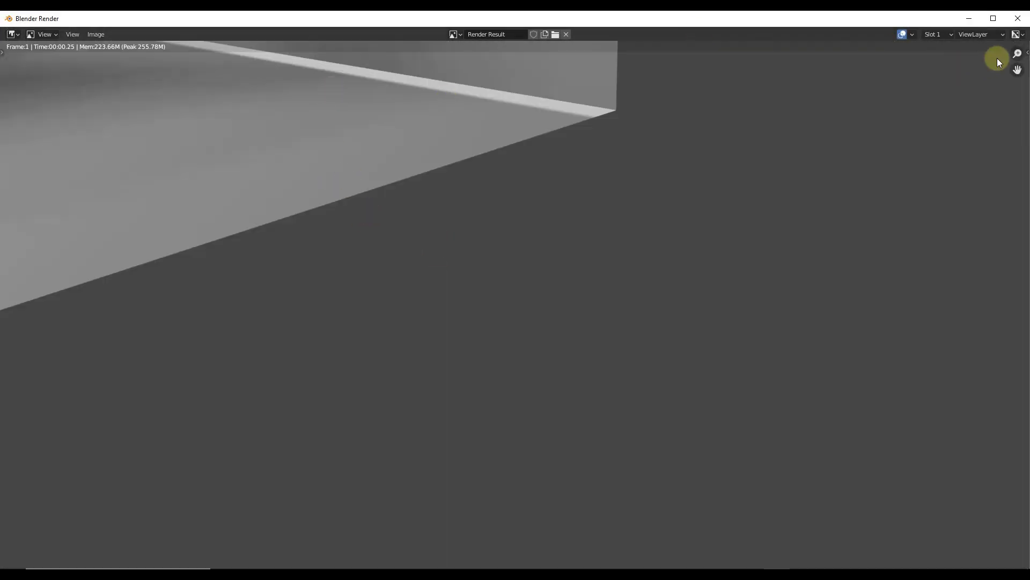
{"action": "left_click", "coordinate": [1019, 20]}
- Move the scene camera about 3.487' along the global X axis and raise it about 1.79' along Z
{"action": "scroll", "coordinate": [627, 253], "scroll_direction": "down", "scroll_amount": 7}
{"action": "middle_click_drag", "start_coordinate": [487, 263], "coordinate": [626, 285]}
{"action": "left_click", "coordinate": [633, 280]}
{"action": "scroll", "coordinate": [681, 279], "scroll_direction": "down", "scroll_amount": 4}
{"action": "key", "text": "g"}
{"action": "key", "text": "x"}
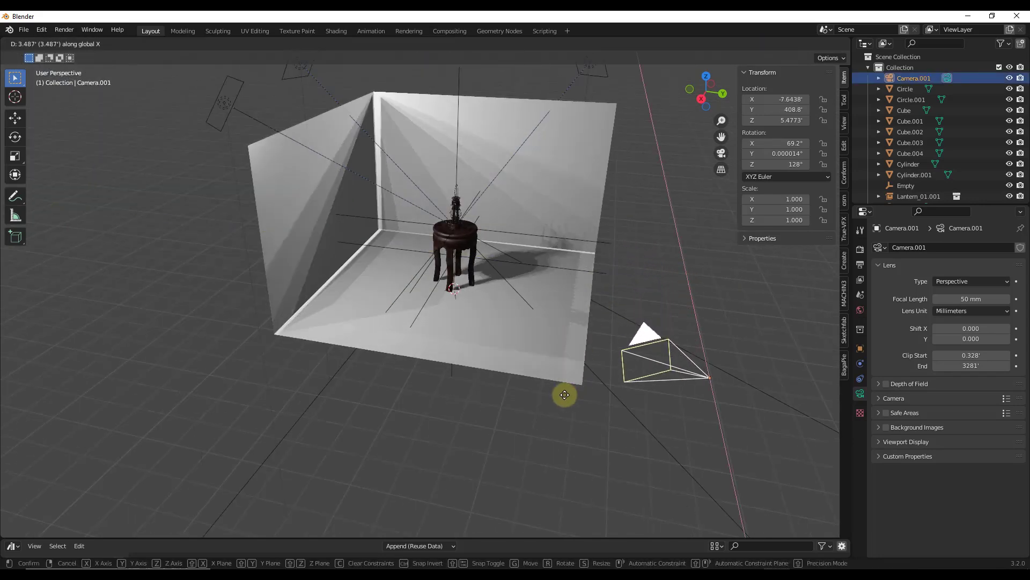
{"action": "left_click", "coordinate": [708, 379]}
{"action": "key", "text": "z"}
{"action": "left_click", "coordinate": [716, 272]}
{"action": "middle_click_drag", "start_coordinate": [716, 272], "coordinate": [704, 266]}
{"action": "scroll", "coordinate": [704, 266], "scroll_direction": "up", "scroll_amount": 8}
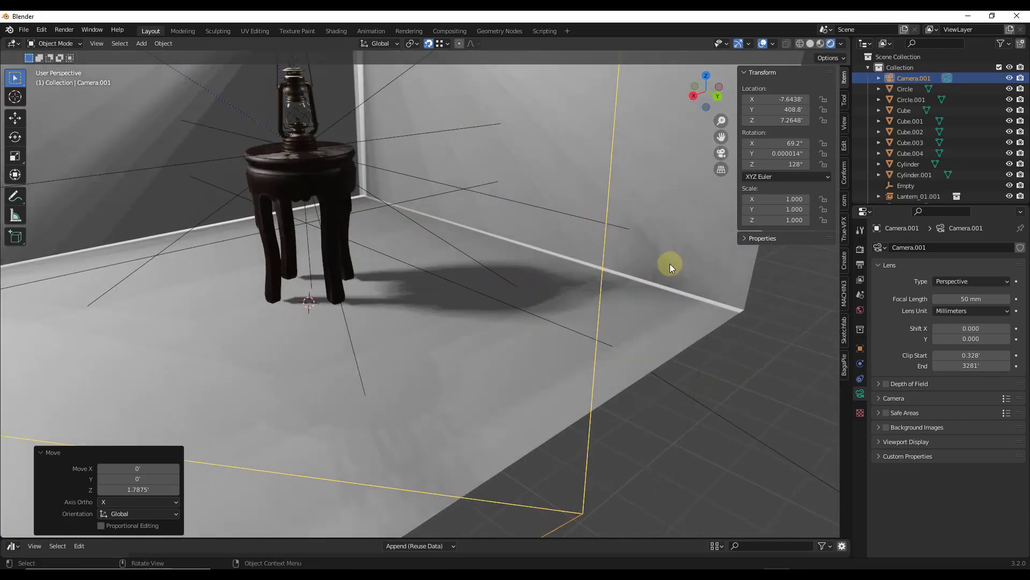
{"action": "scroll", "coordinate": [670, 263], "scroll_direction": "down", "scroll_amount": 2}
{"action": "scroll", "coordinate": [648, 265], "scroll_direction": "up", "scroll_amount": 3}
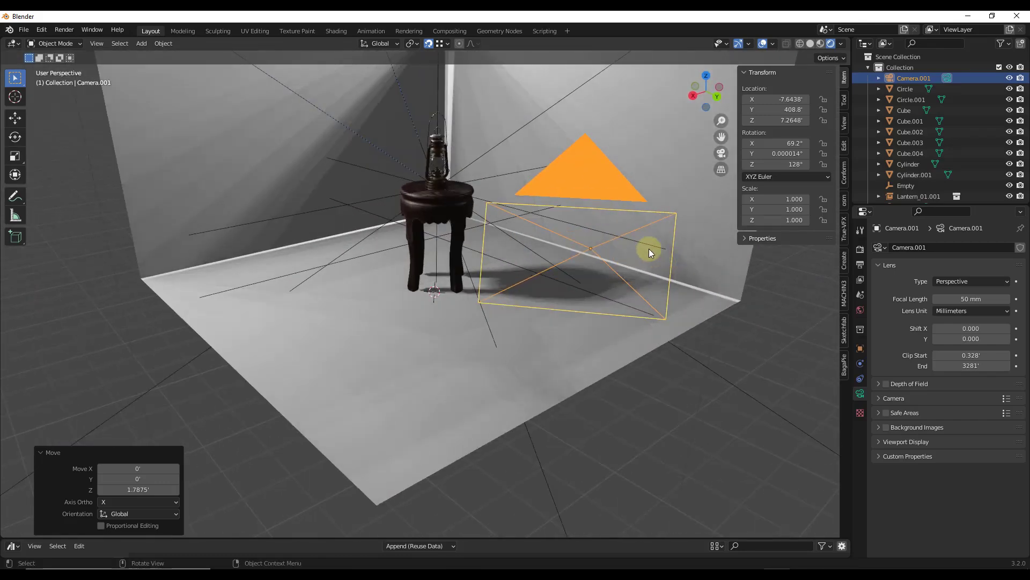
- Render an image from the raised camera position and close the render result
{"action": "left_click", "coordinate": [64, 30]}
{"action": "left_click", "coordinate": [74, 41]}
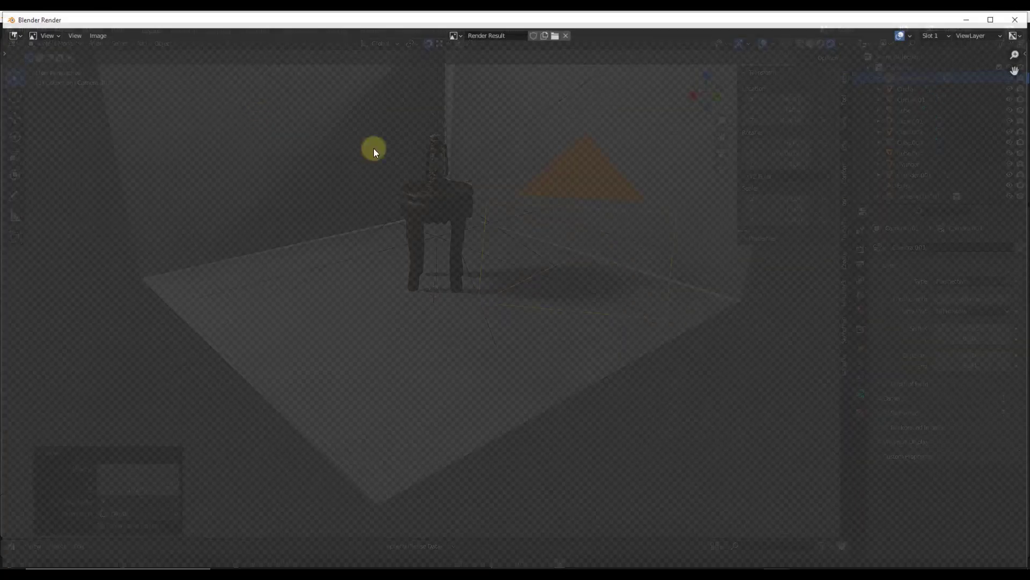
{"action": "left_click", "coordinate": [1017, 18]}
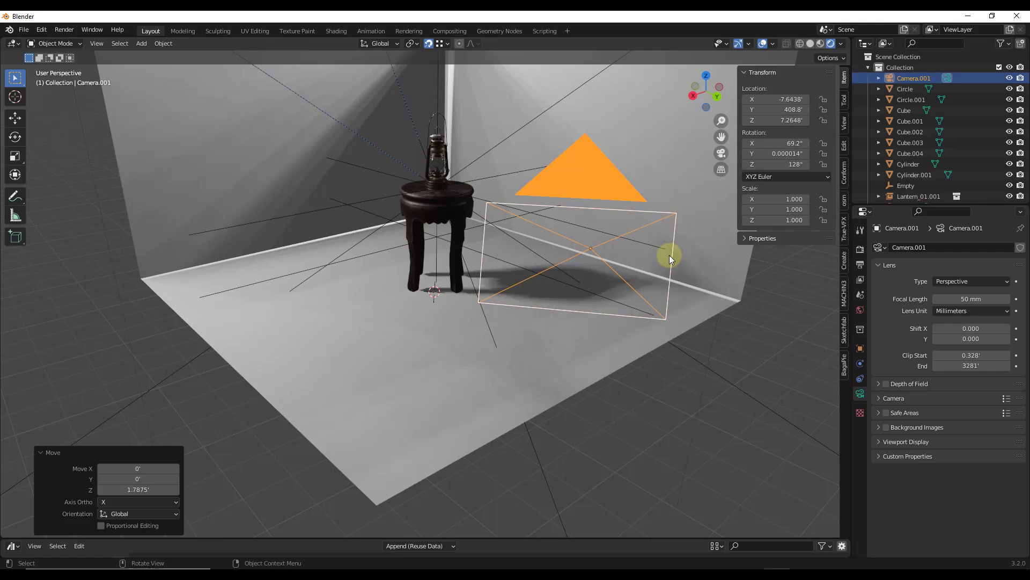
- Switch back and forth between the free perspective and the camera's own view, ending in the camera view
{"action": "key", "text": "KP_0"}
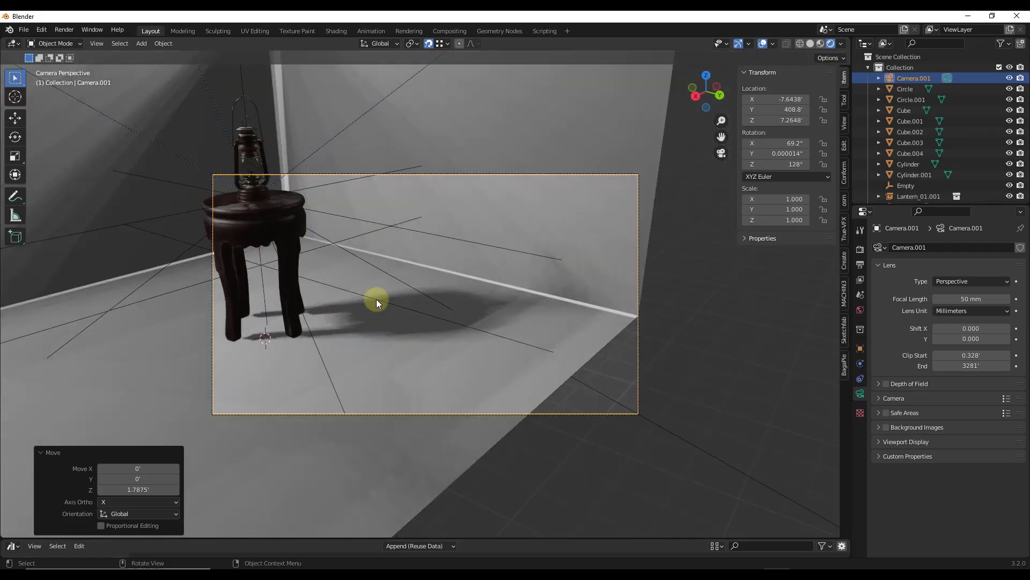
{"action": "key", "text": "KP_0"}
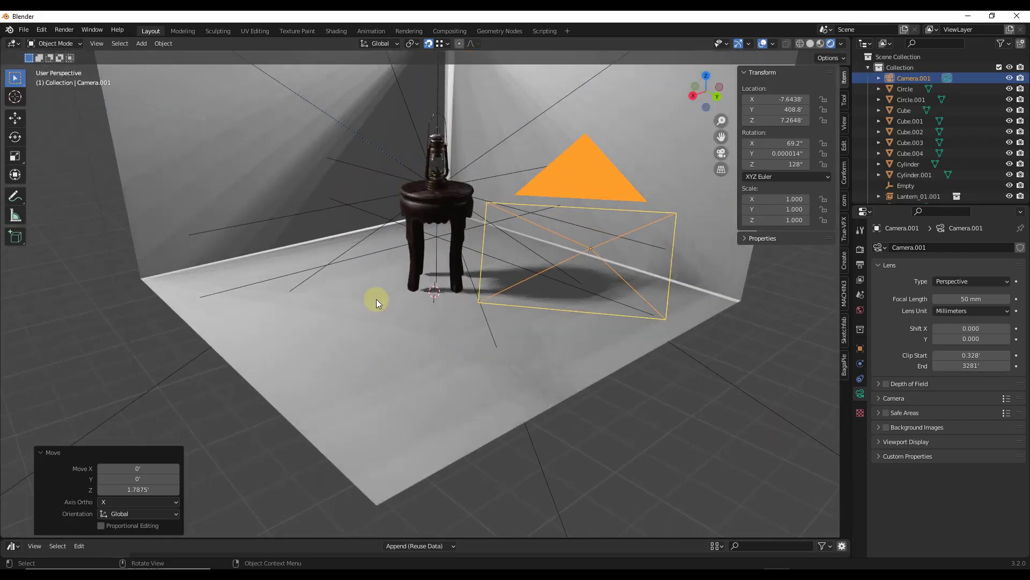
{"action": "key", "text": "KP_0"}
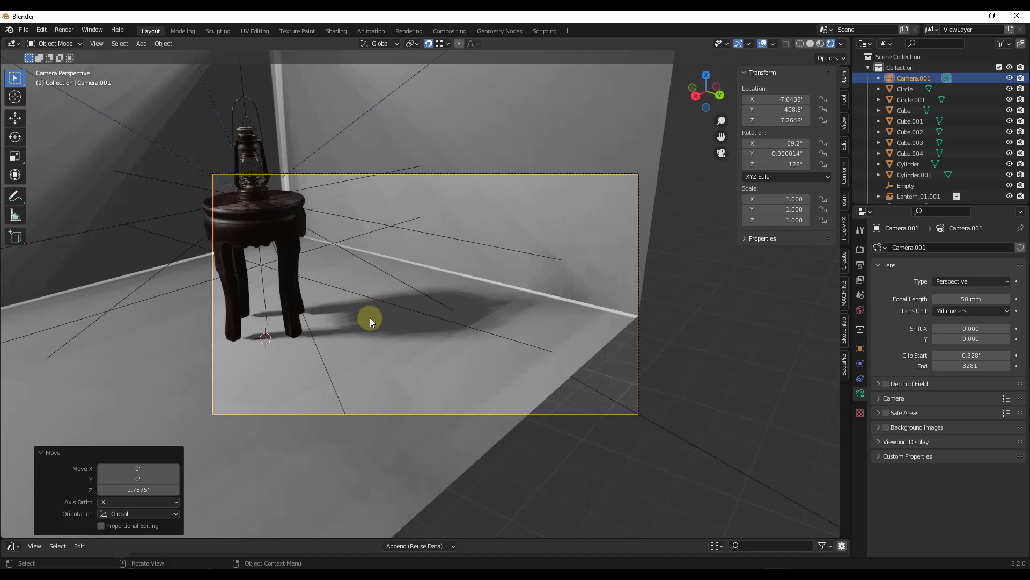
{"action": "key", "text": "KP_0"}
{"action": "key", "text": "KP_0"}
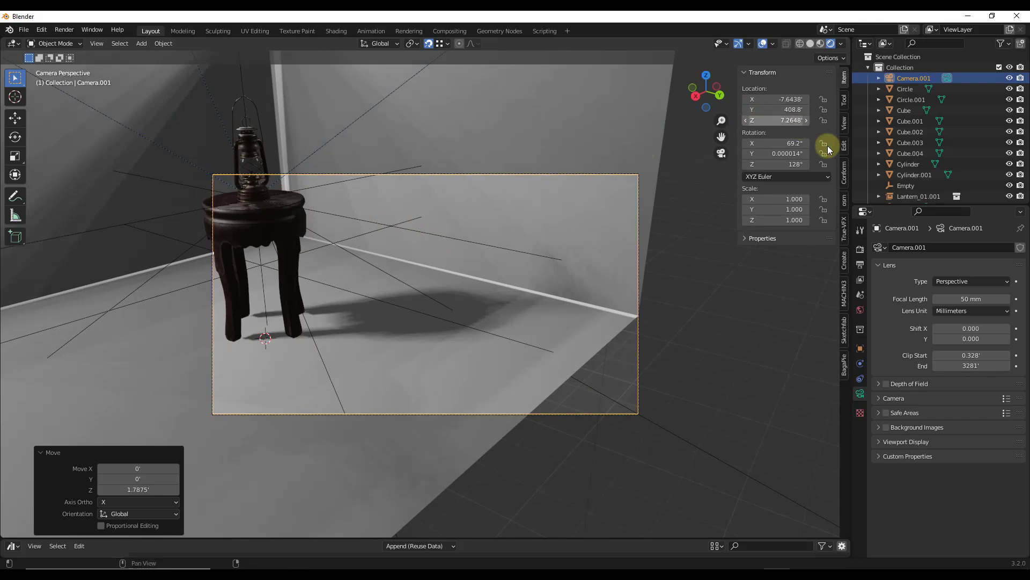
- Enable the Camera to View lock and reframe the camera so the table and lantern sit near the frame's centre
{"action": "left_click", "coordinate": [845, 124]}
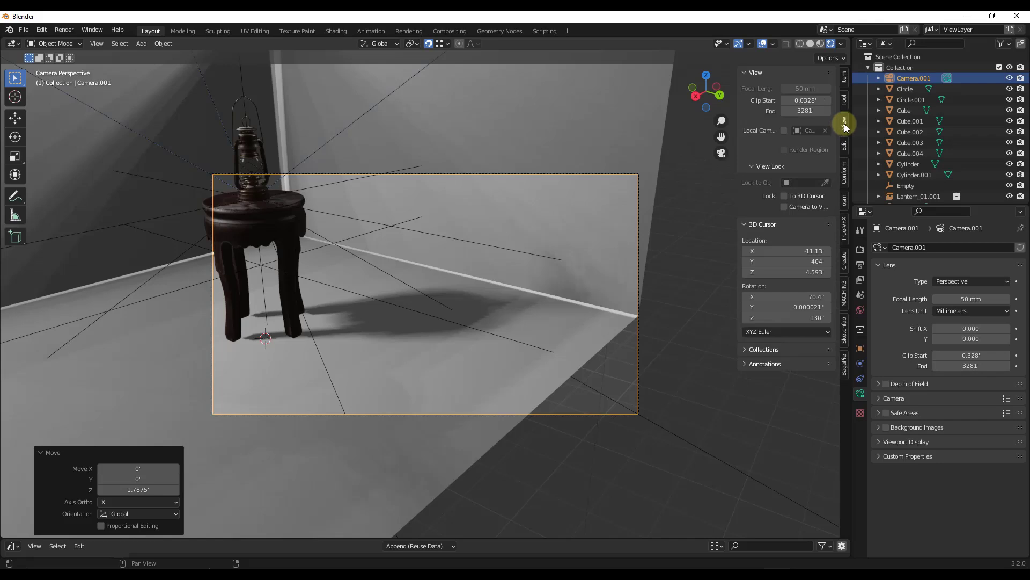
{"action": "left_click", "coordinate": [764, 167]}
{"action": "left_click", "coordinate": [764, 167]}
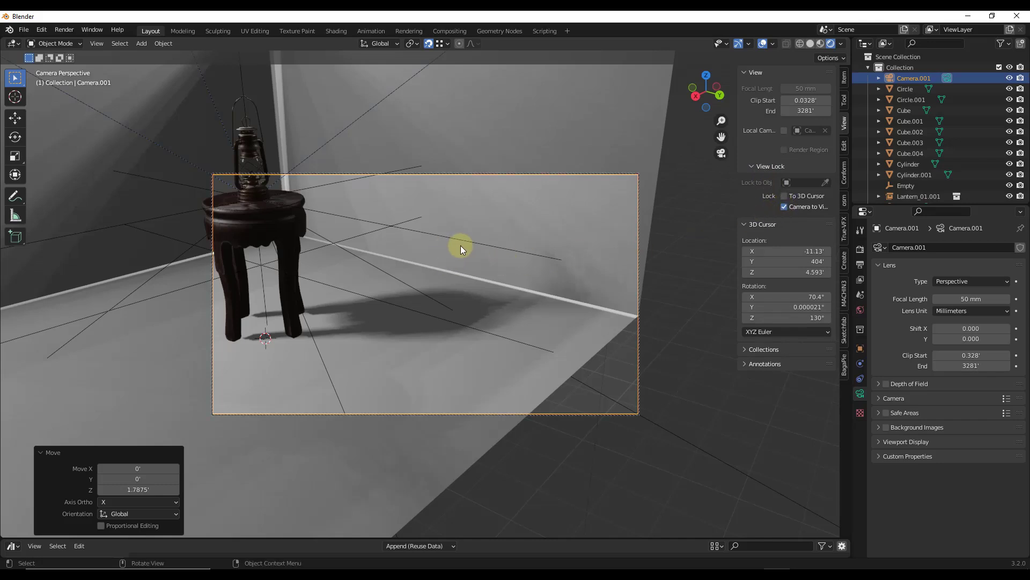
{"action": "middle_click_drag", "start_coordinate": [420, 250], "coordinate": [395, 250]}
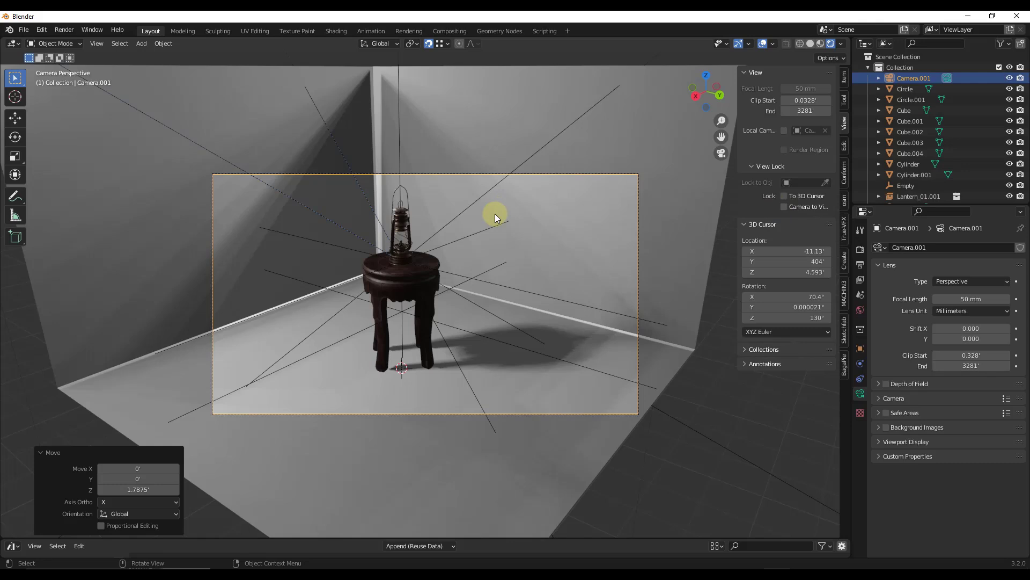
- Enlarge the camera frame in the viewport, turn Camera to View back on, and fine-tune the framing of the table and lantern
{"action": "scroll", "coordinate": [495, 213], "scroll_direction": "up", "scroll_amount": 4}
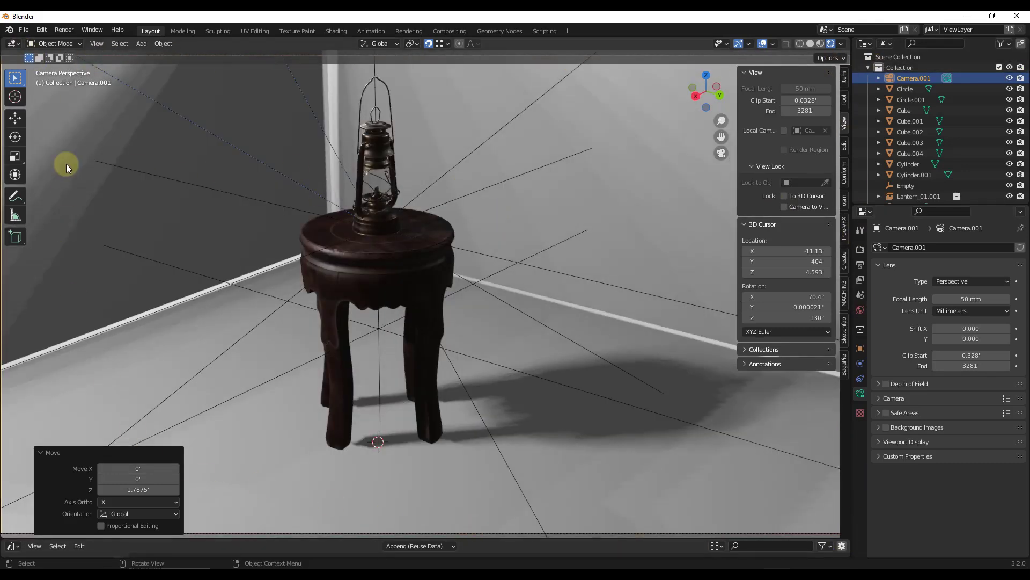
{"action": "left_click", "coordinate": [784, 206]}
{"action": "middle_click_drag", "start_coordinate": [585, 279], "coordinate": [583, 282]}
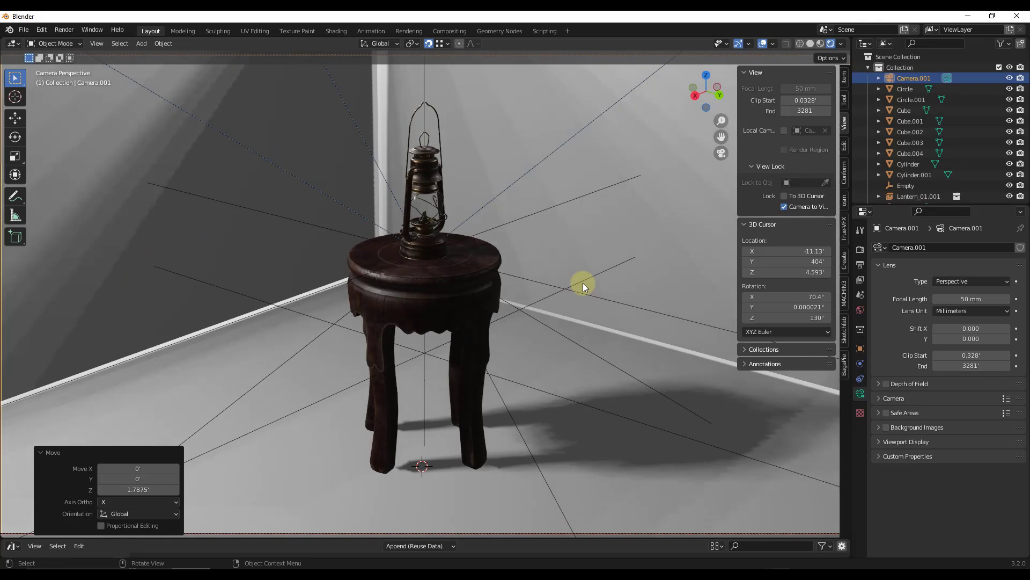
- Leave the camera view, render an image of the reframed lantern and table, and close the result
{"action": "key", "text": "KP_0"}
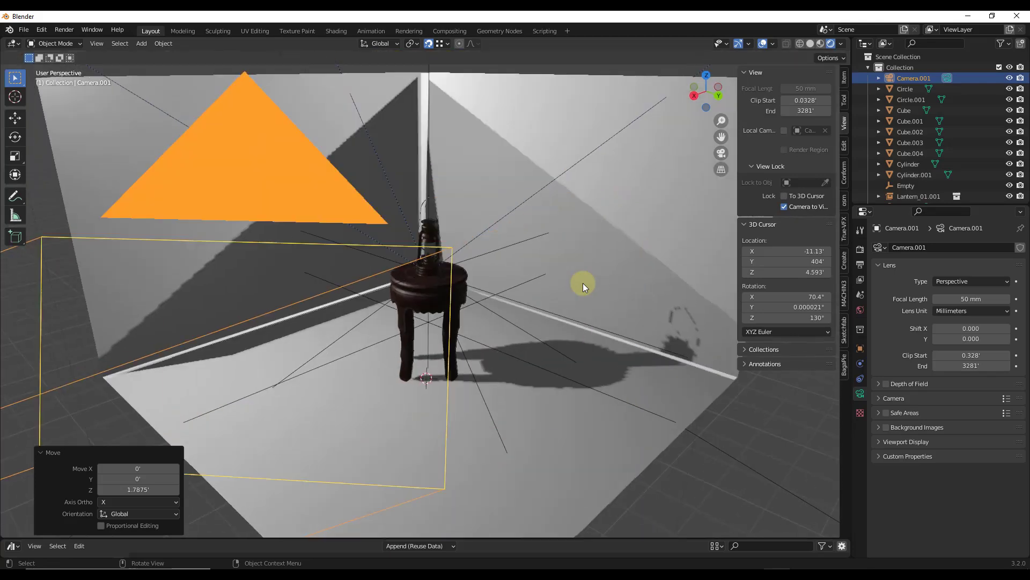
{"action": "scroll", "coordinate": [442, 284], "scroll_direction": "down", "scroll_amount": 5}
{"action": "middle_click_drag", "start_coordinate": [443, 284], "coordinate": [471, 279]}
{"action": "left_click", "coordinate": [56, 32]}
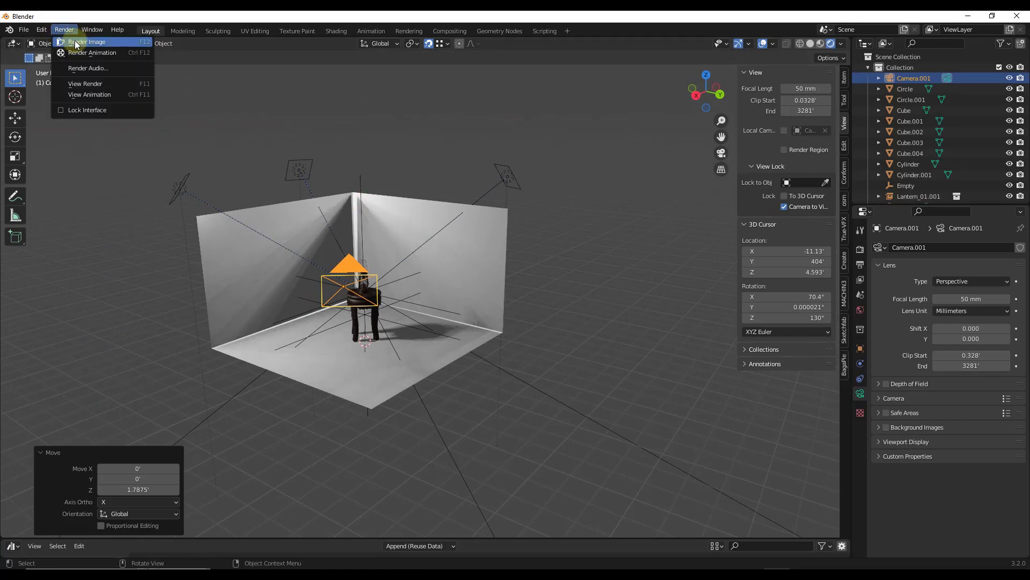
{"action": "left_click", "coordinate": [94, 41]}
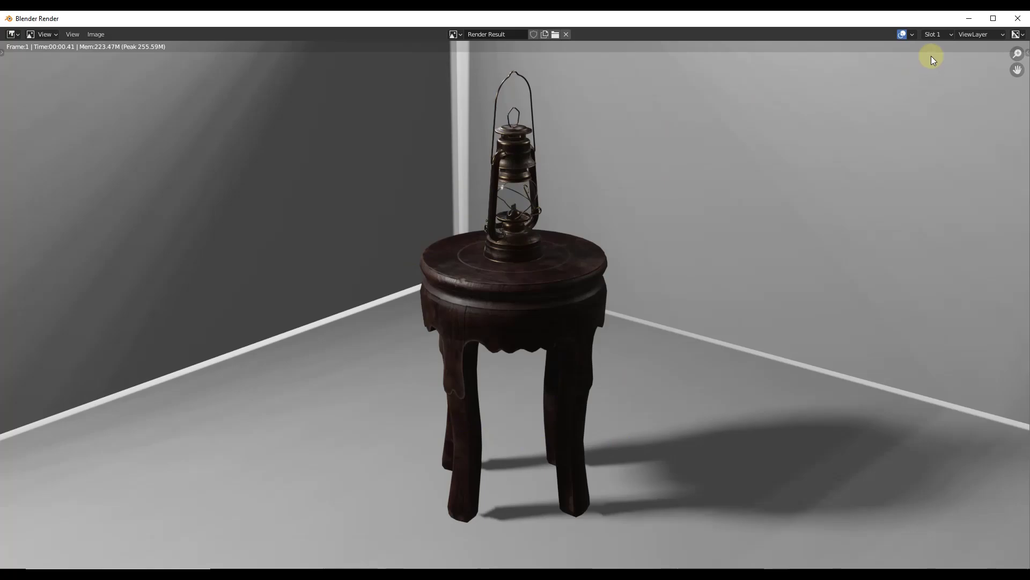
{"action": "left_click", "coordinate": [1018, 19]}
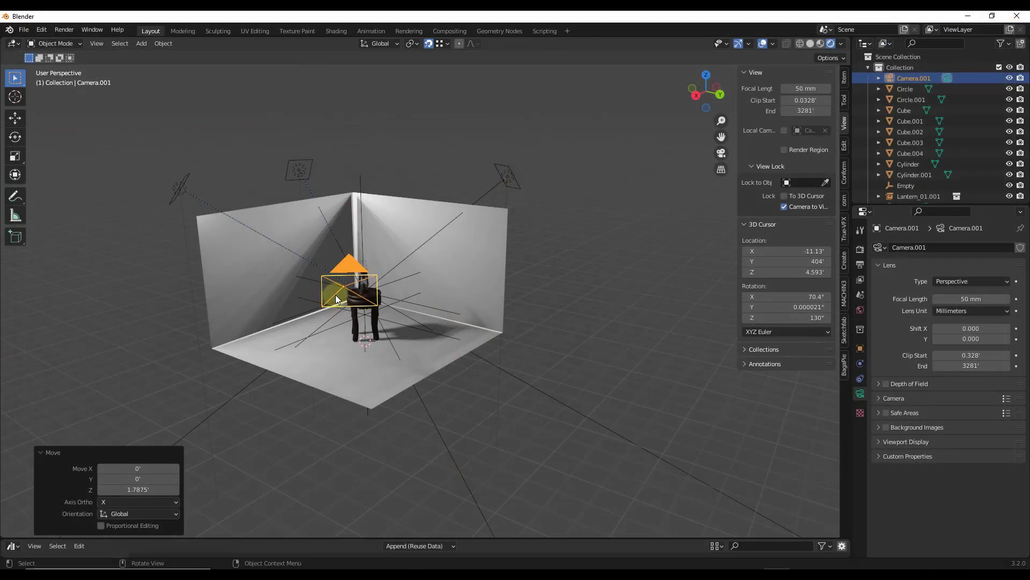